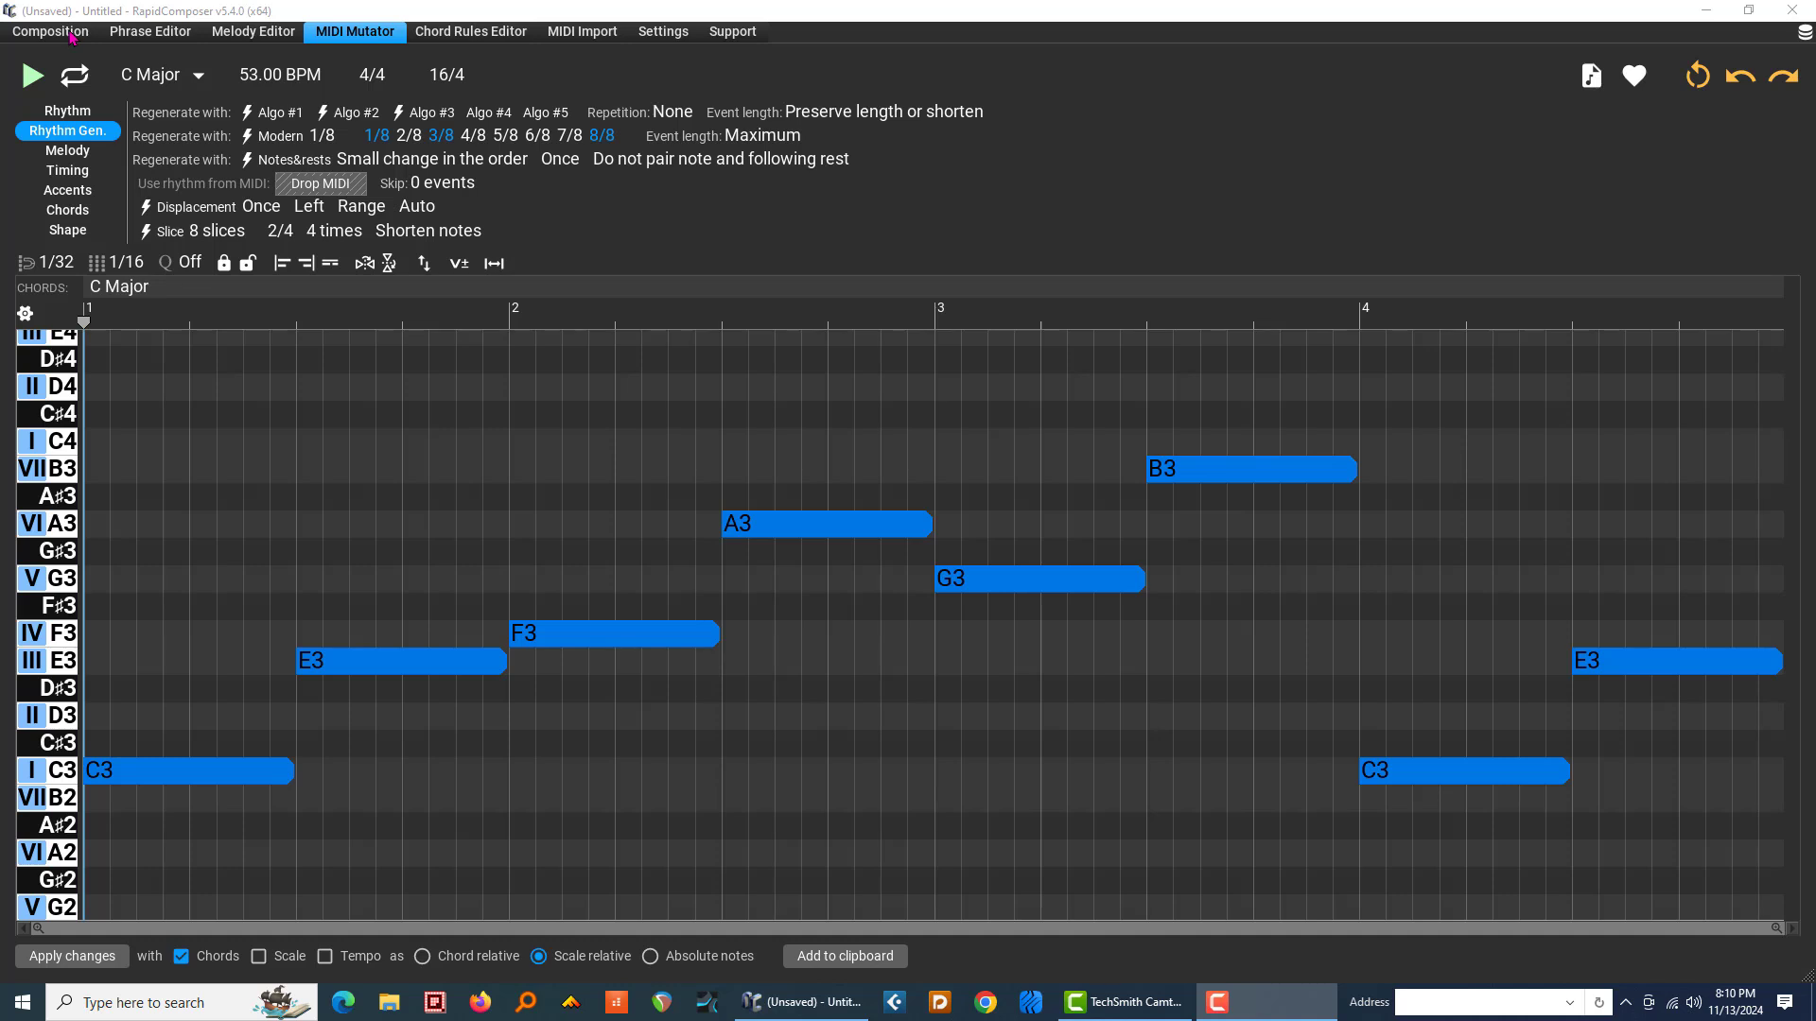
Step: Review the Arpeggiator phrase and its available actions in the composition, and return to the MIDI Mutator
left_click(50, 31)
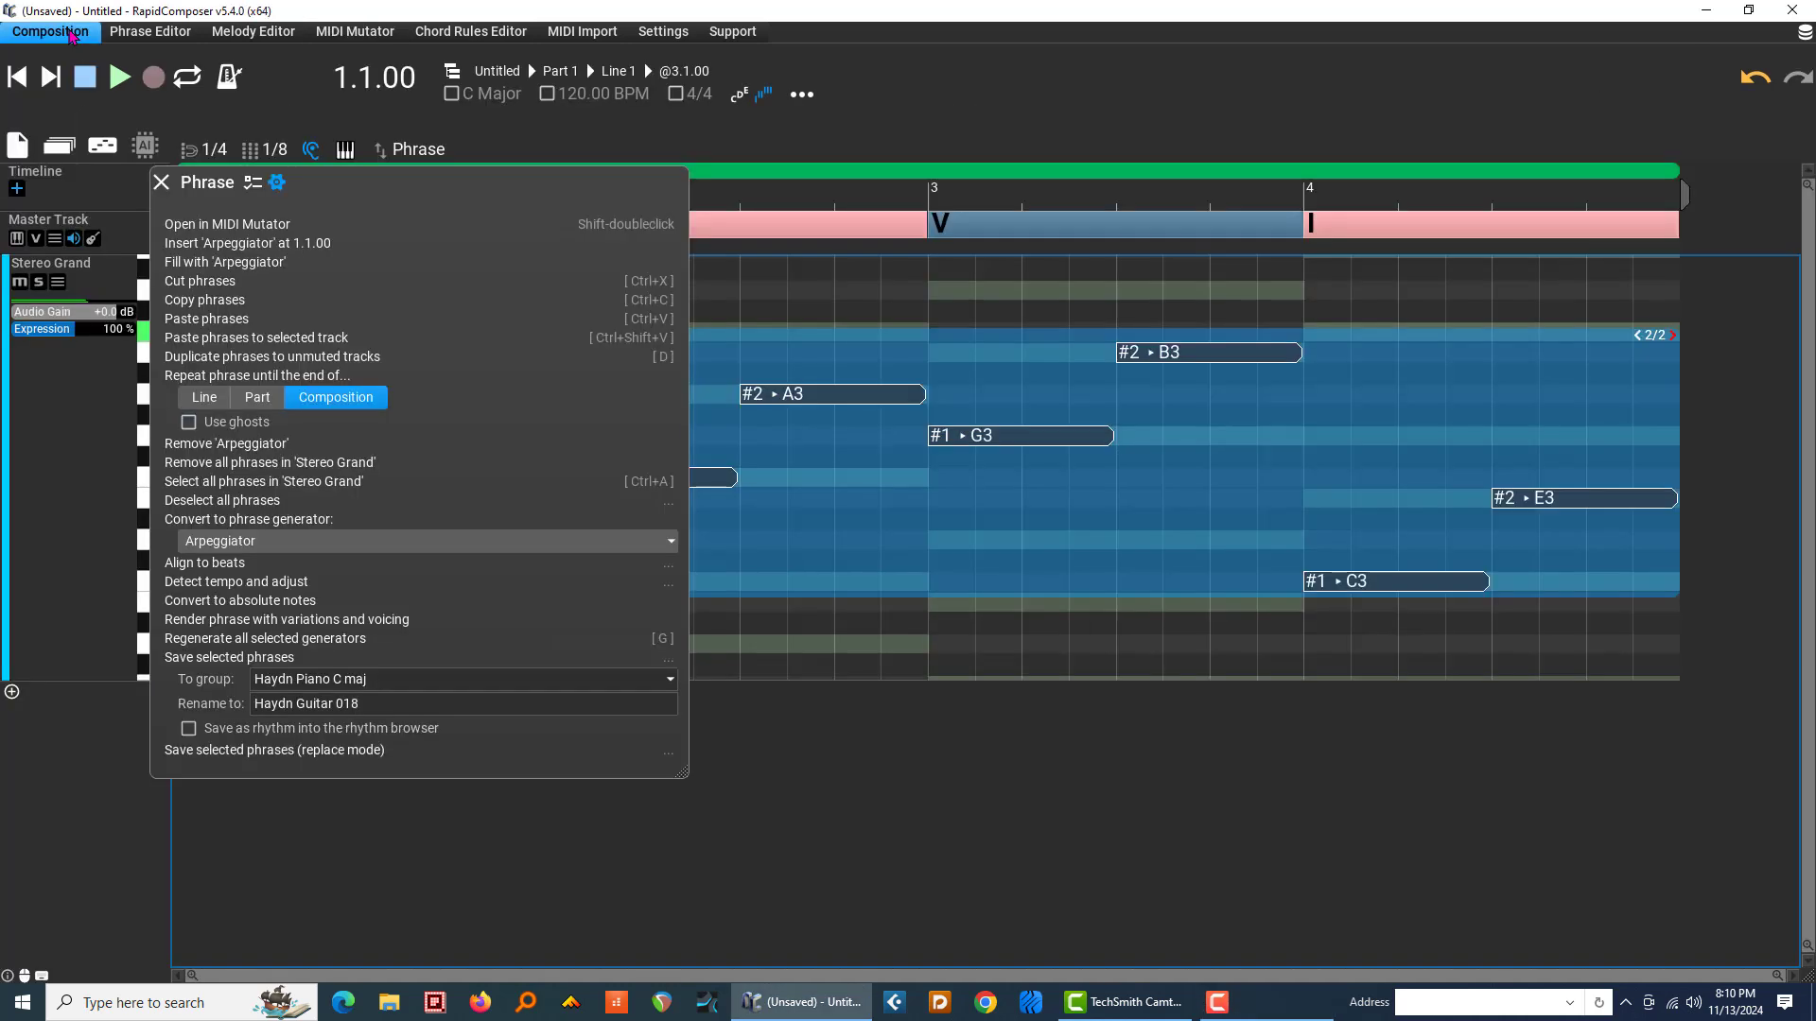
left_click(161, 182)
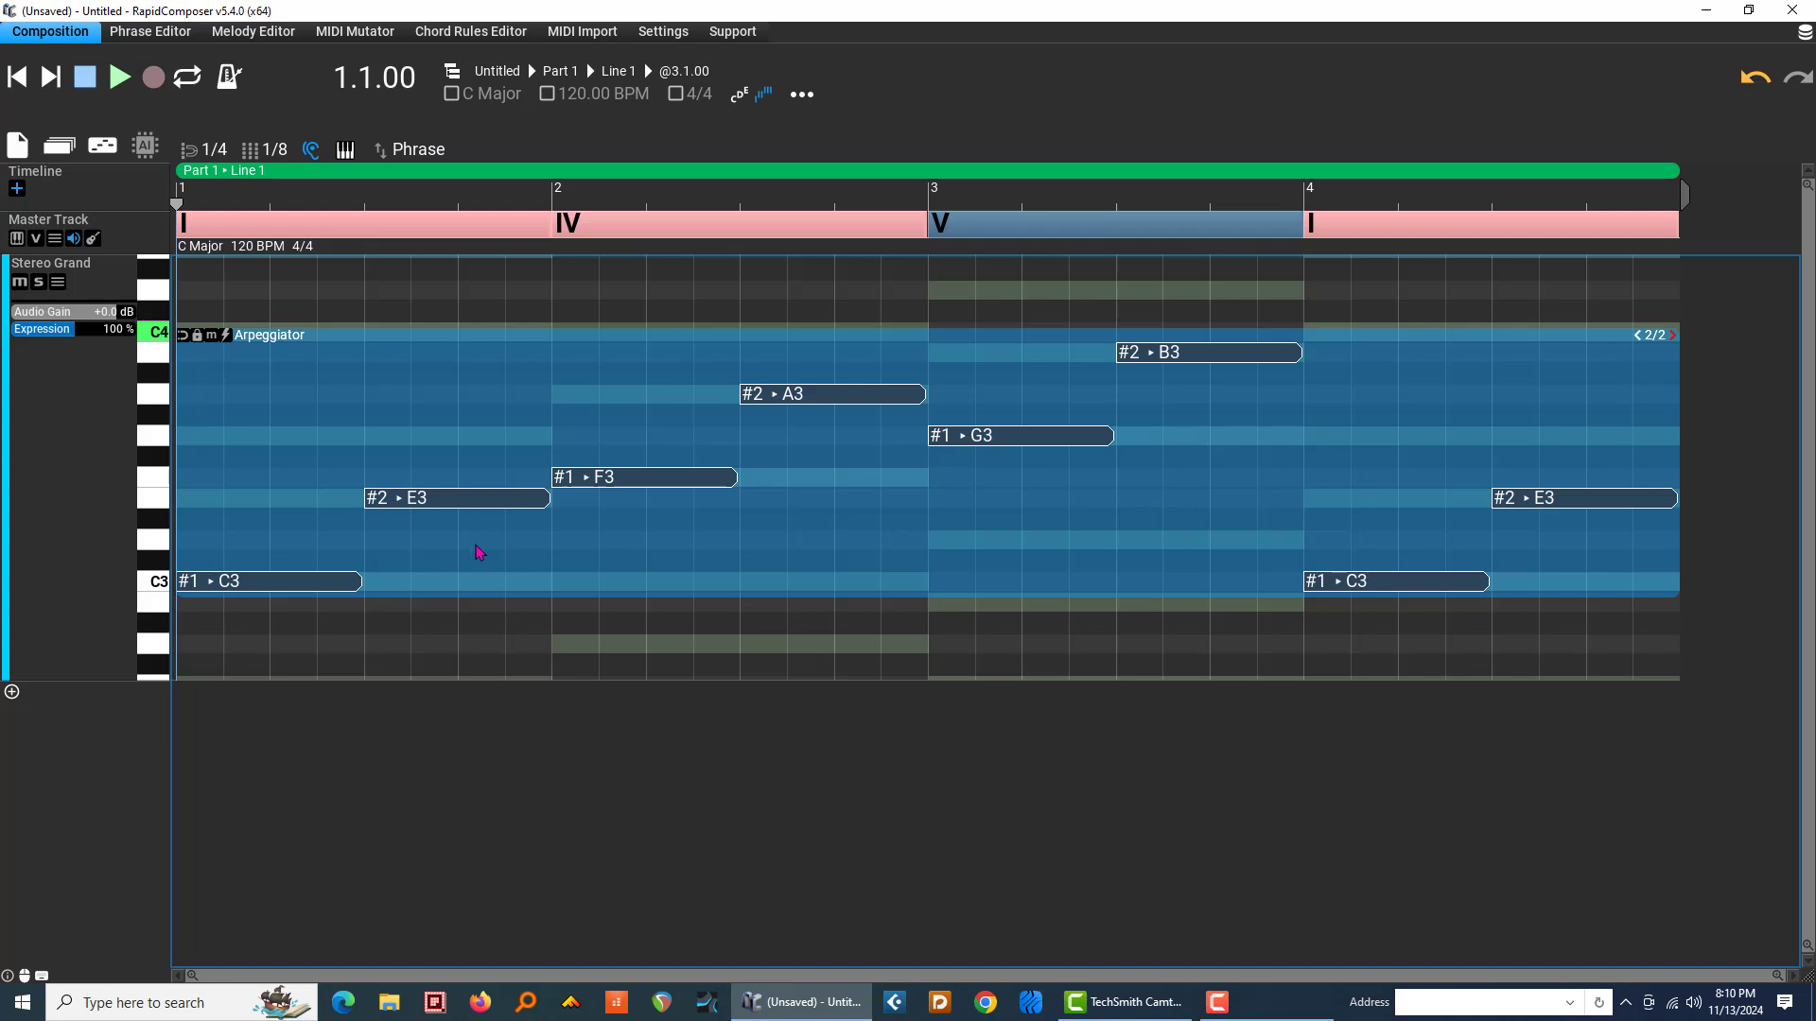
right_click(431, 357)
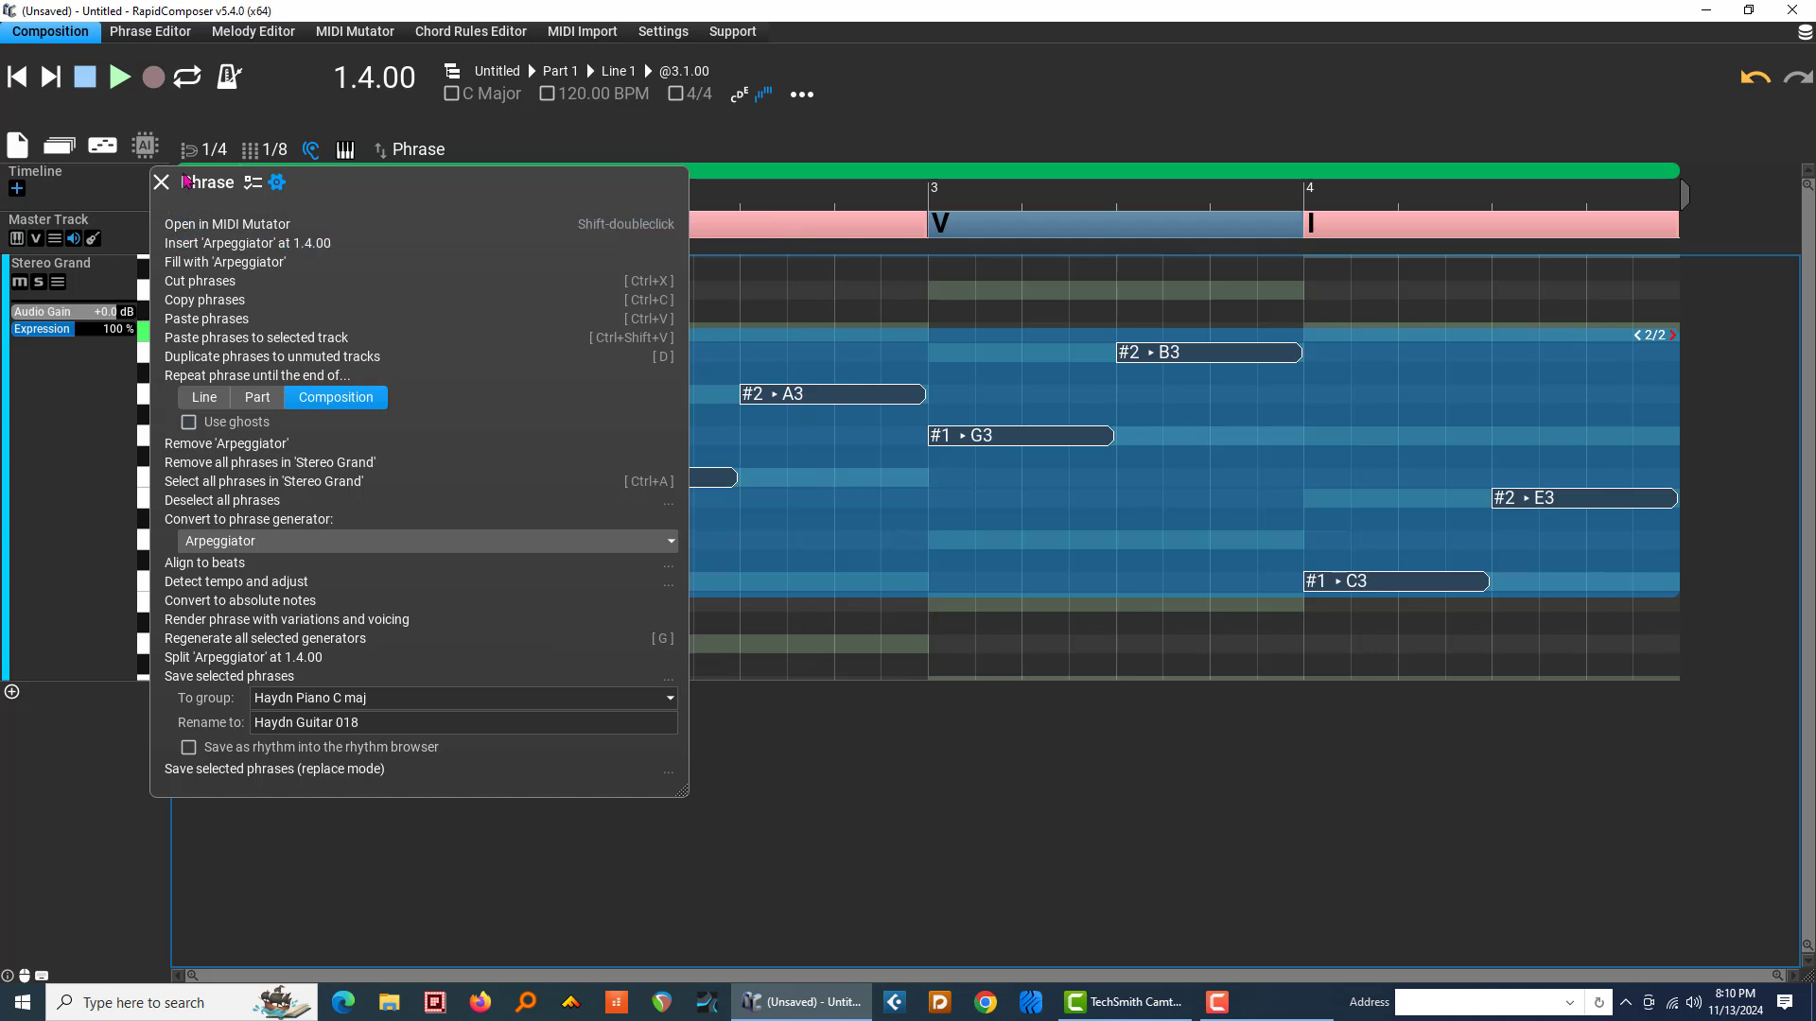
left_click(162, 181)
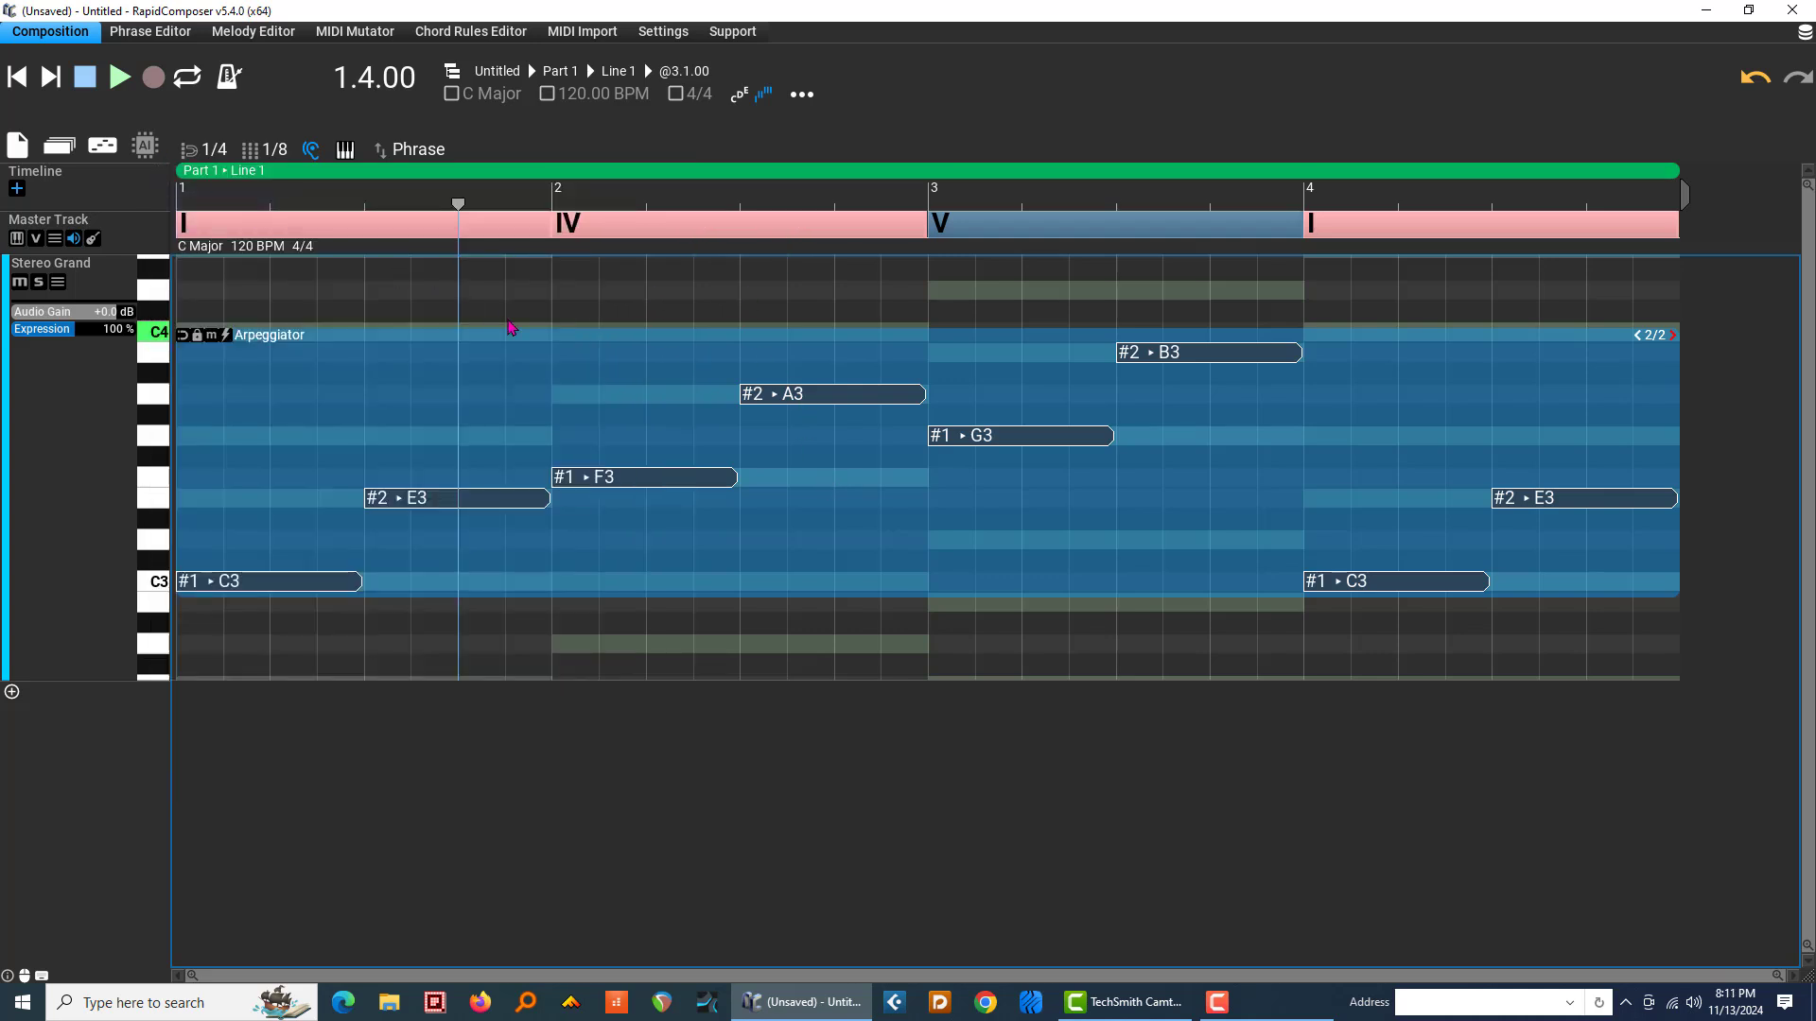
key("F4")
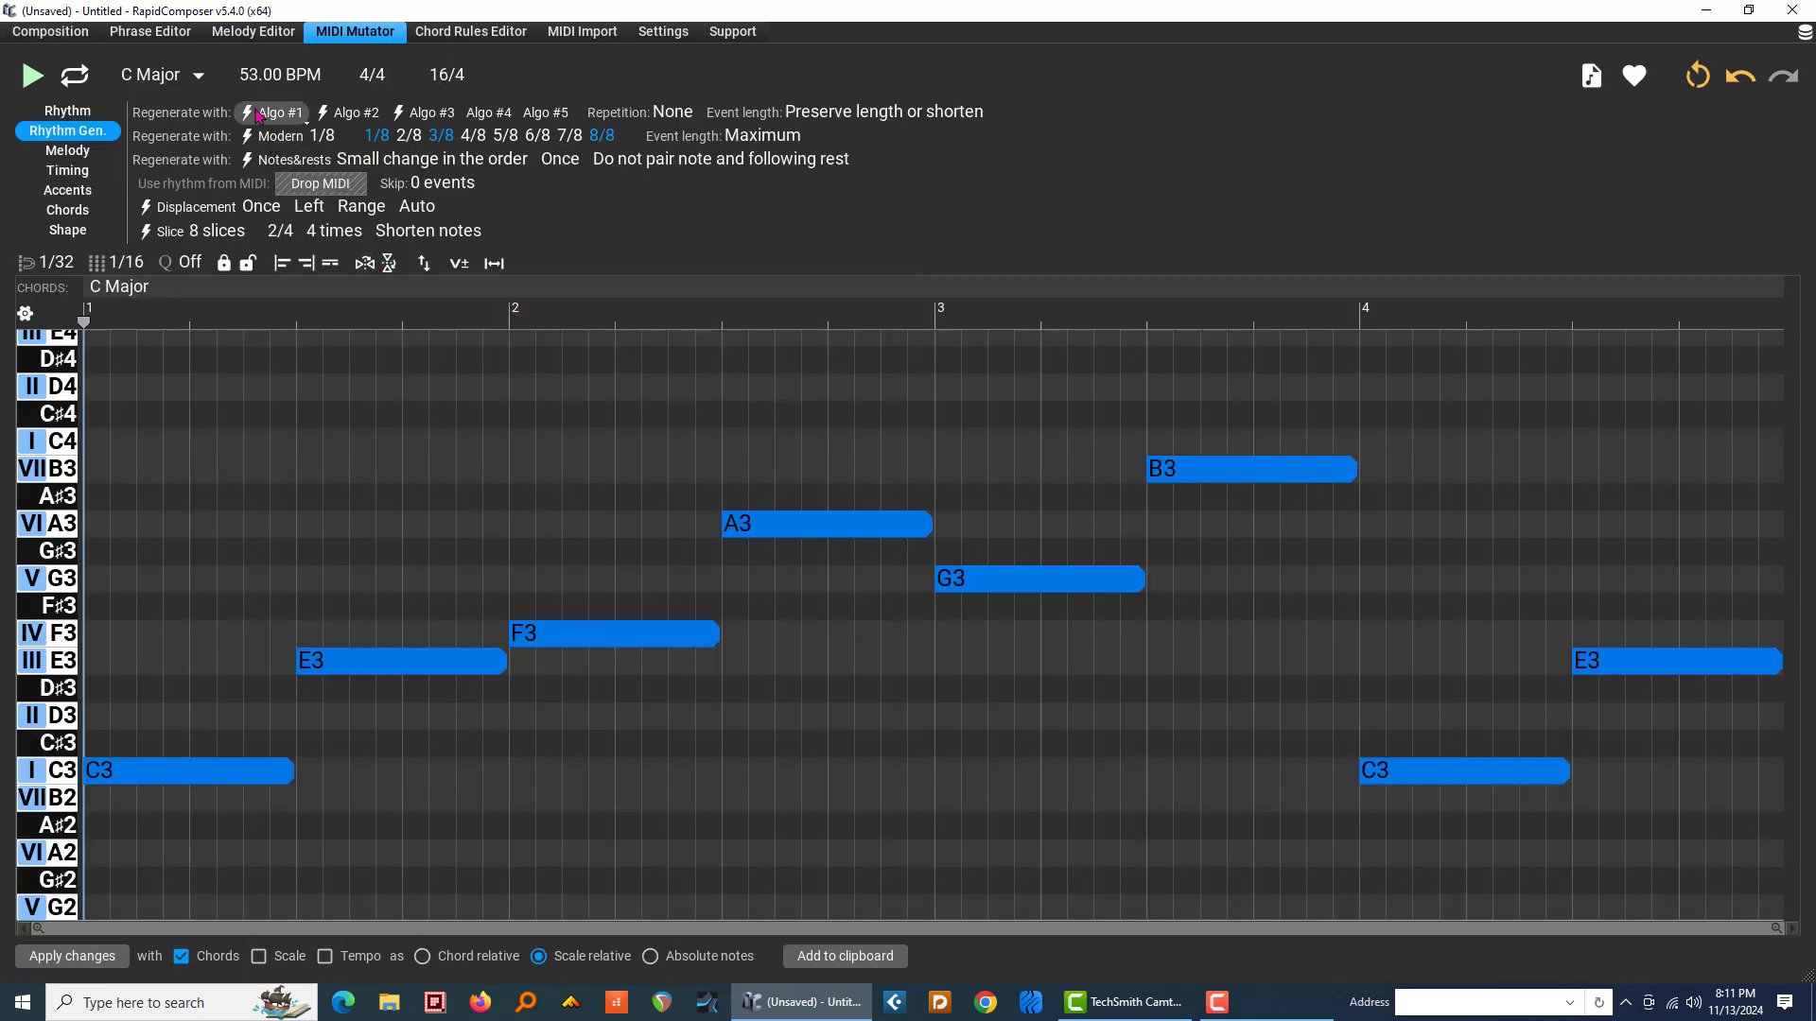
Step: Regenerate the phrase's rhythm with Algo #1 at 100 % Probabilistic Rhythm randomness and play the result
mouse_move(259, 114)
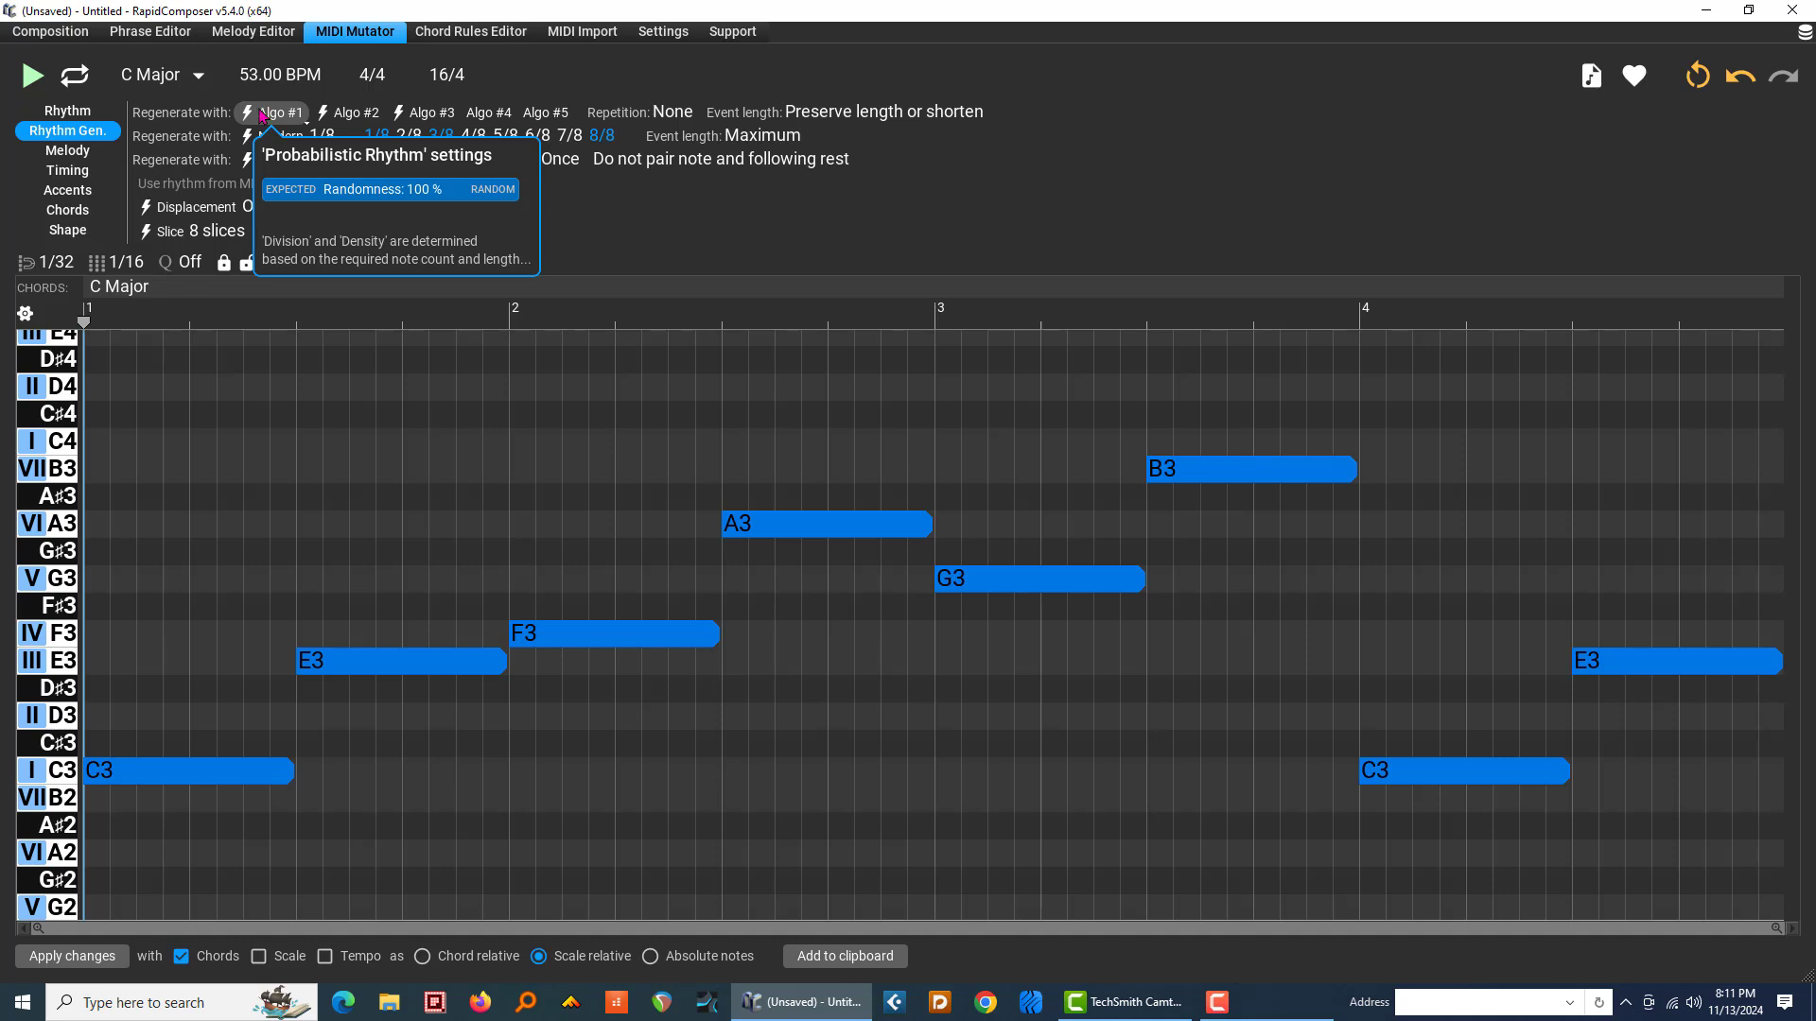
mouse_move(518, 206)
left_mouse_down()
mouse_move(258, 194)
mouse_move(528, 189)
left_mouse_up()
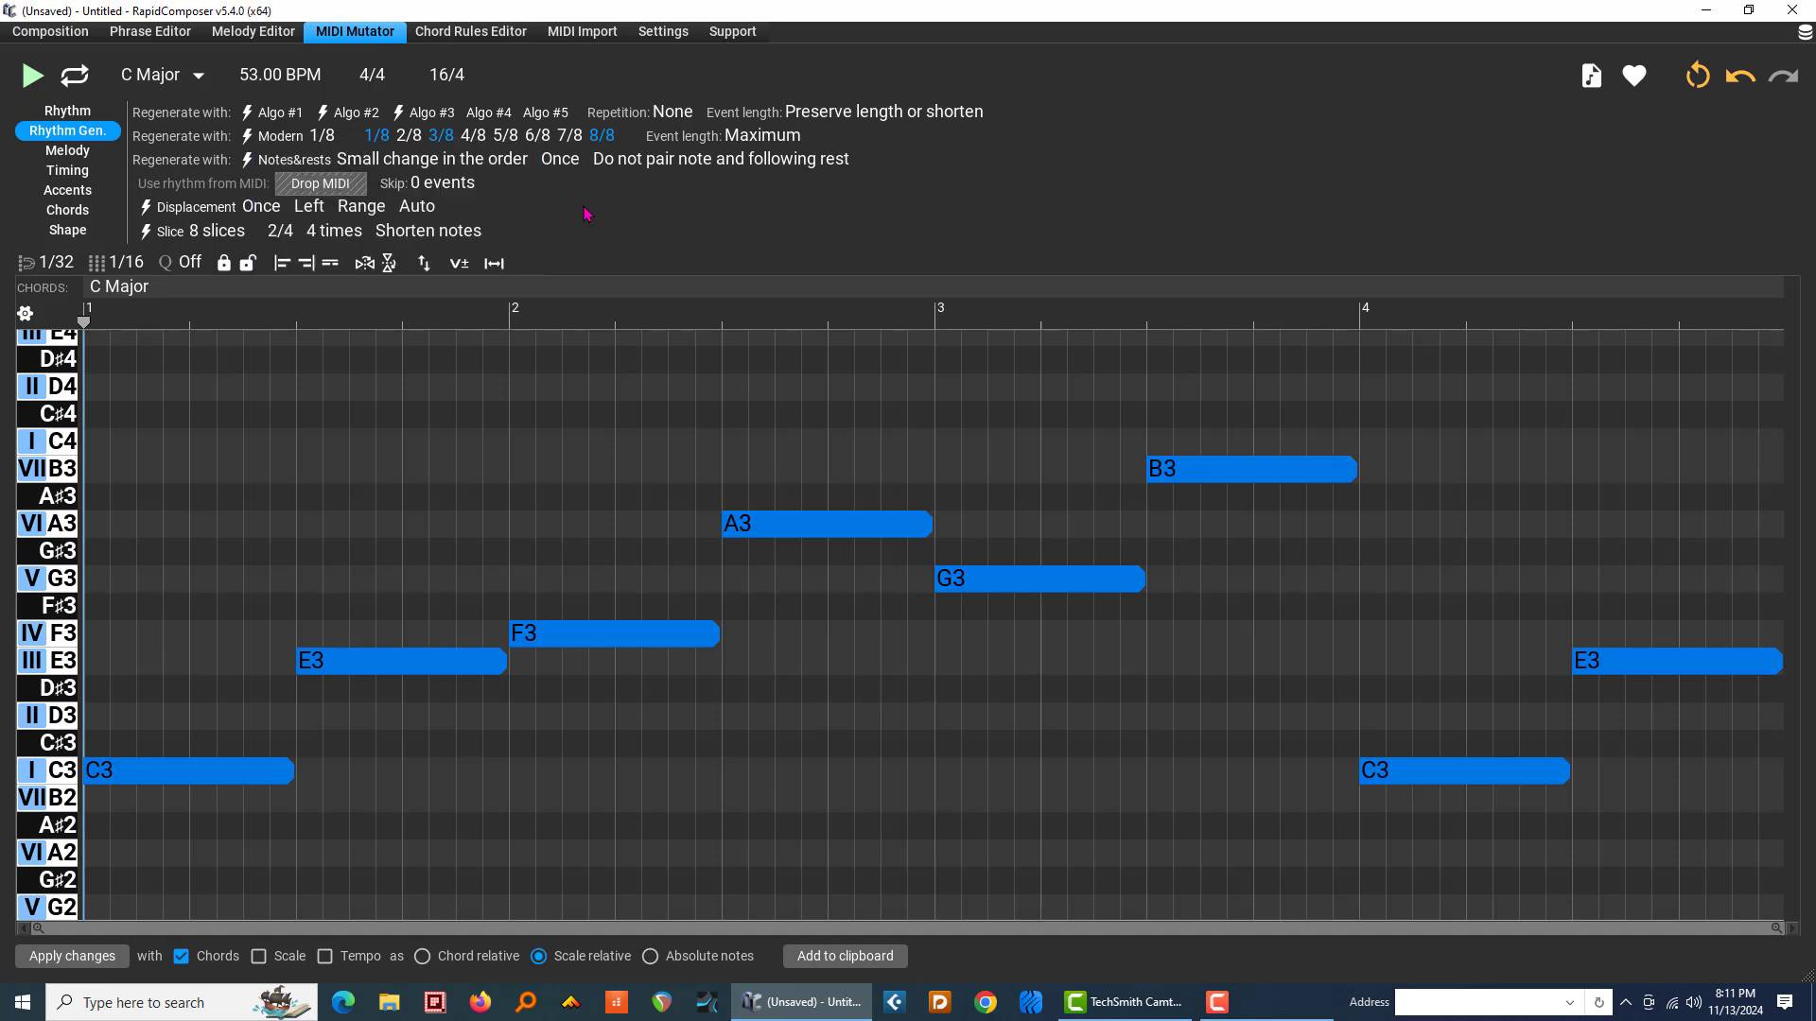
left_click(272, 117)
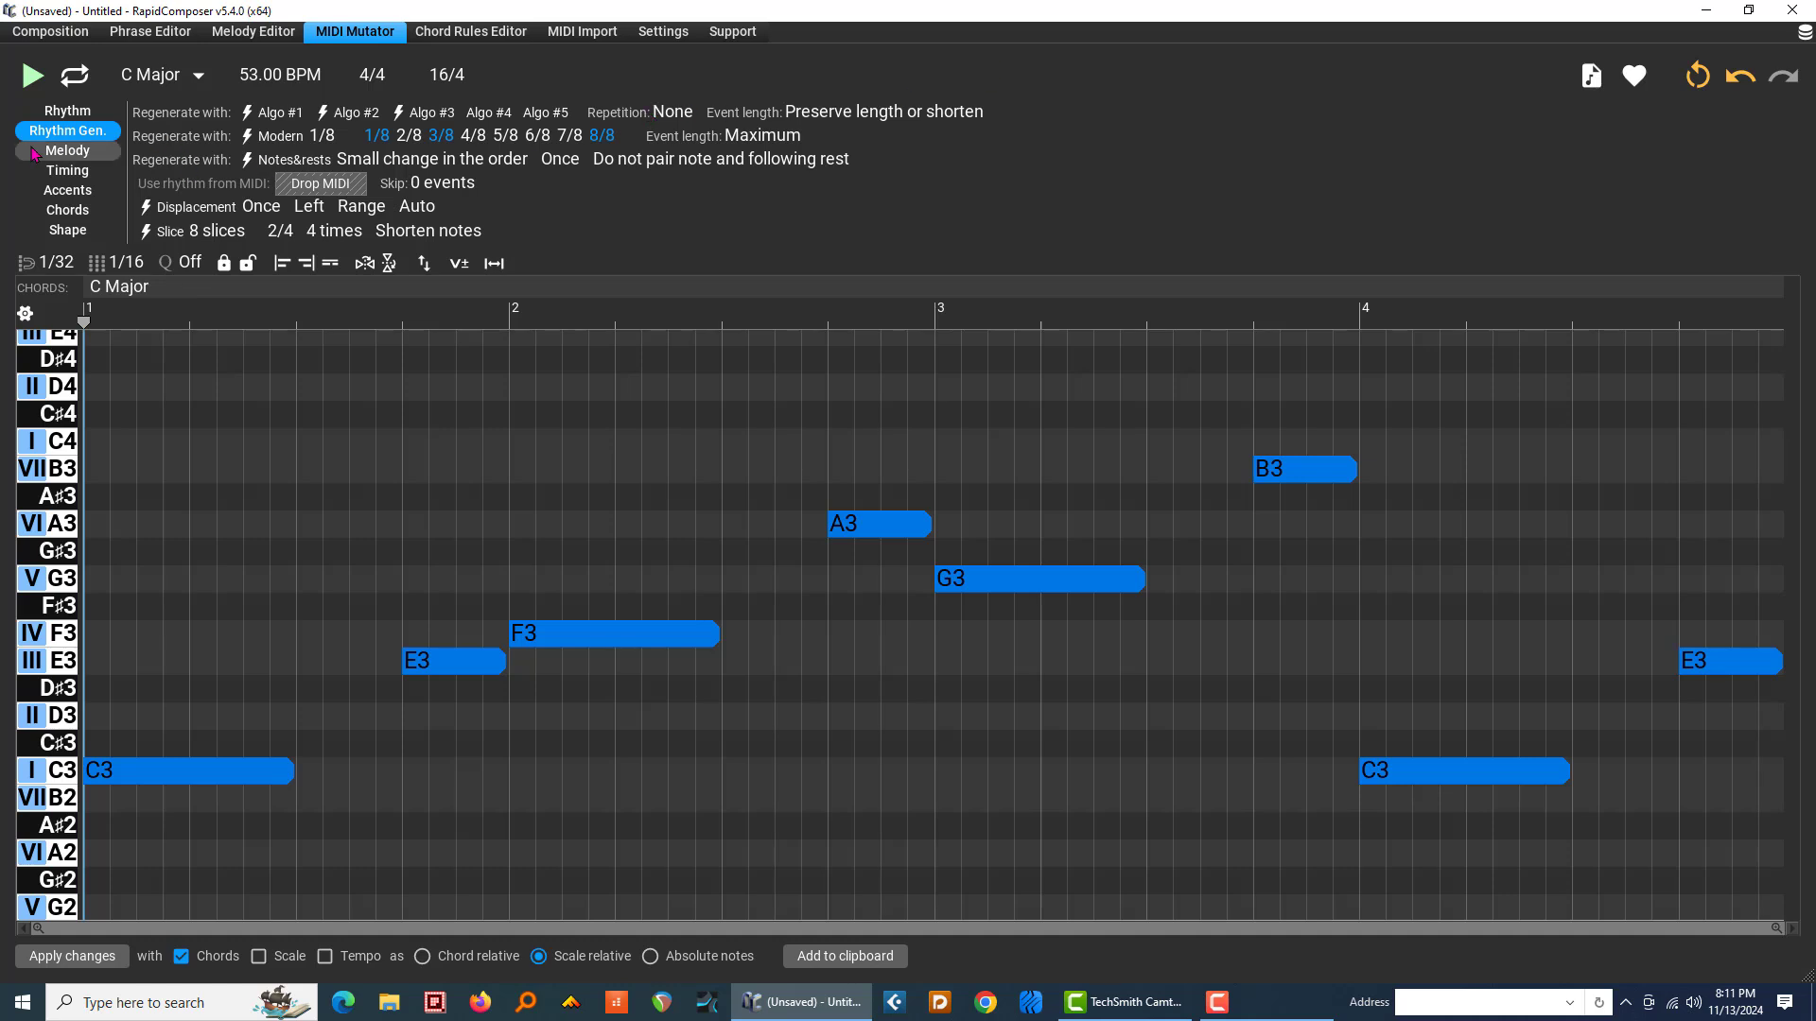
left_click(27, 80)
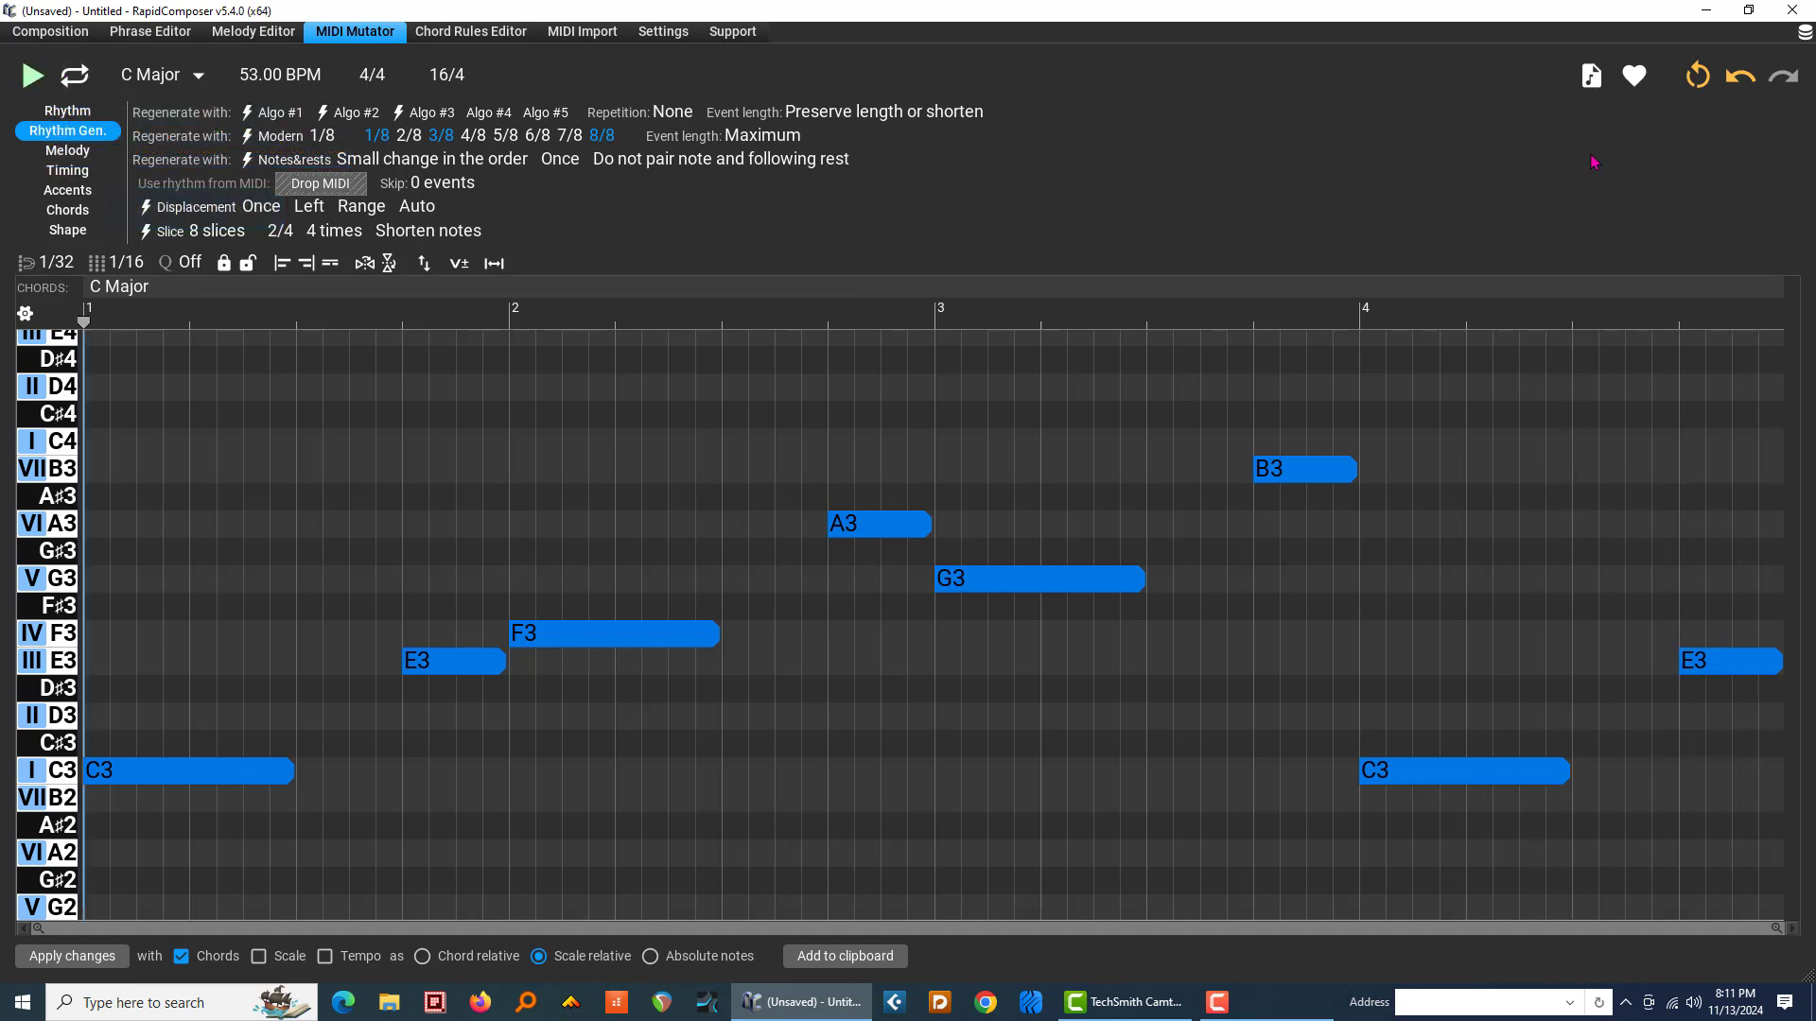
Step: Undo and redo the rhythm change for comparison, and play another rhythm variation regenerated with Algo #1
left_click(1739, 75)
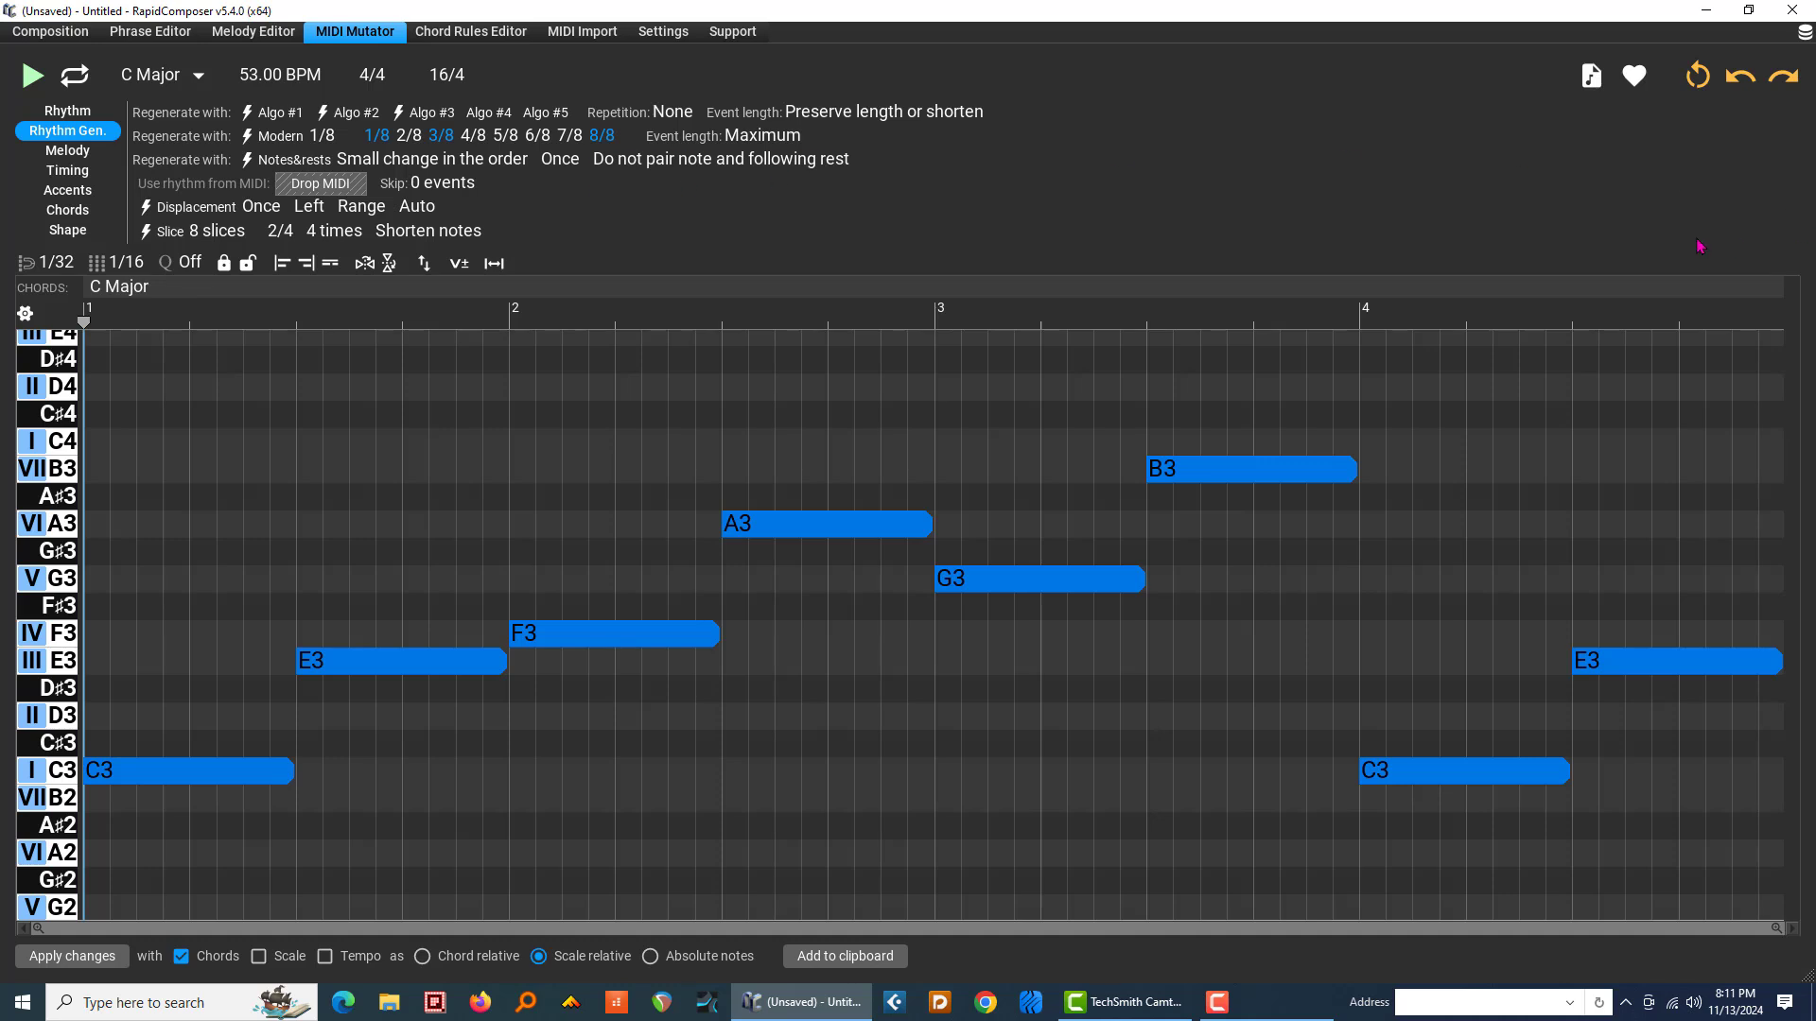
left_click(1784, 79)
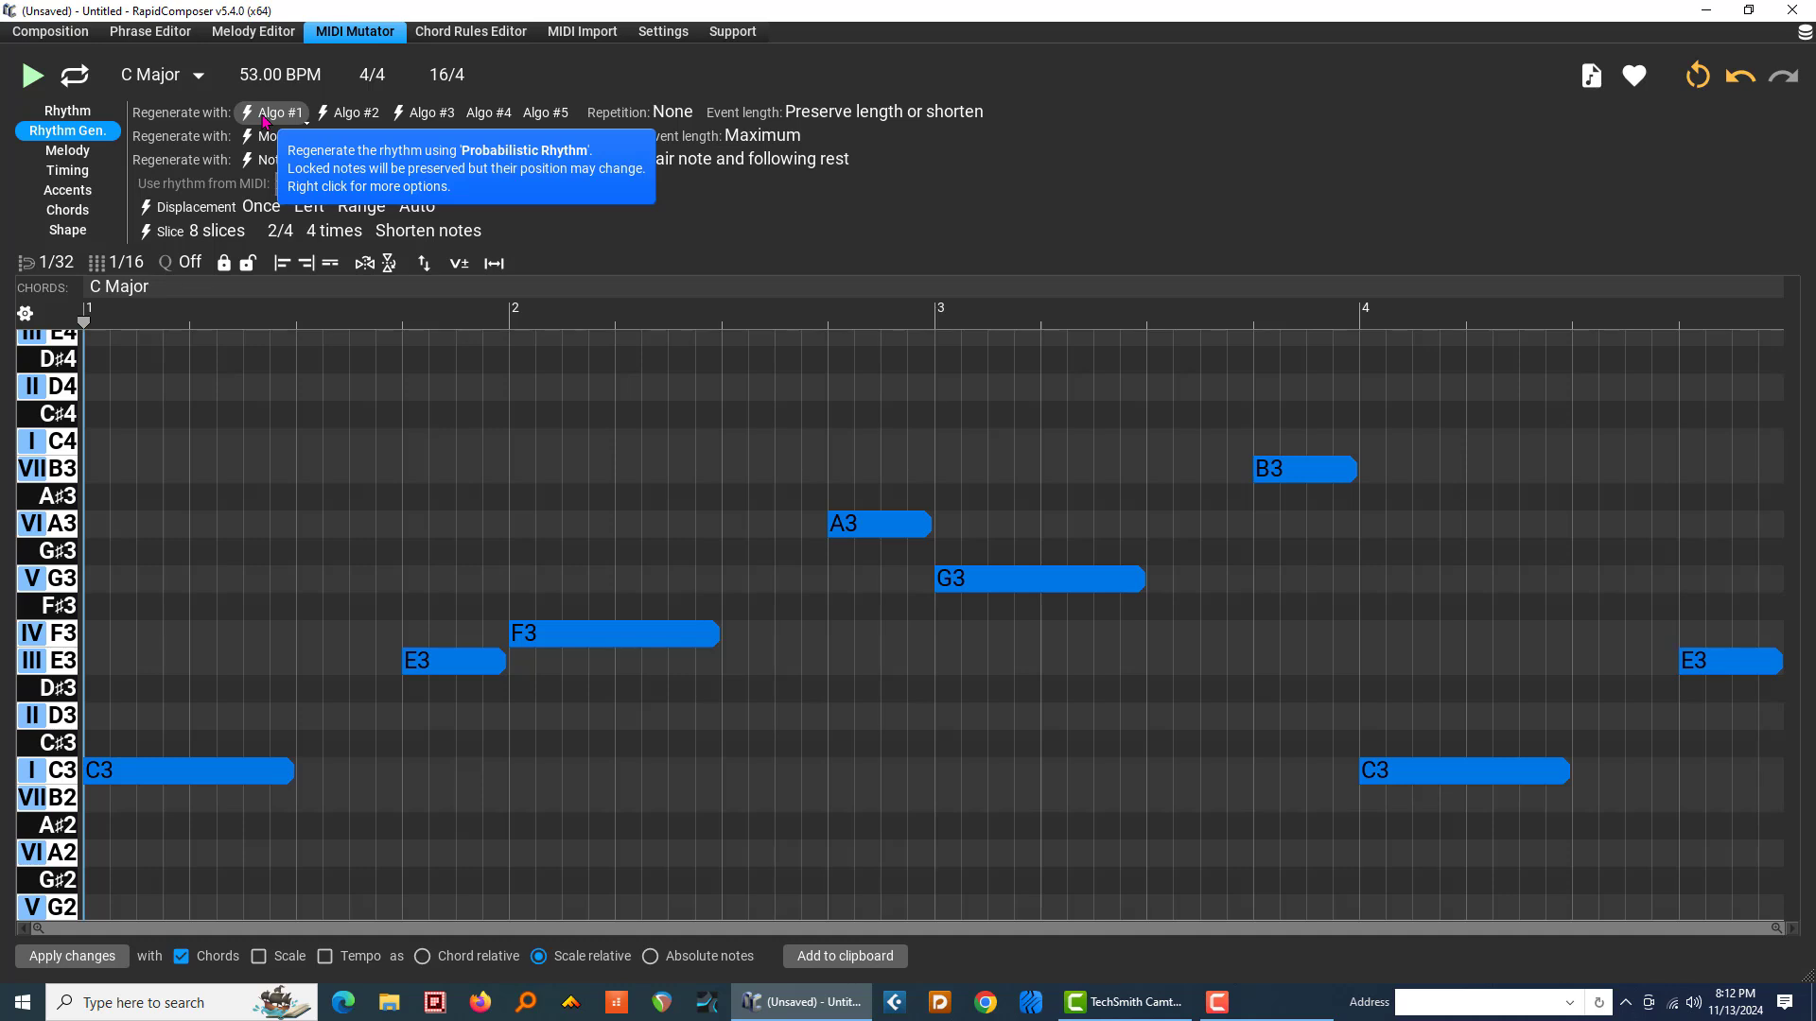
left_click(263, 117)
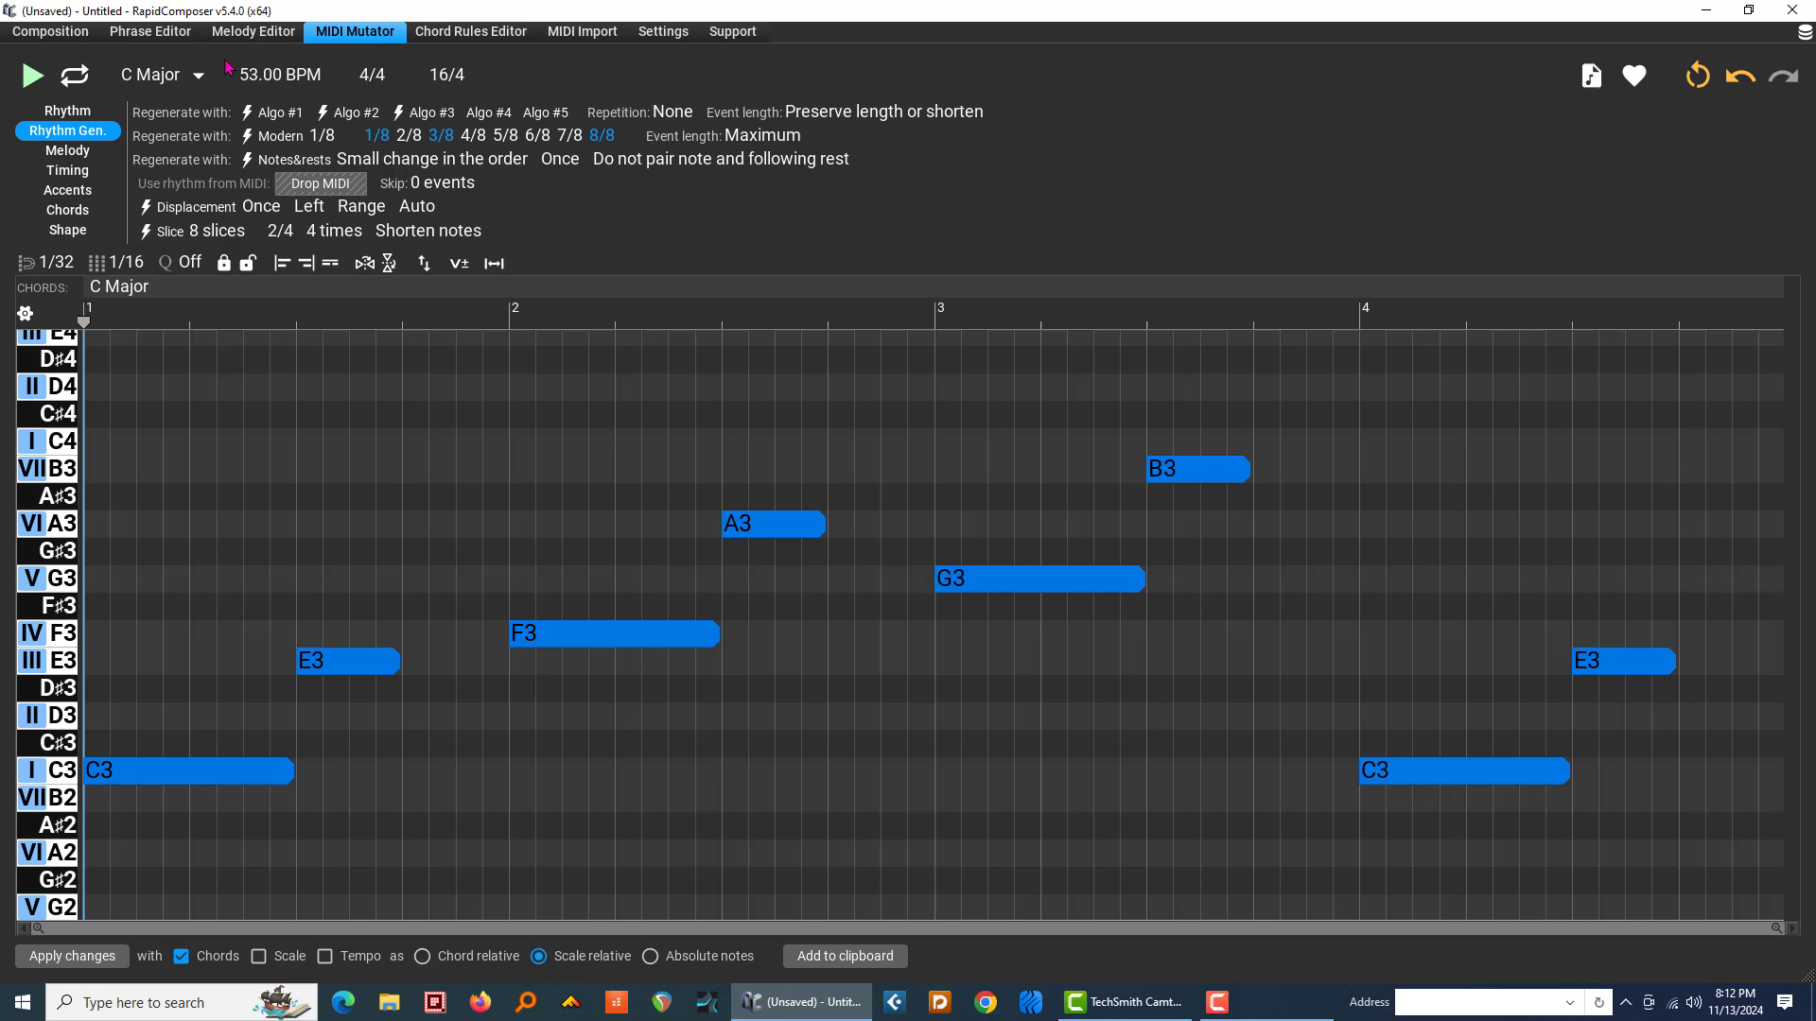
left_click(31, 76)
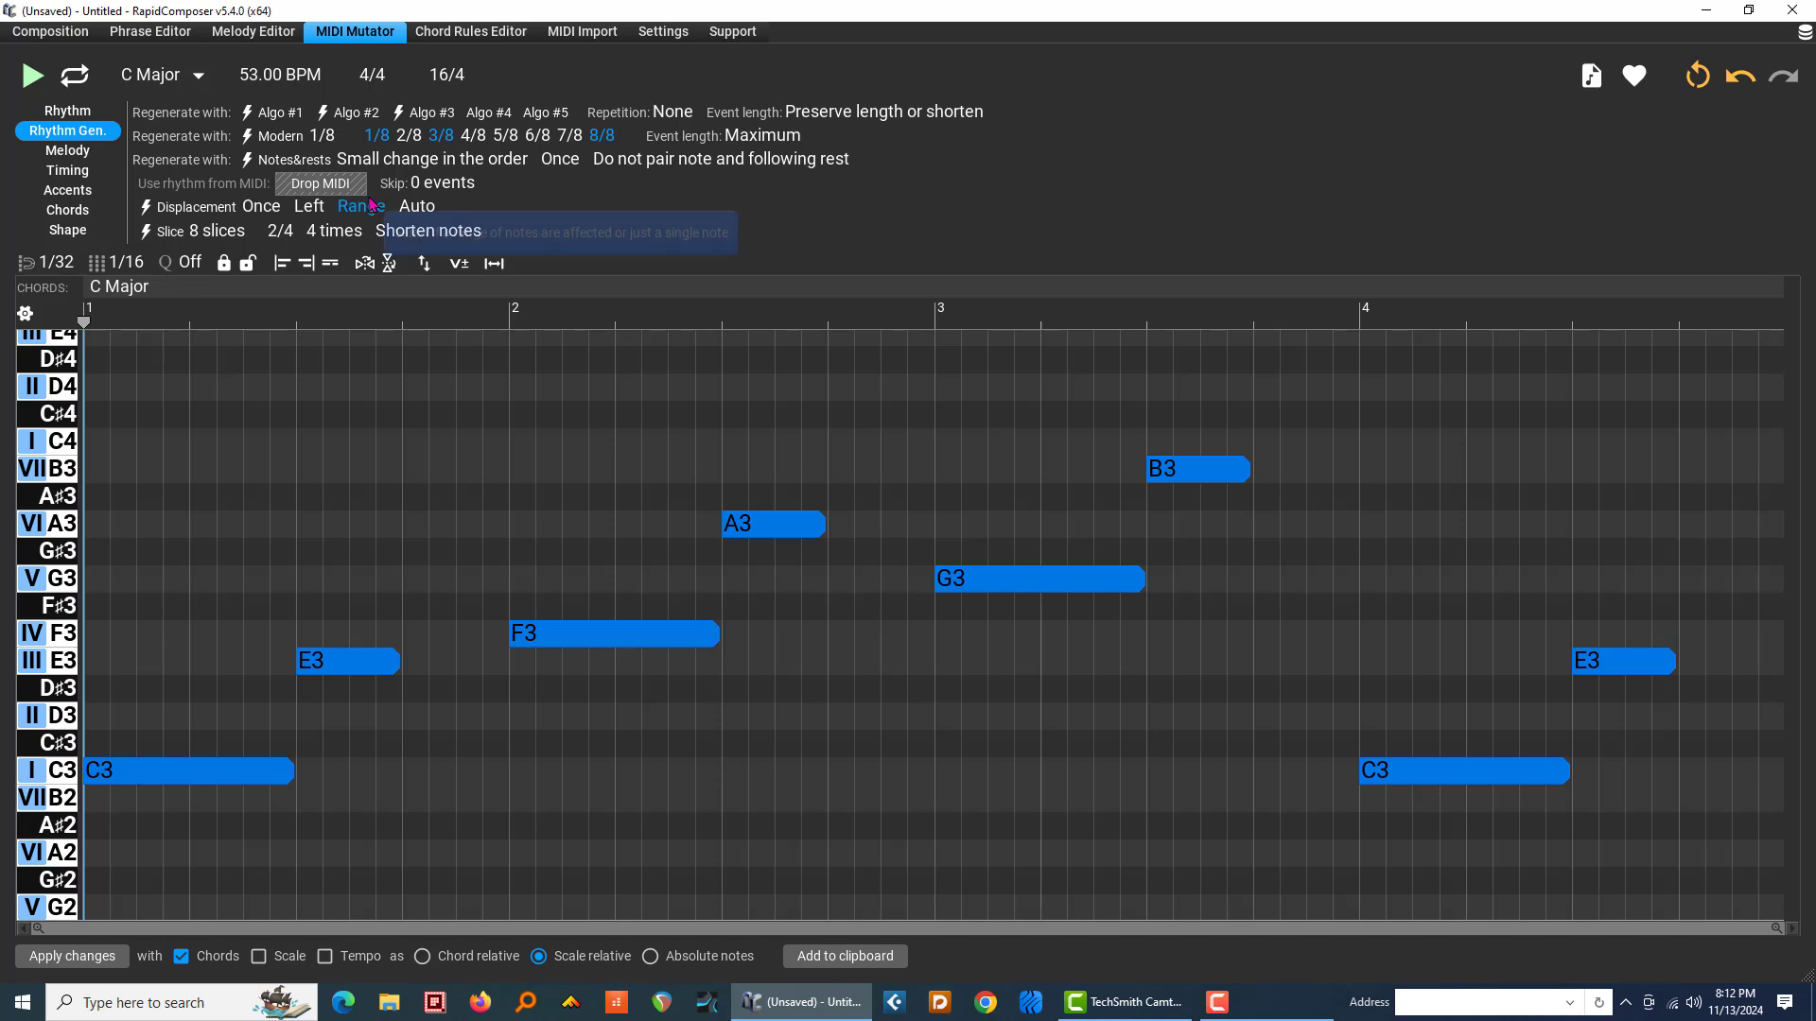
Step: Turn on looped playback and regenerate the rhythm with Algo #1 four times while listening to the phrase
left_click(74, 74)
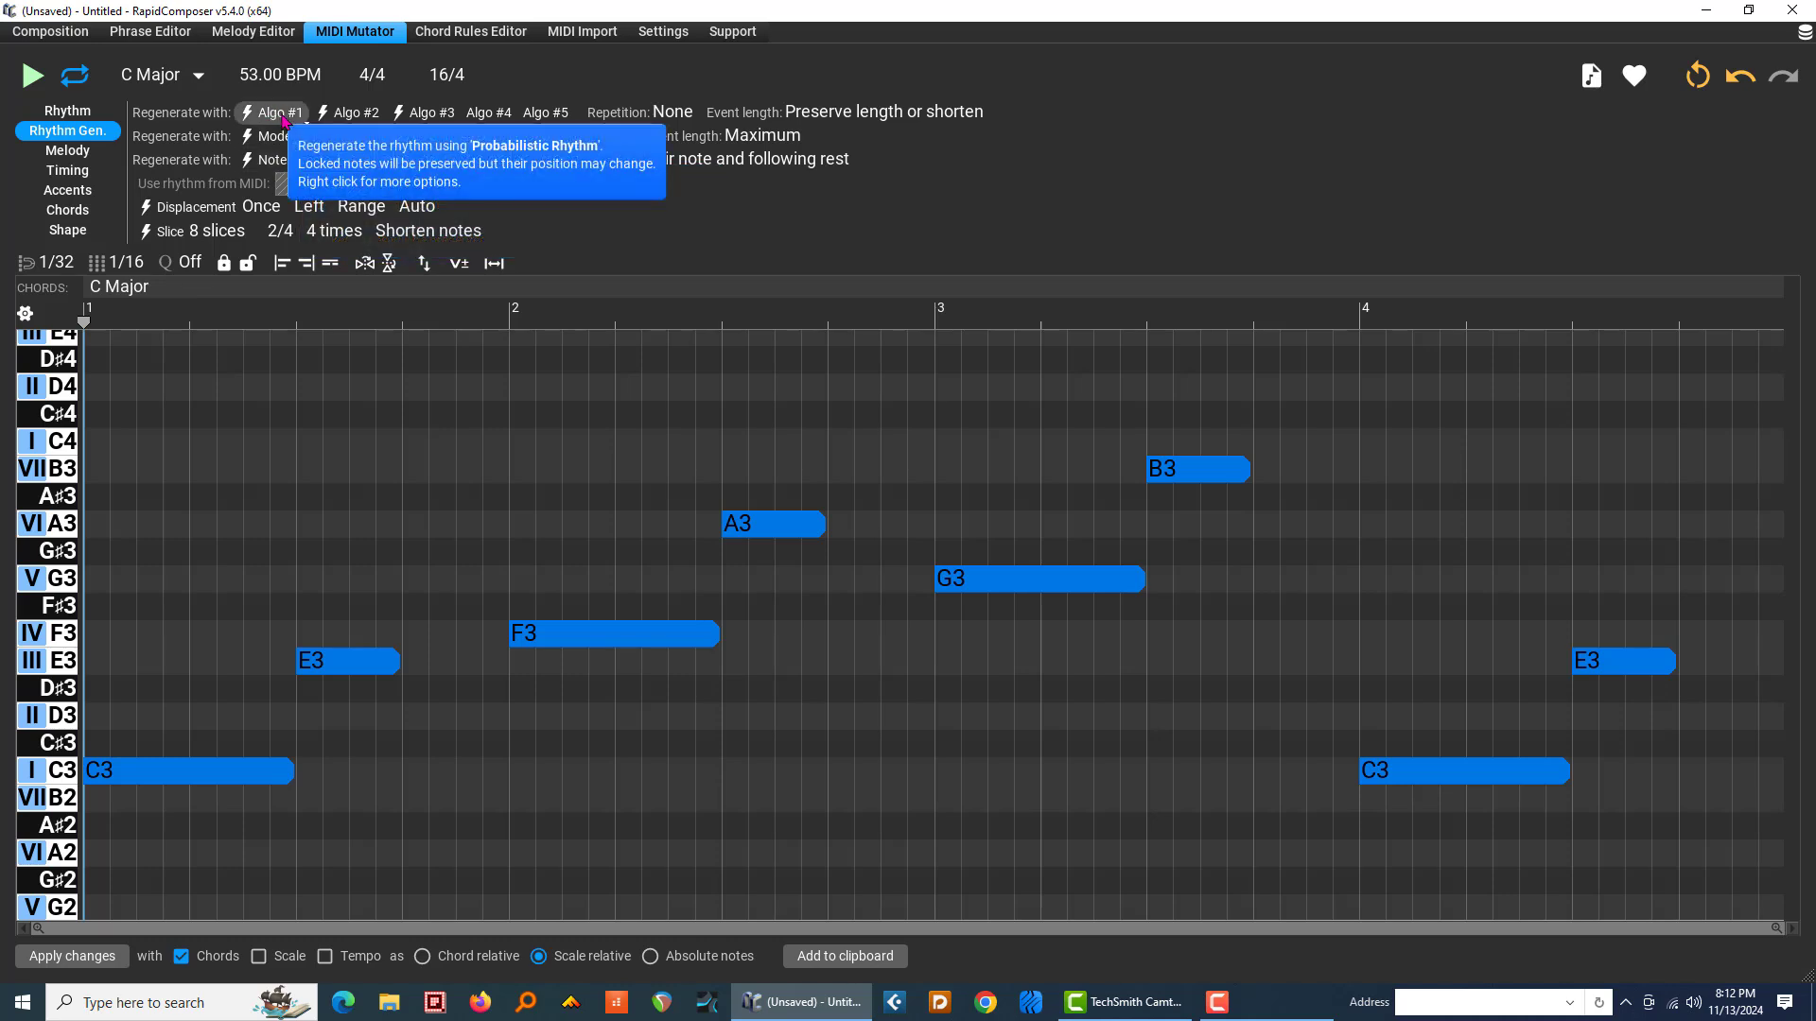
left_click(279, 122)
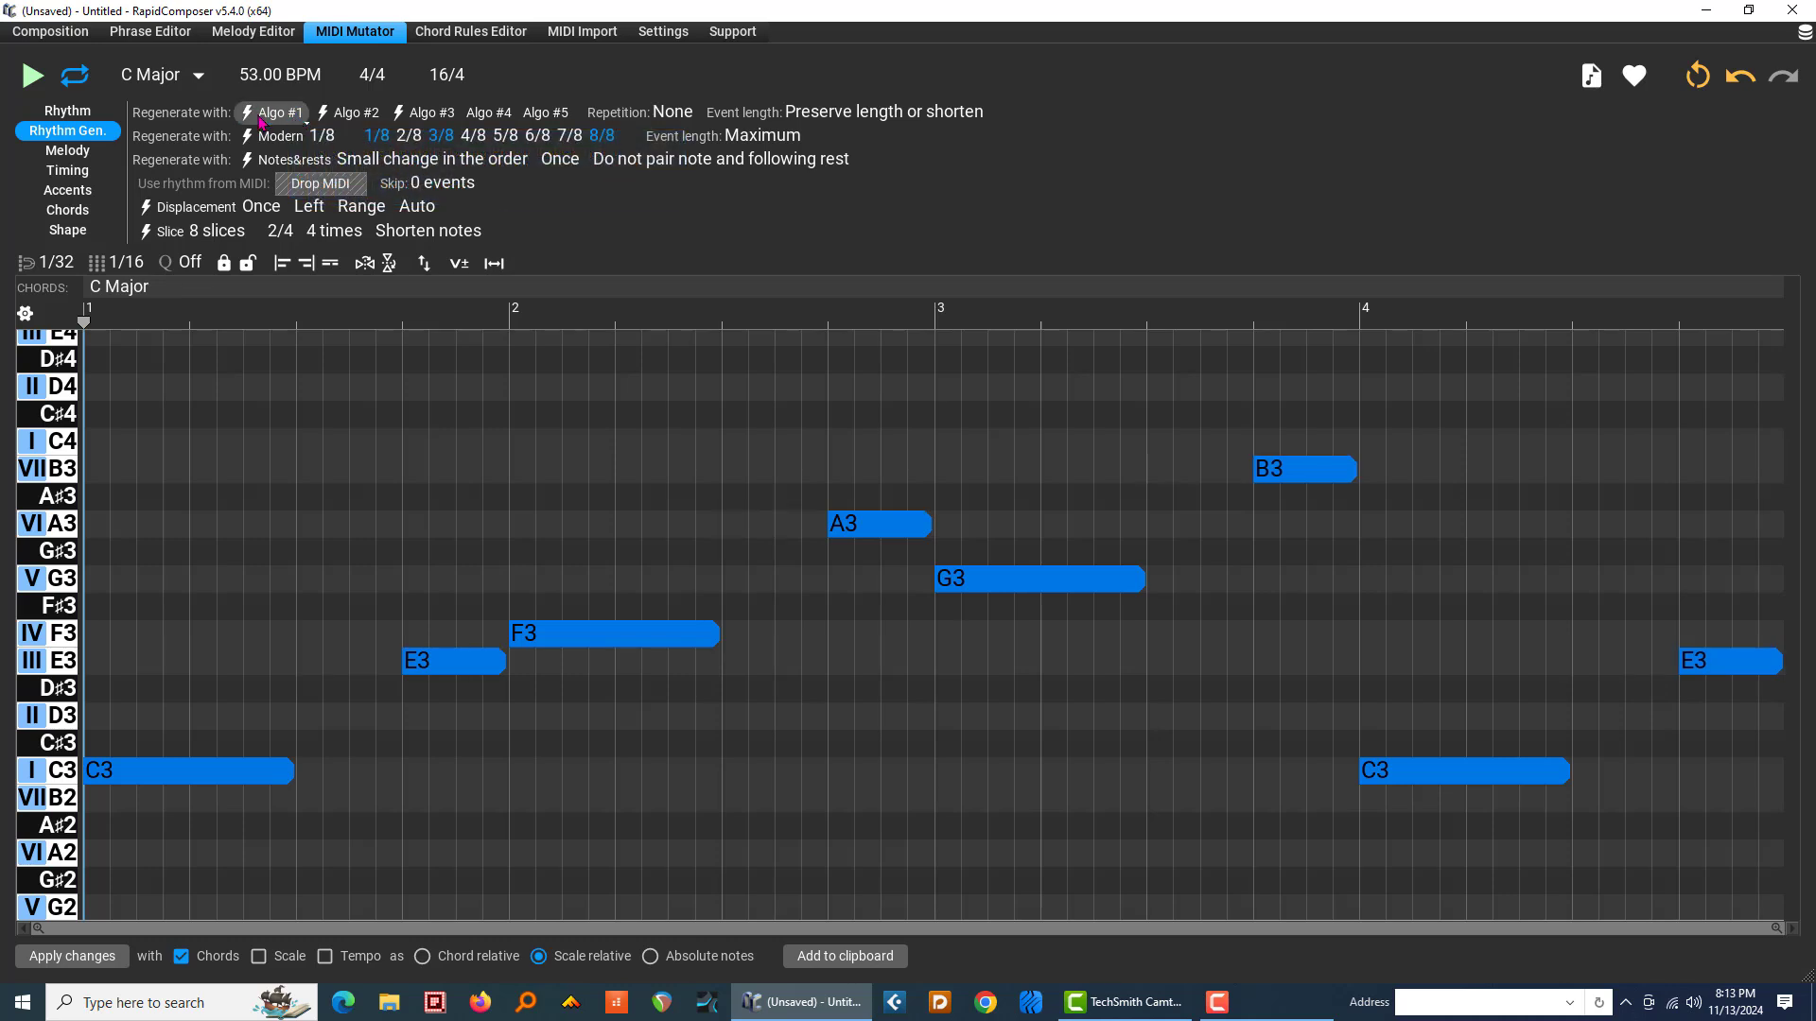
left_click(33, 76)
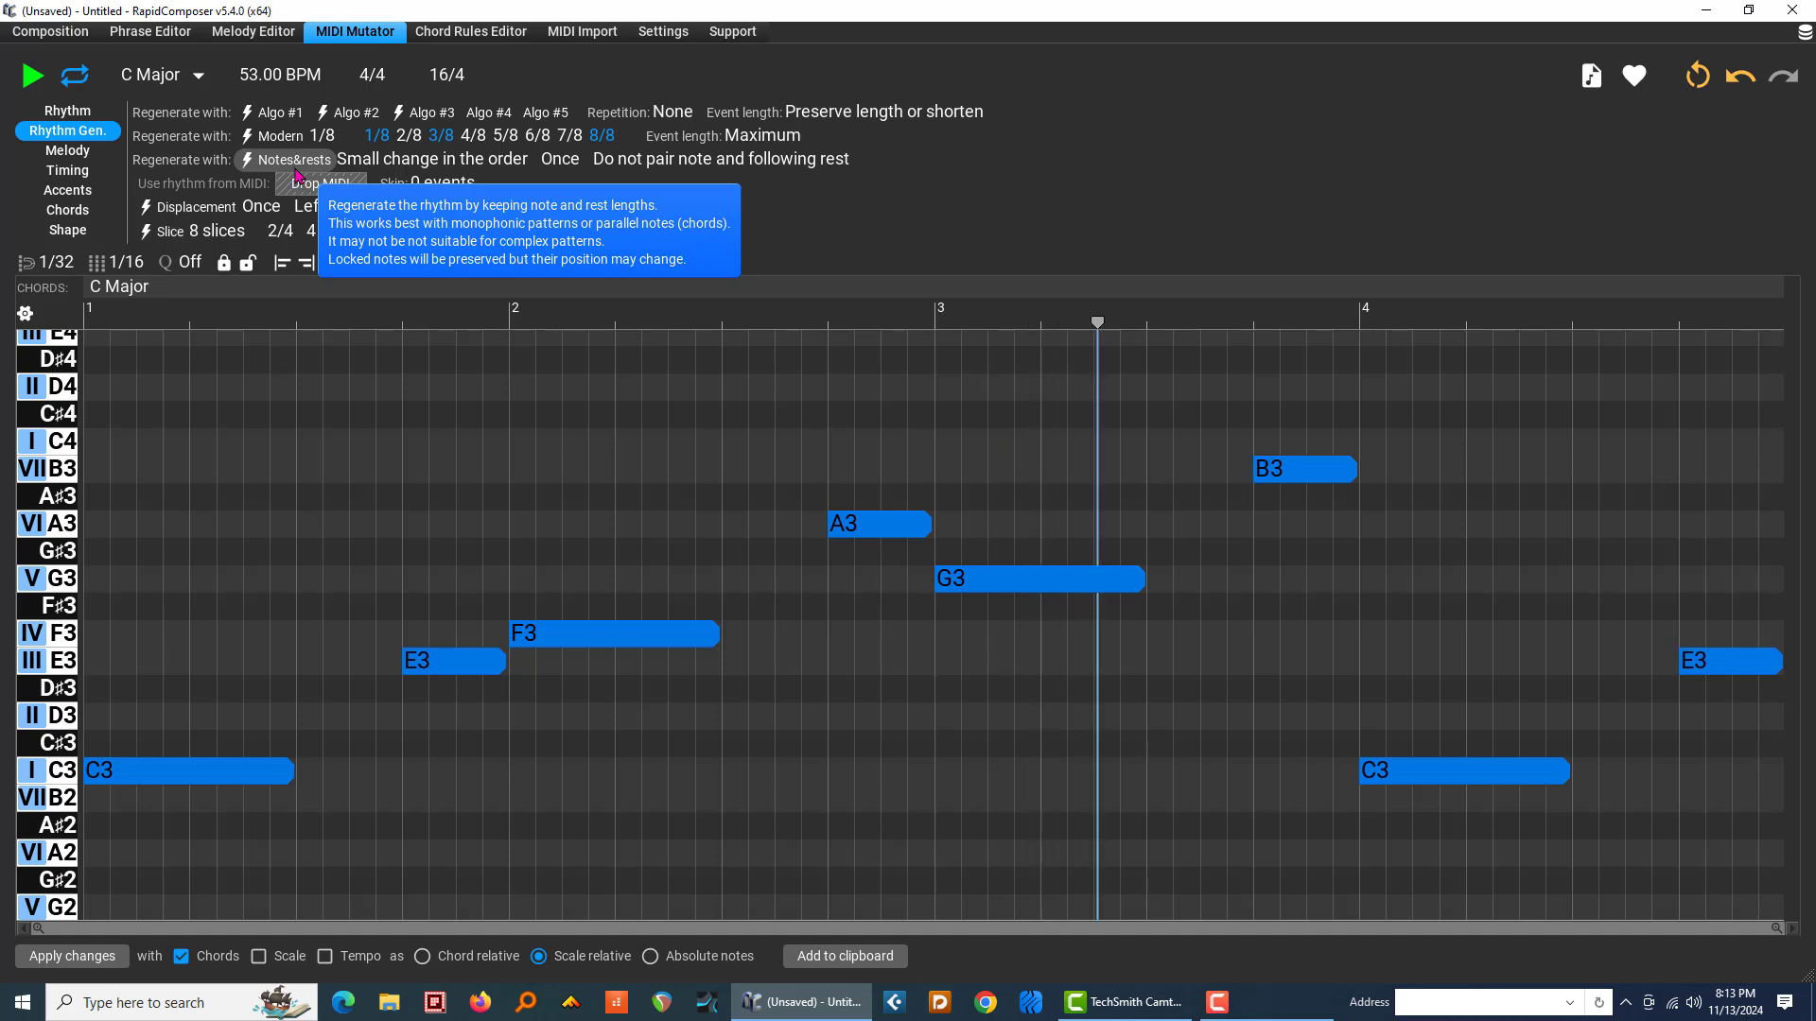
left_click(262, 114)
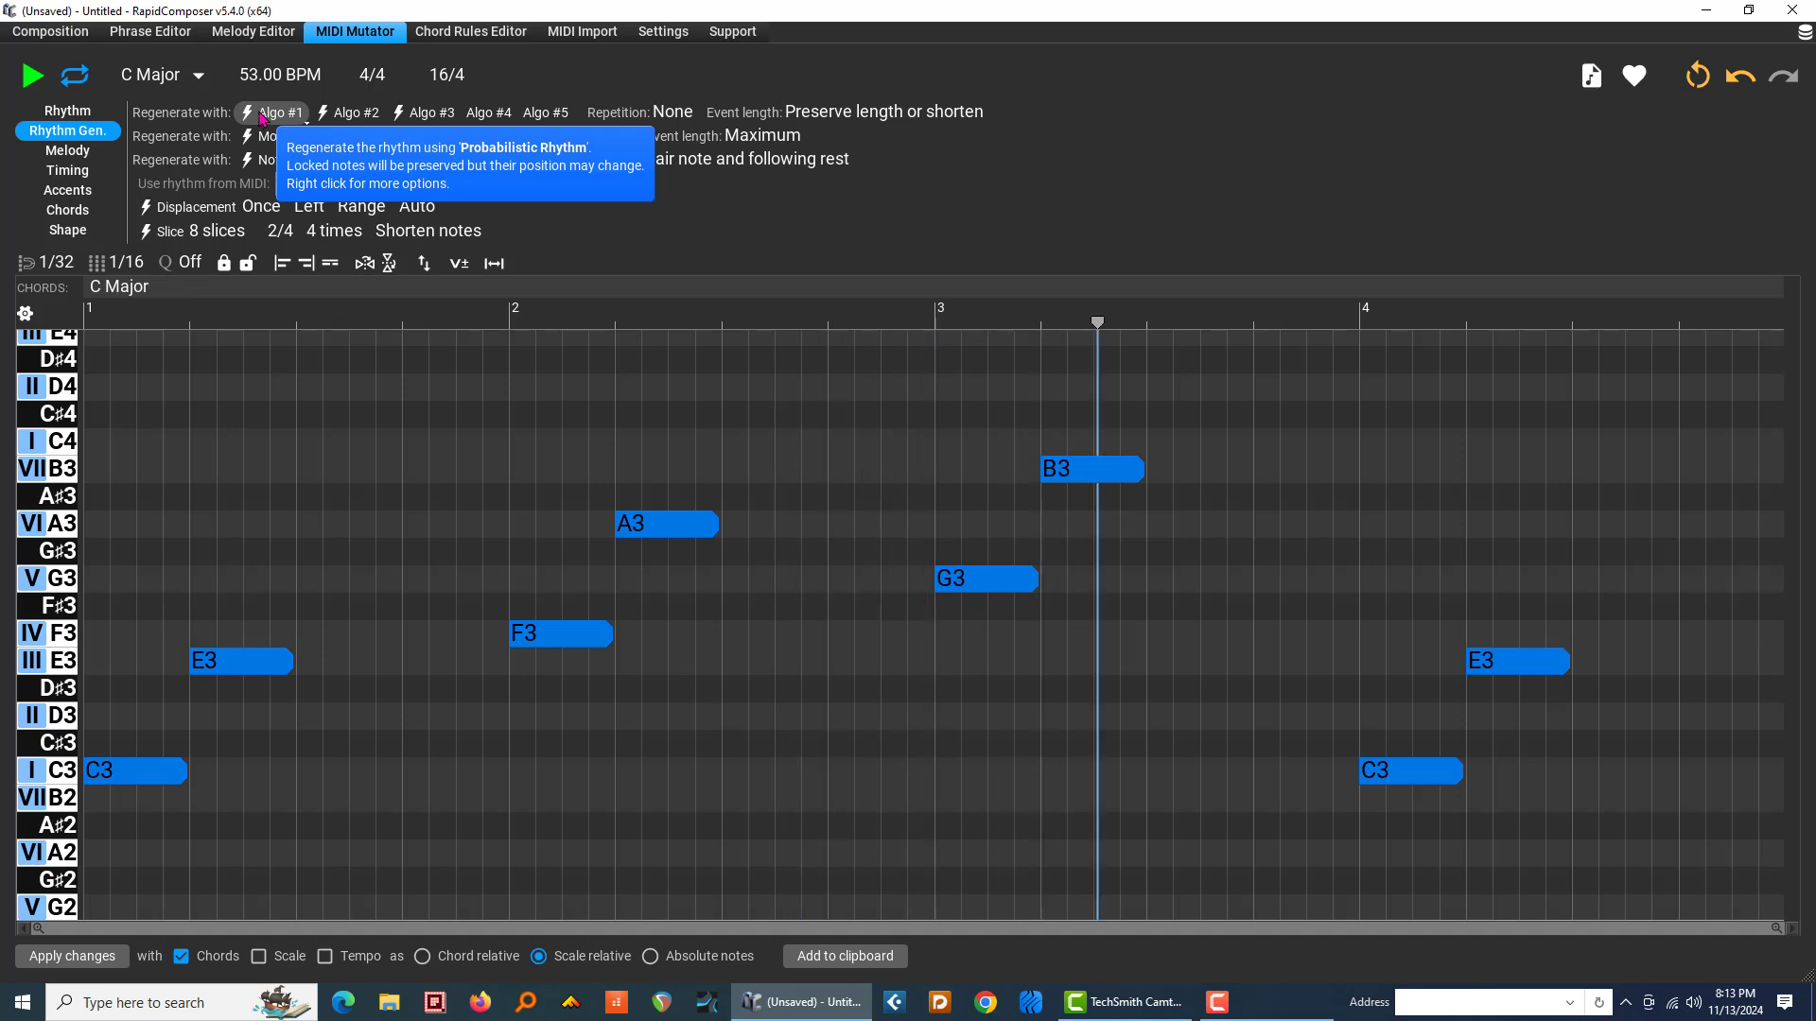
left_click(262, 115)
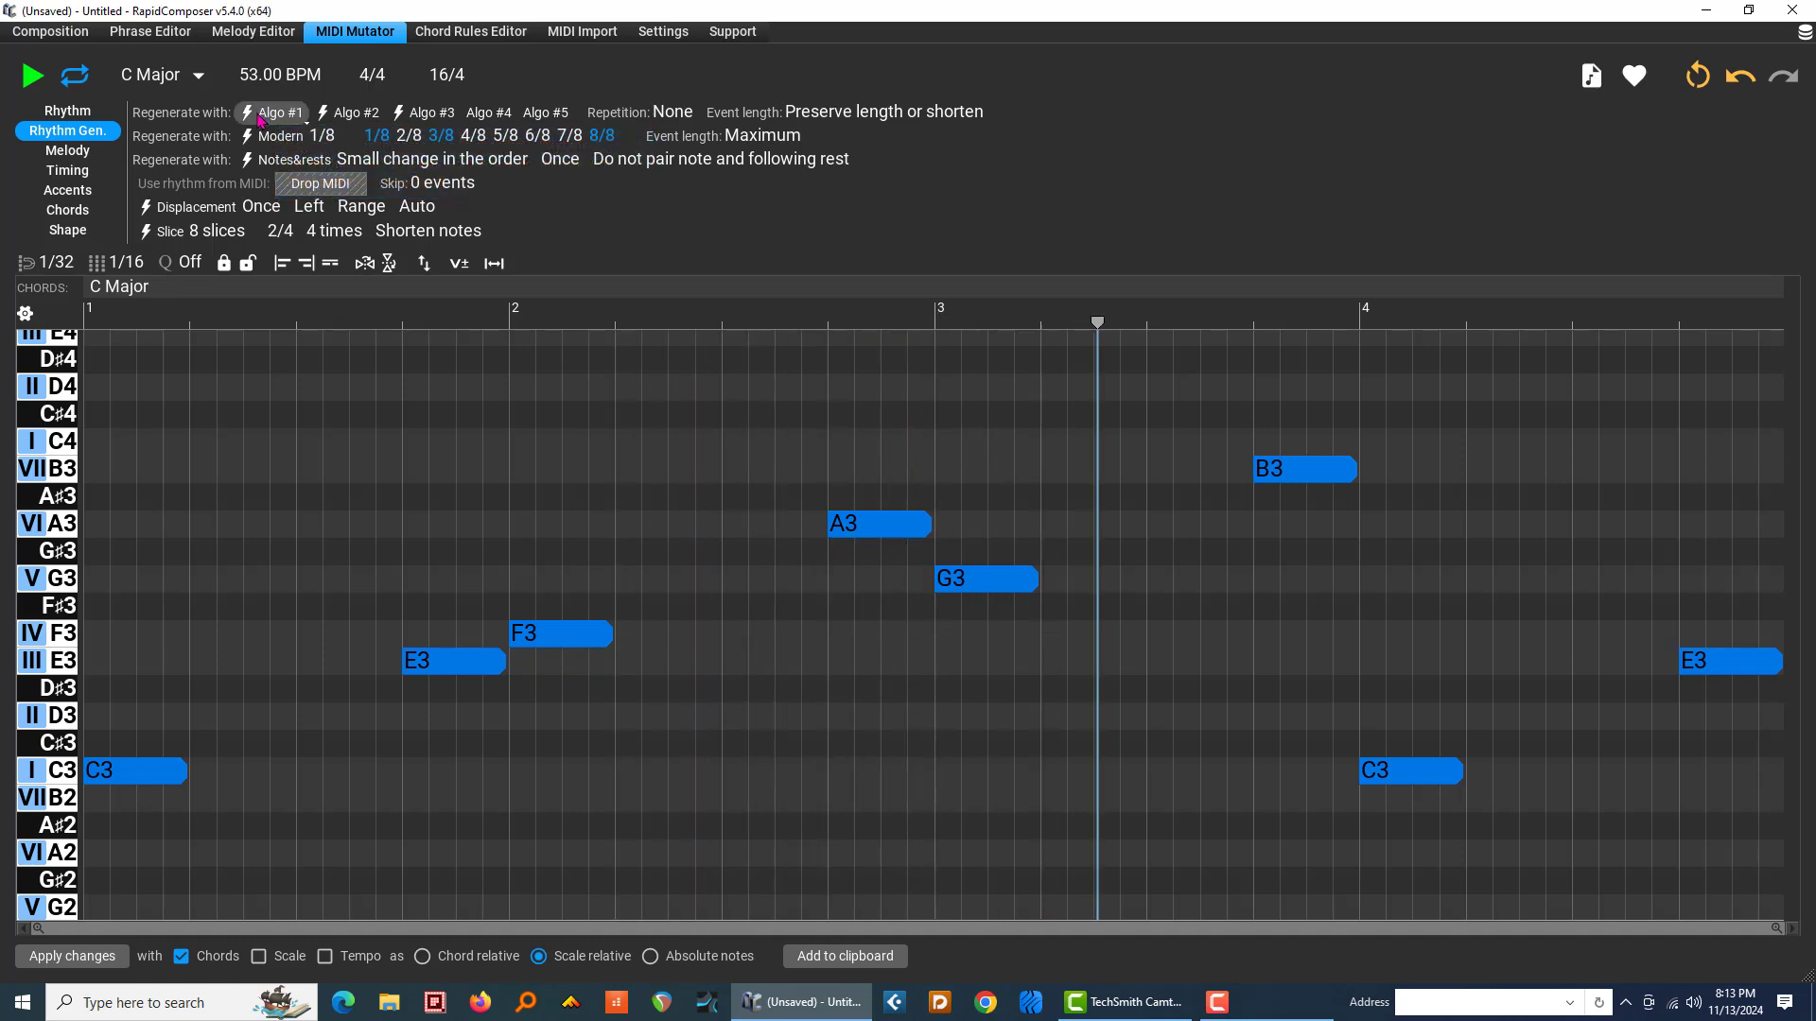
left_click(260, 116)
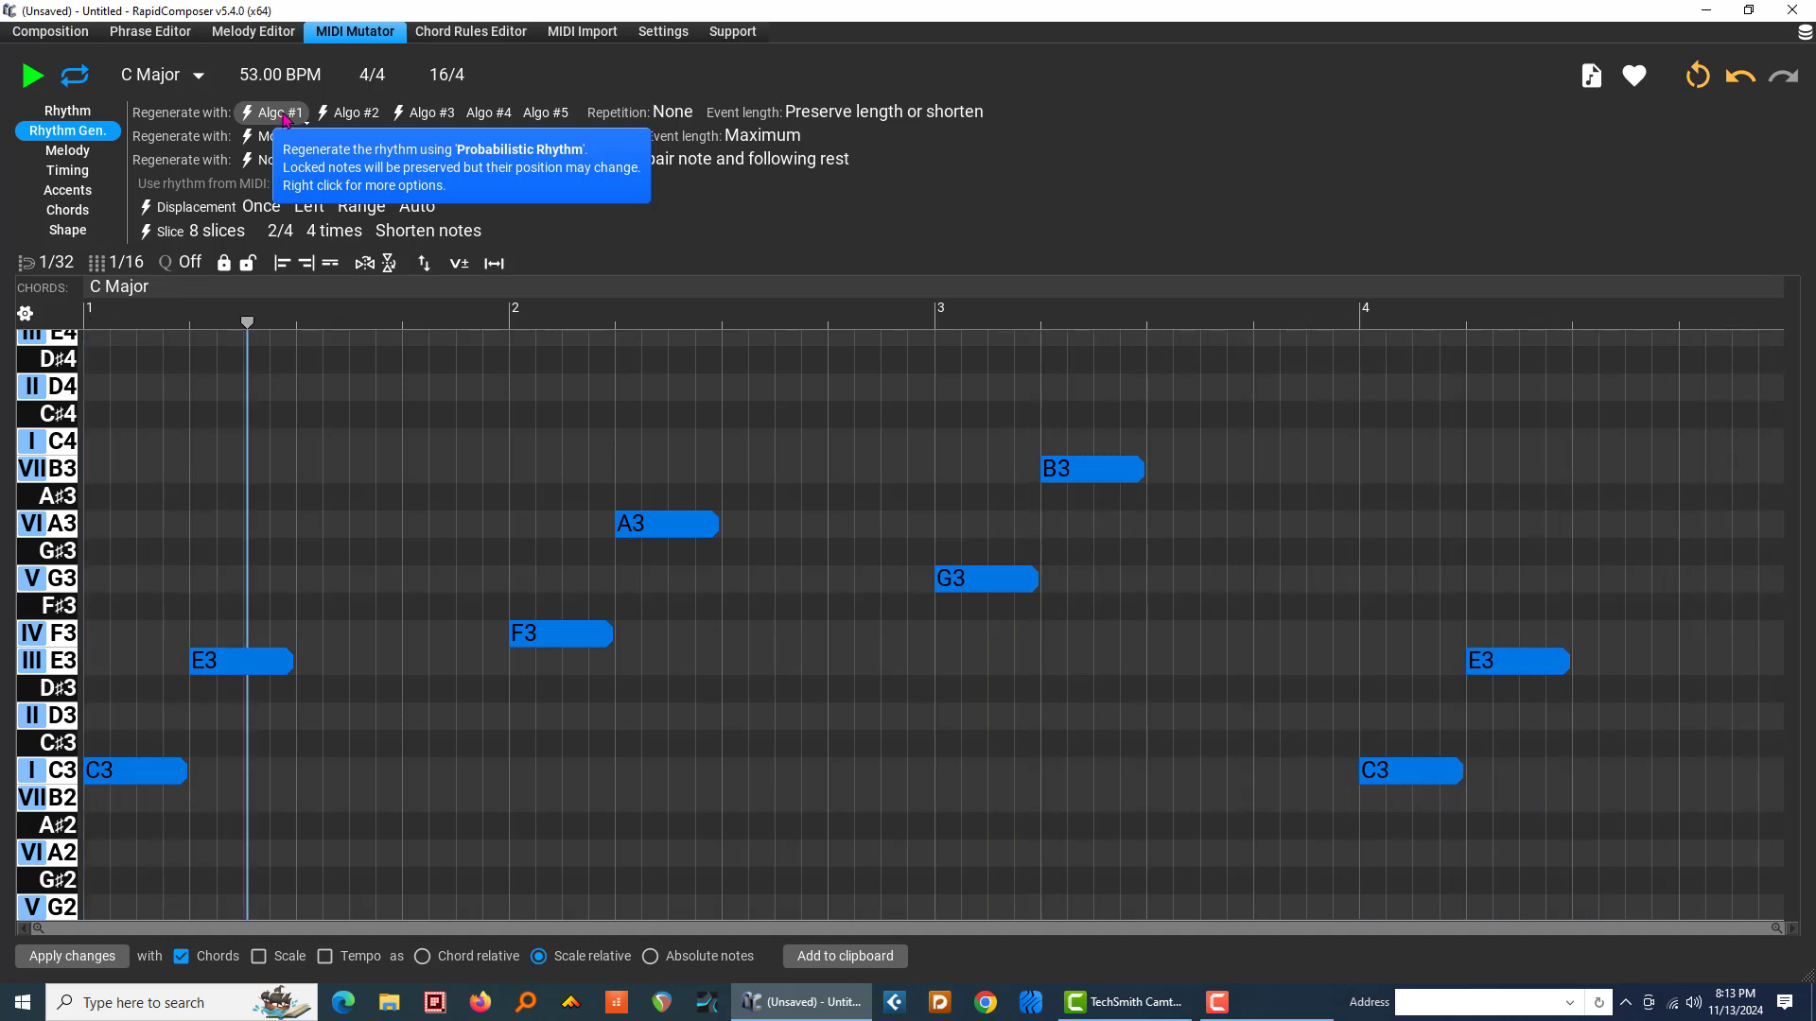
Step: Lower the Probabilistic Rhythm randomness and regenerate the rhythm with Algo #1 six times during looped playback, ending with playback stopped
right_click(285, 118)
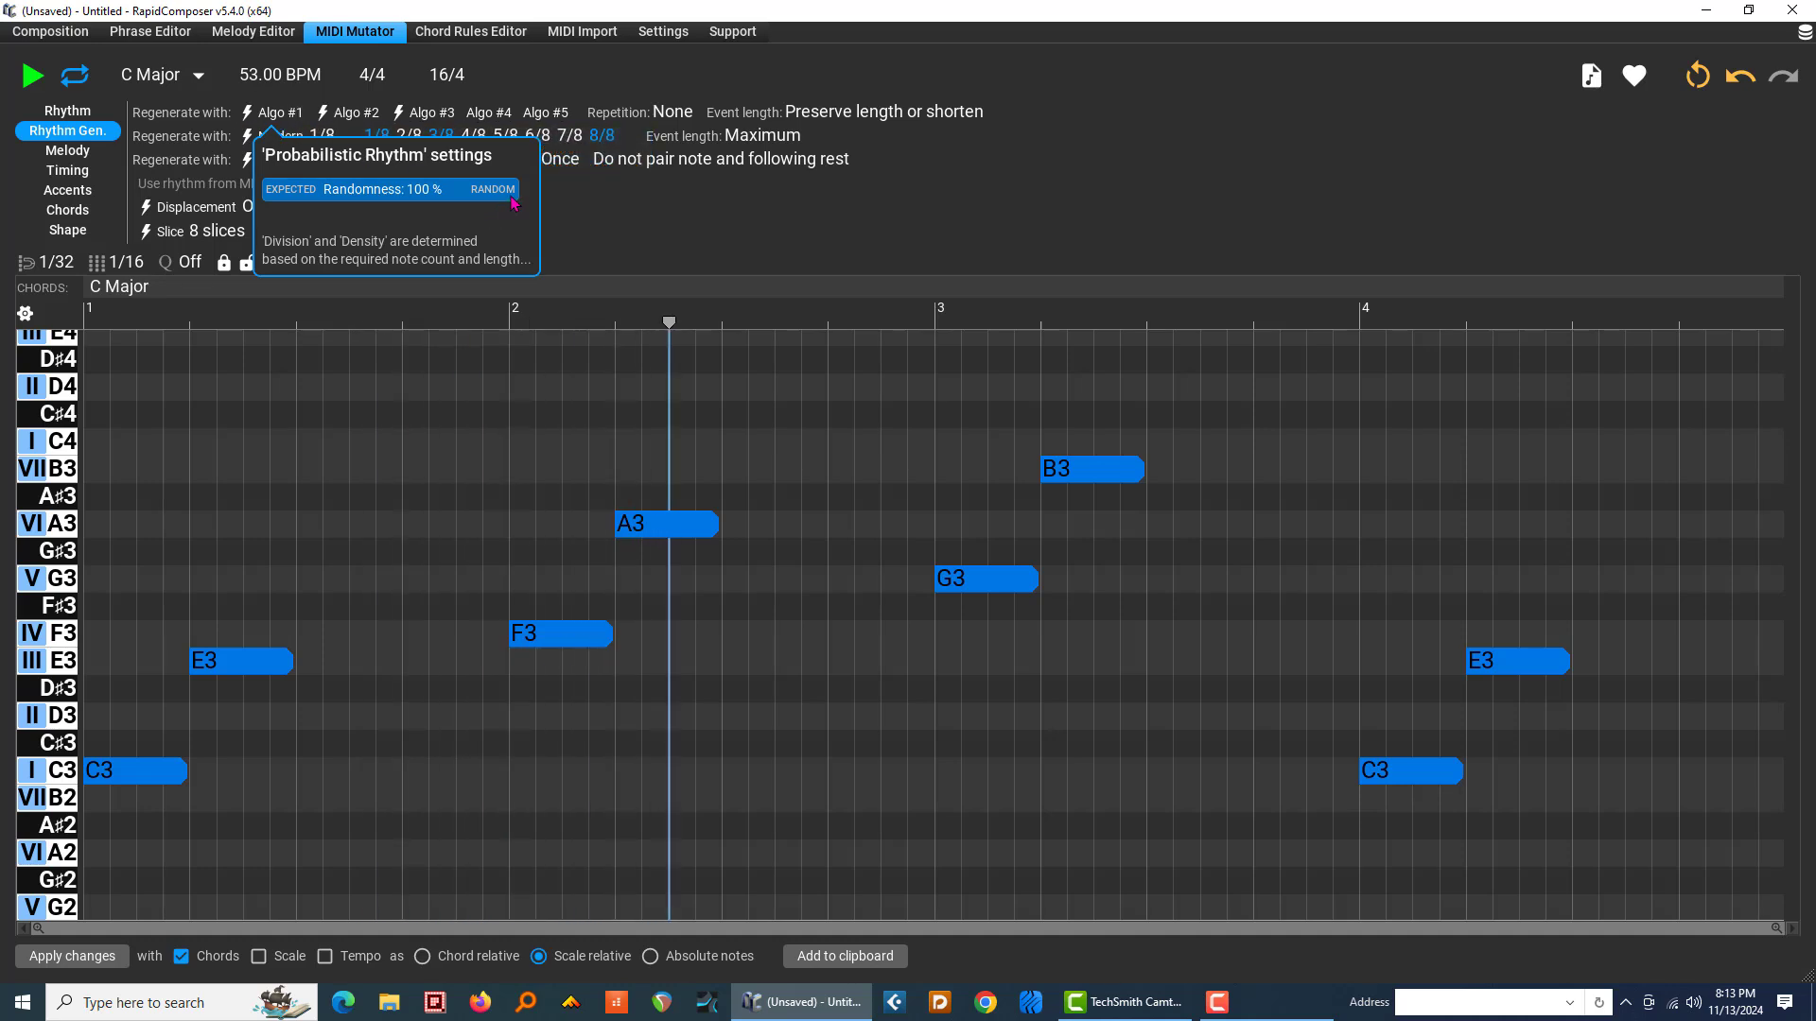
left_click_drag(496, 189, 324, 206)
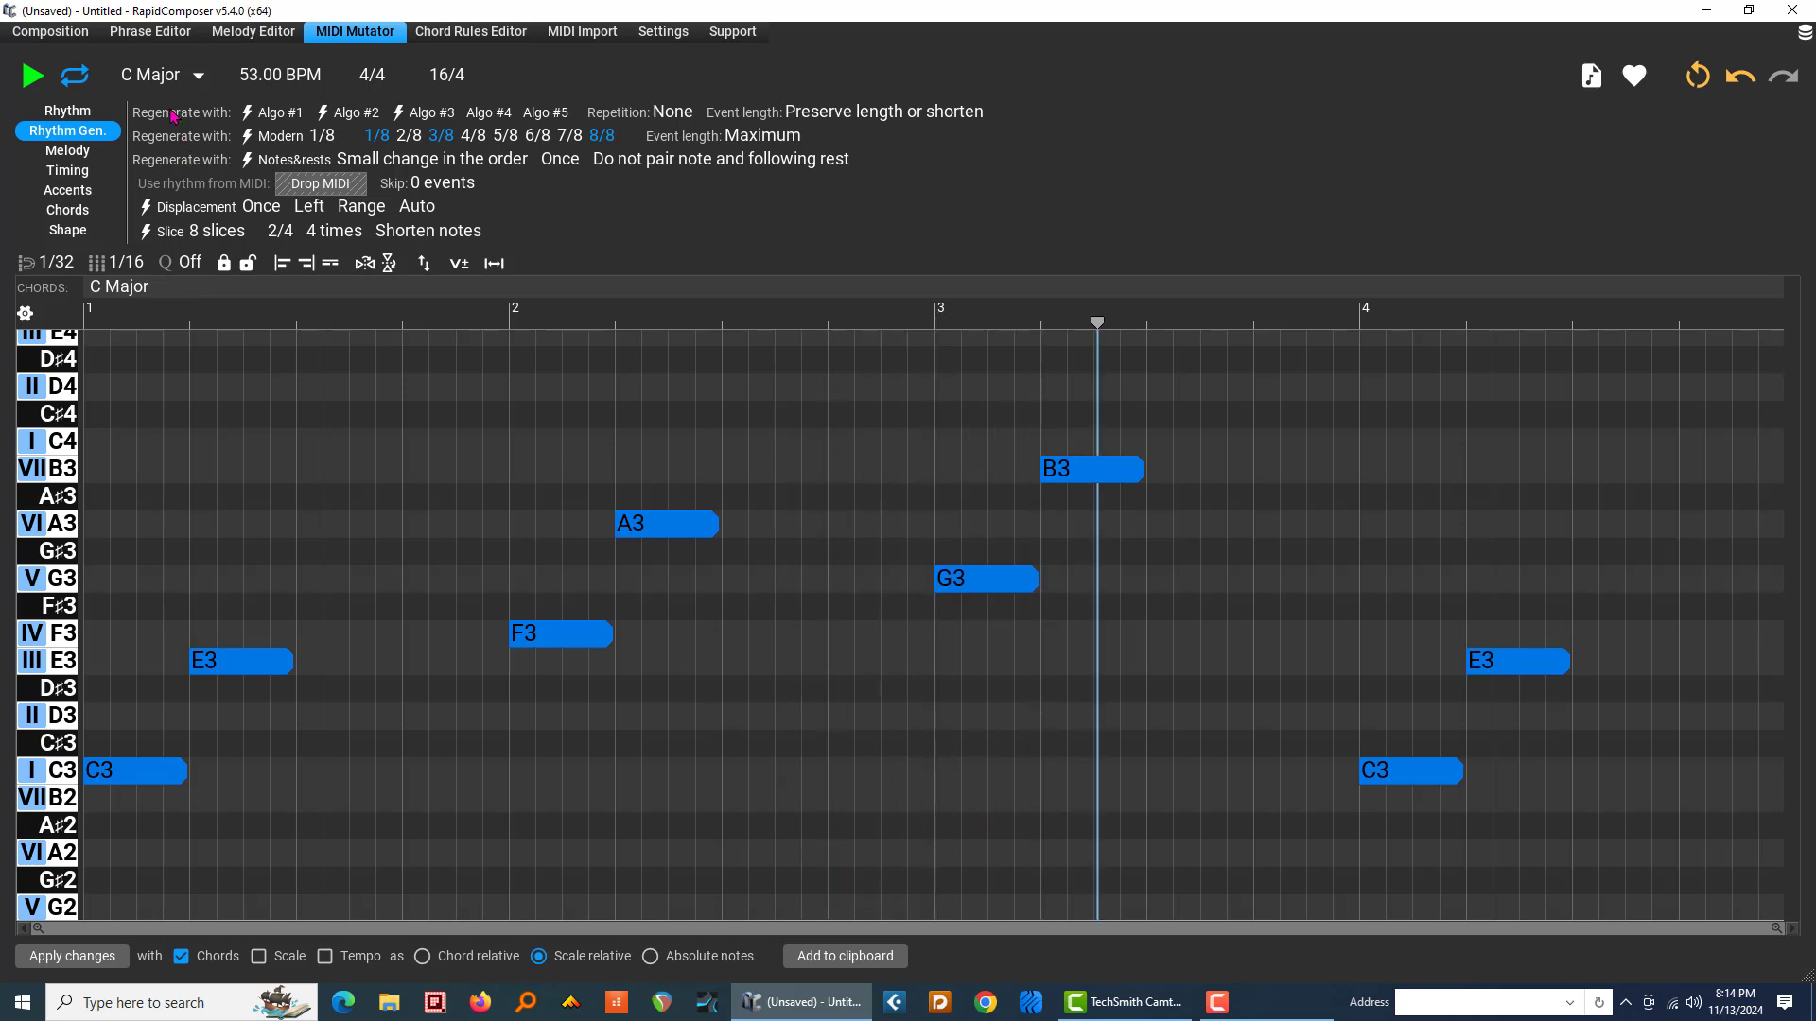
left_click(264, 117)
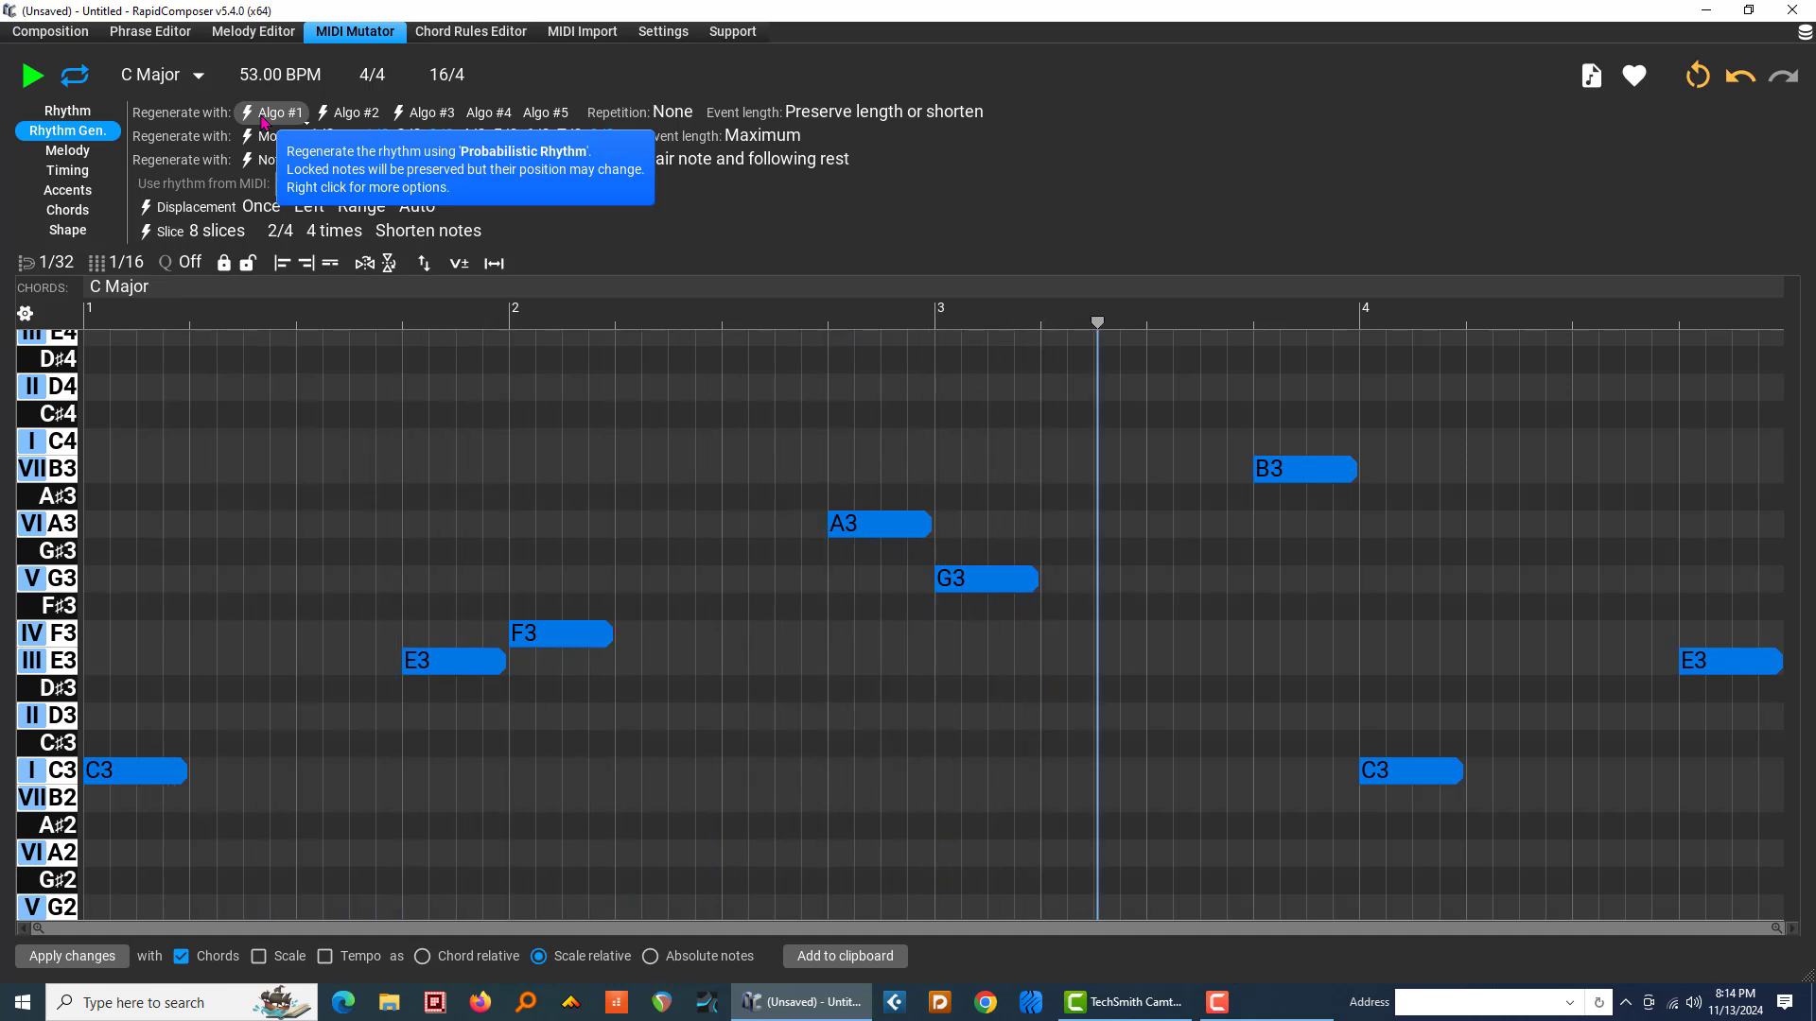
left_click(264, 117)
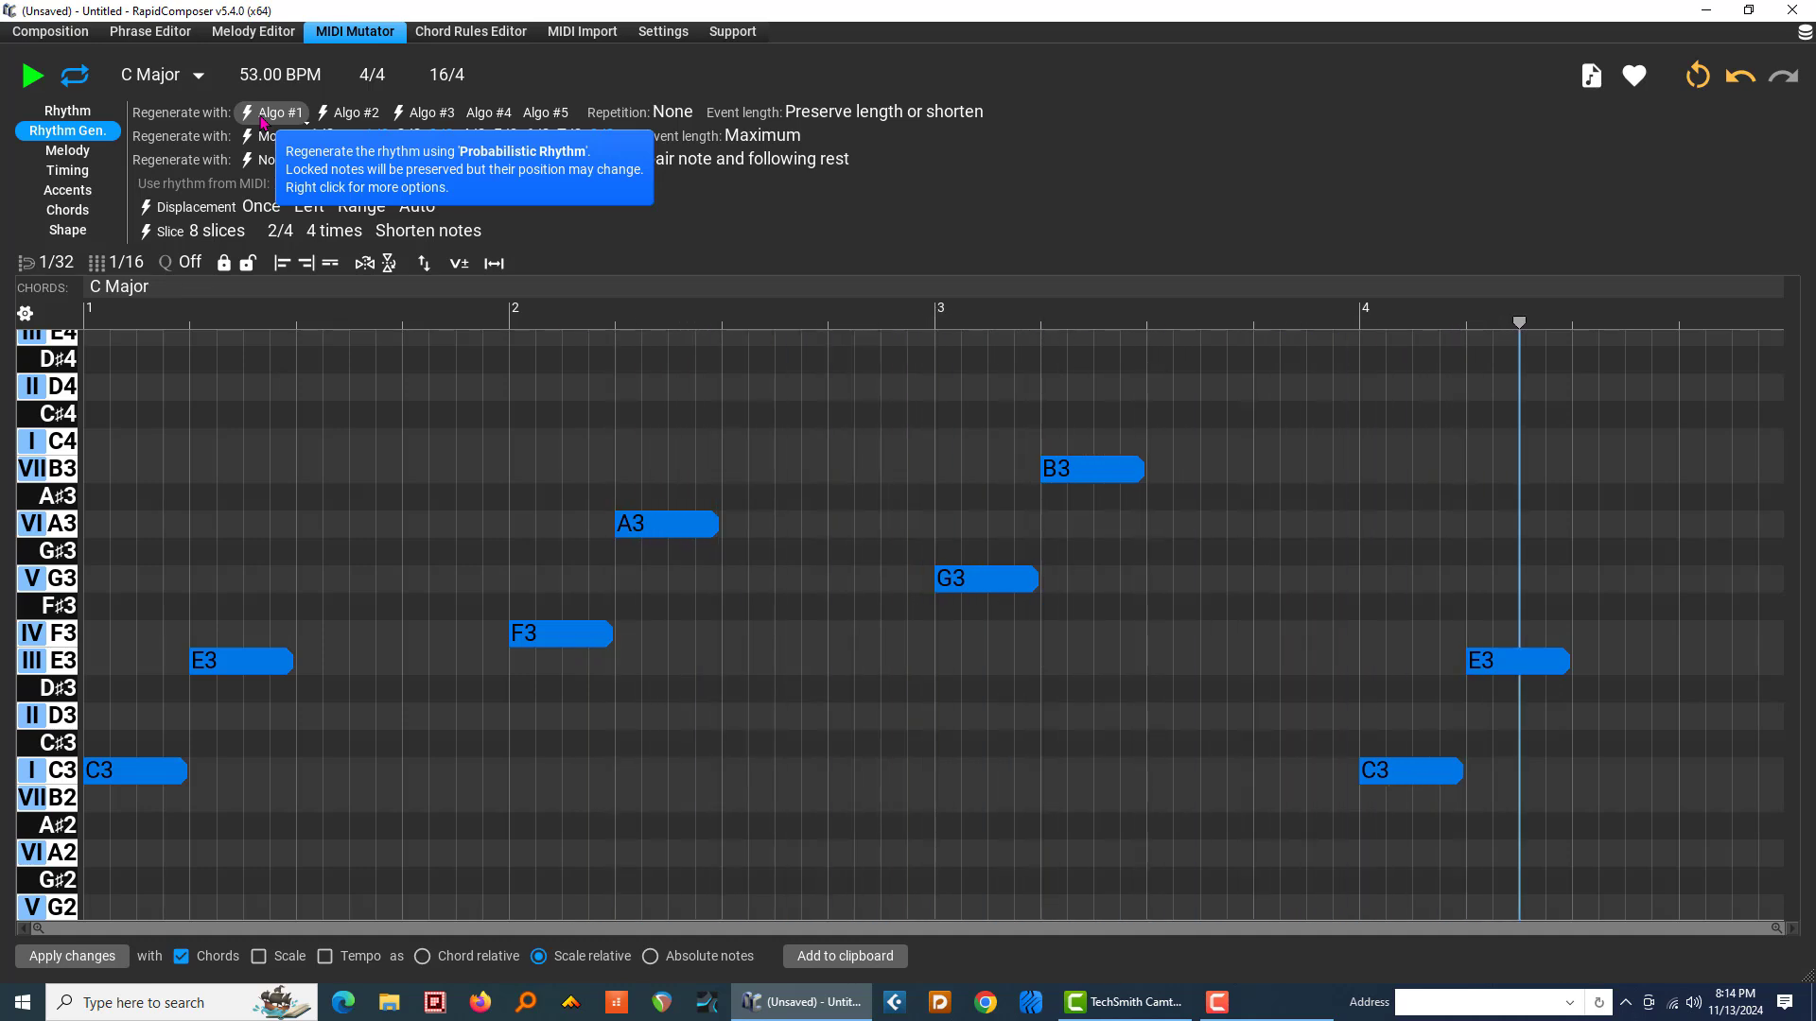
left_click(261, 120)
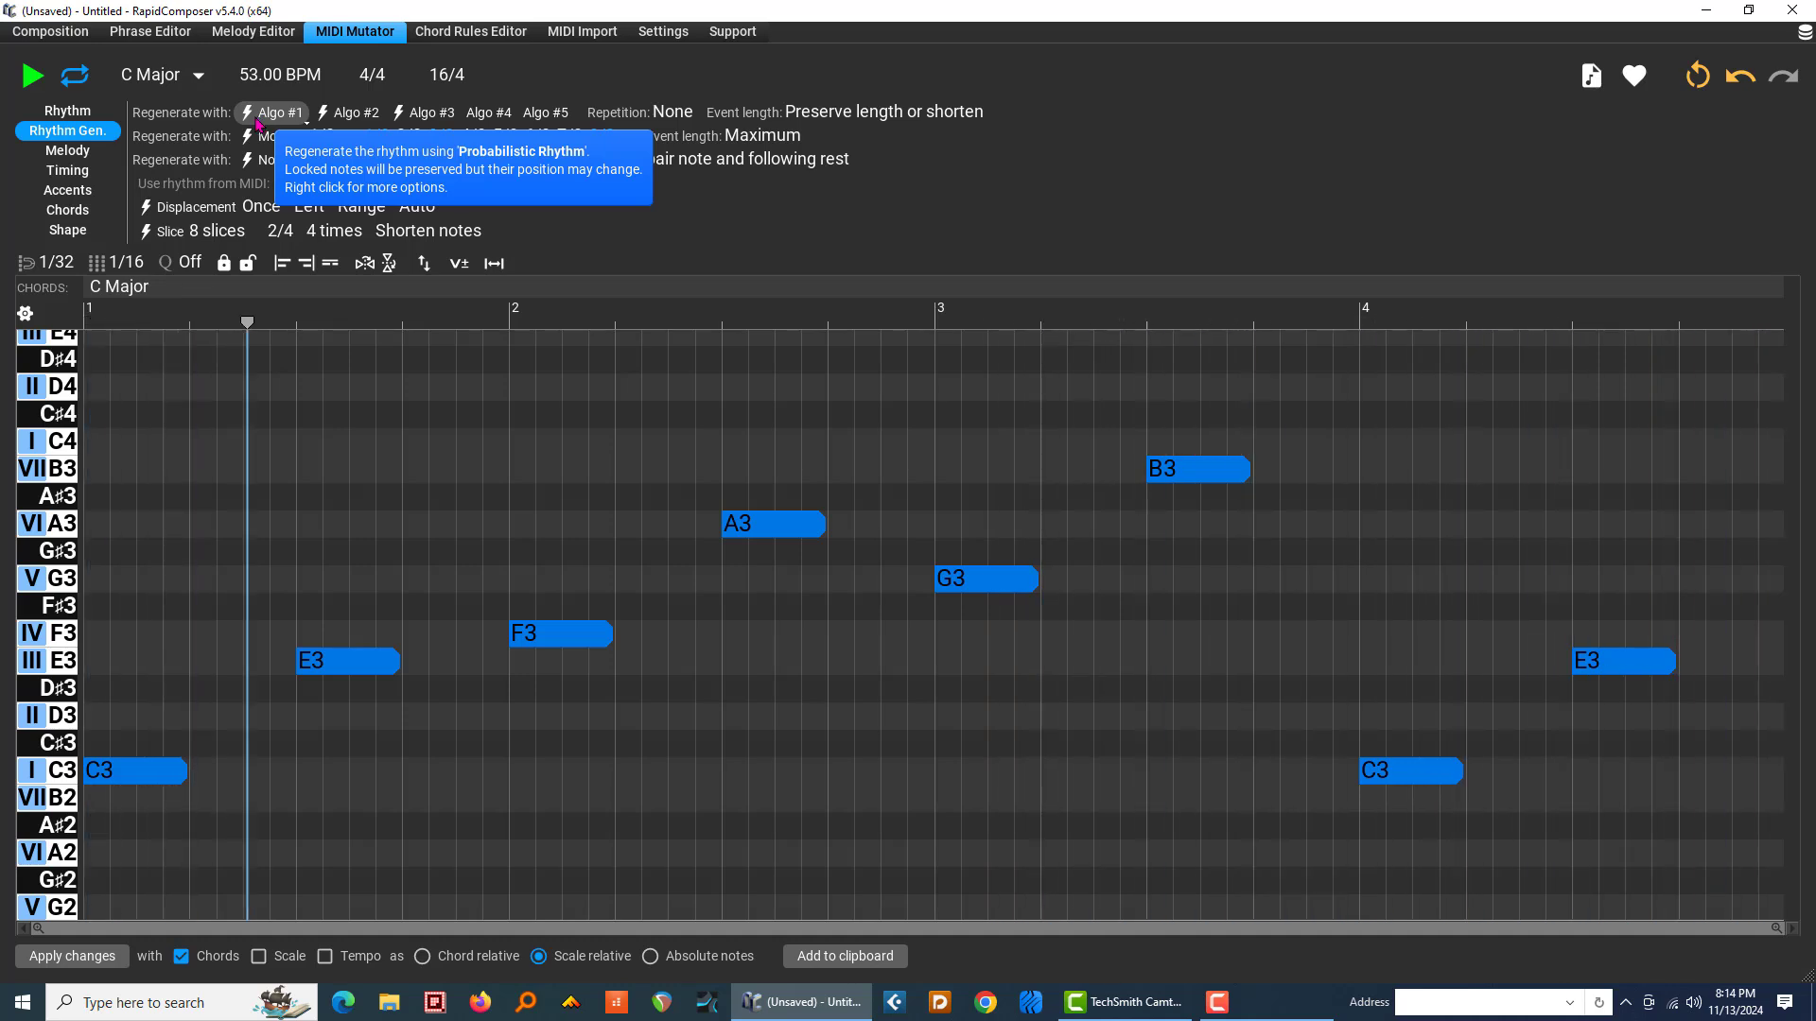
left_click(257, 122)
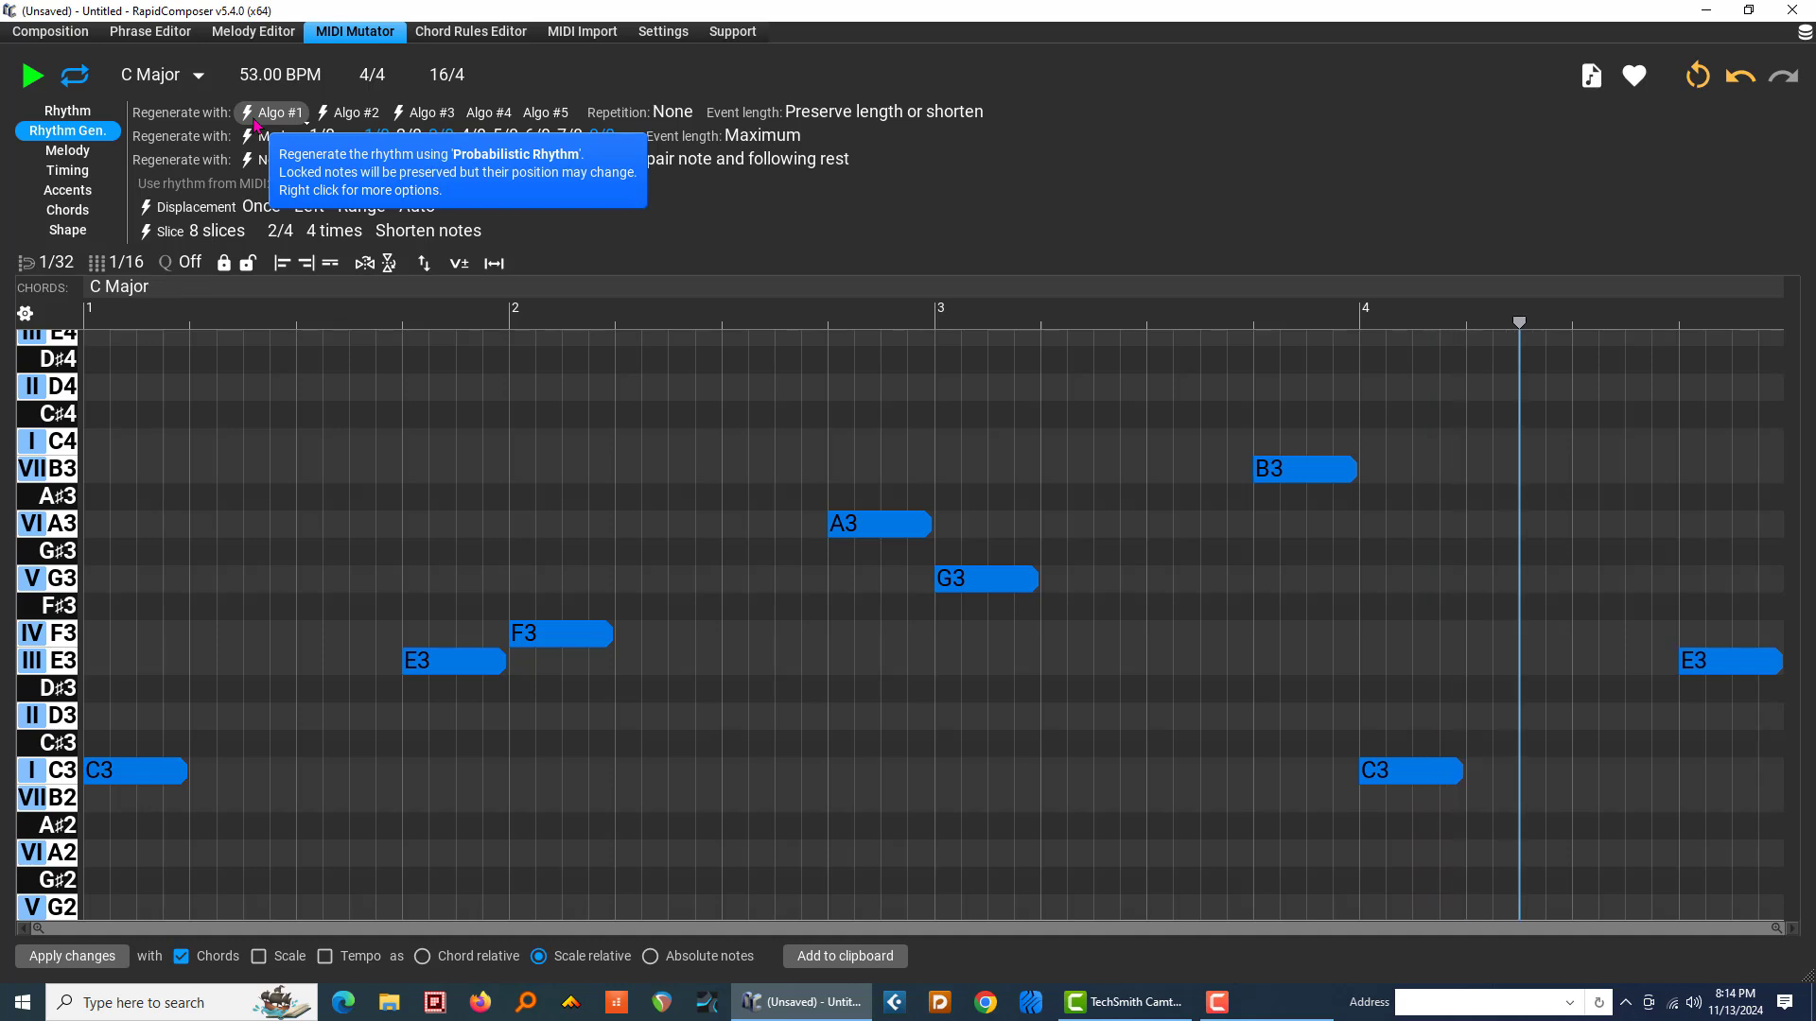
left_click(257, 123)
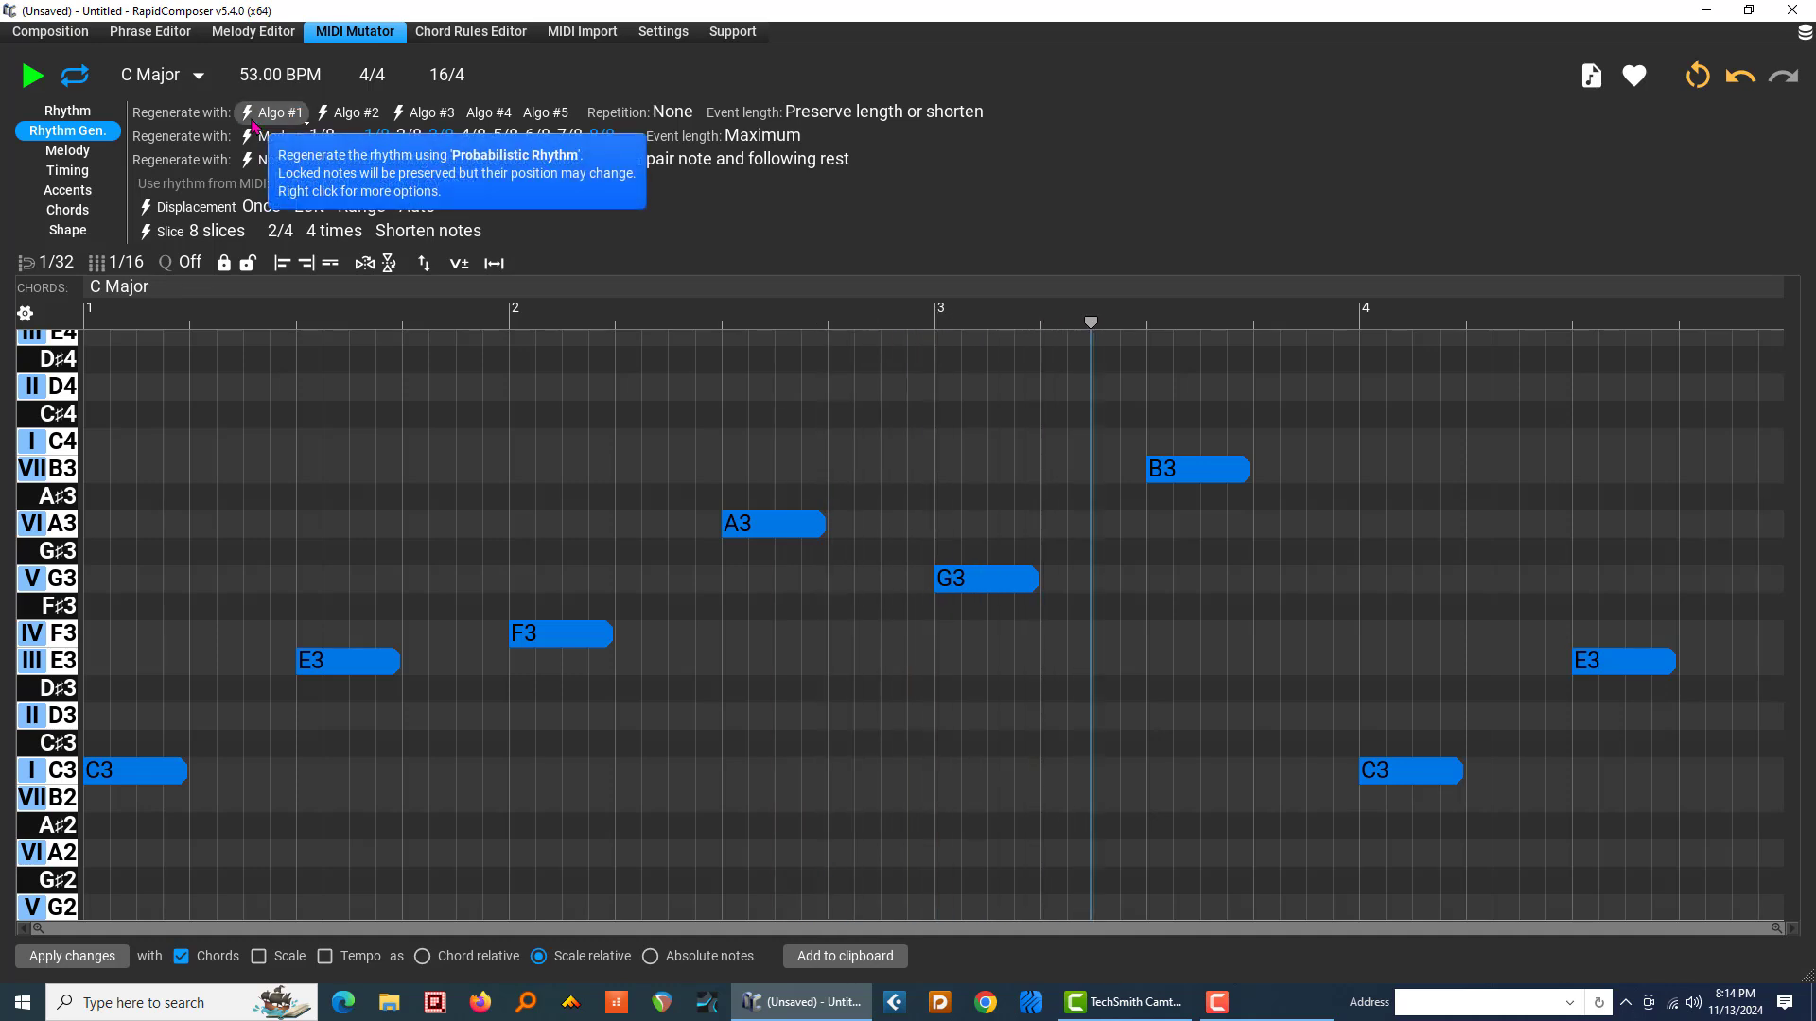
left_click(253, 123)
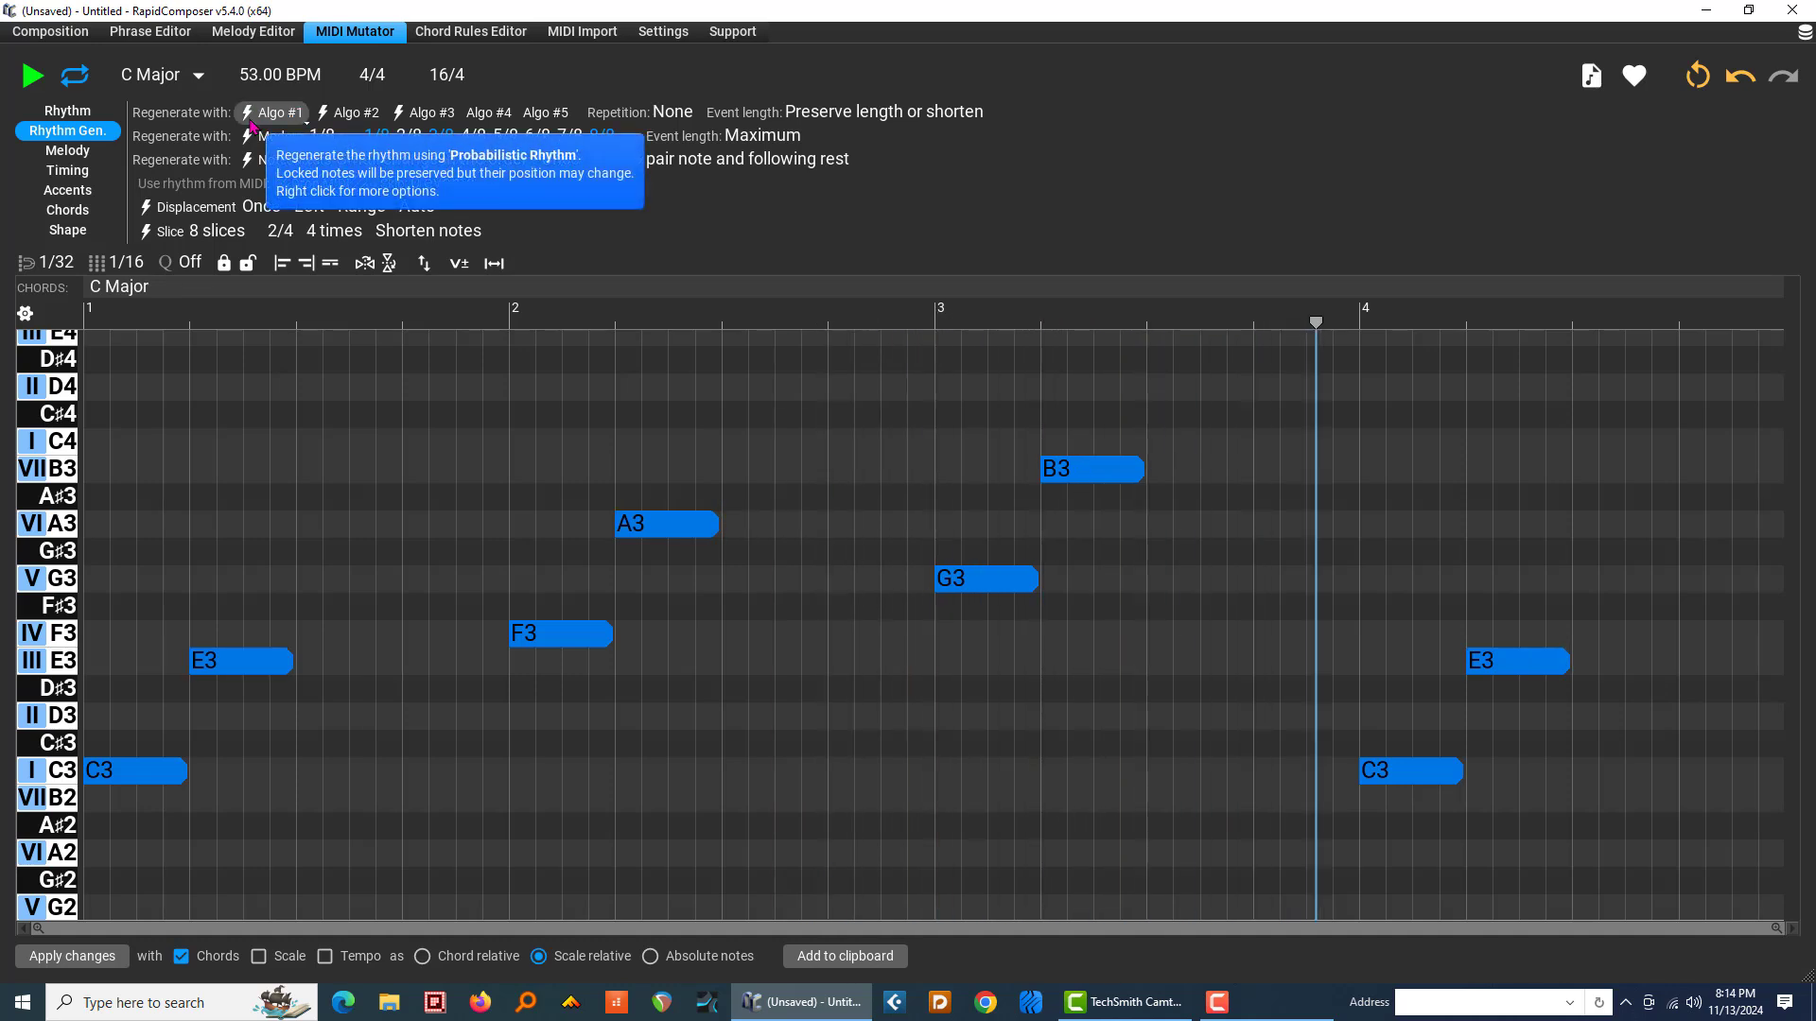
left_click(47, 85)
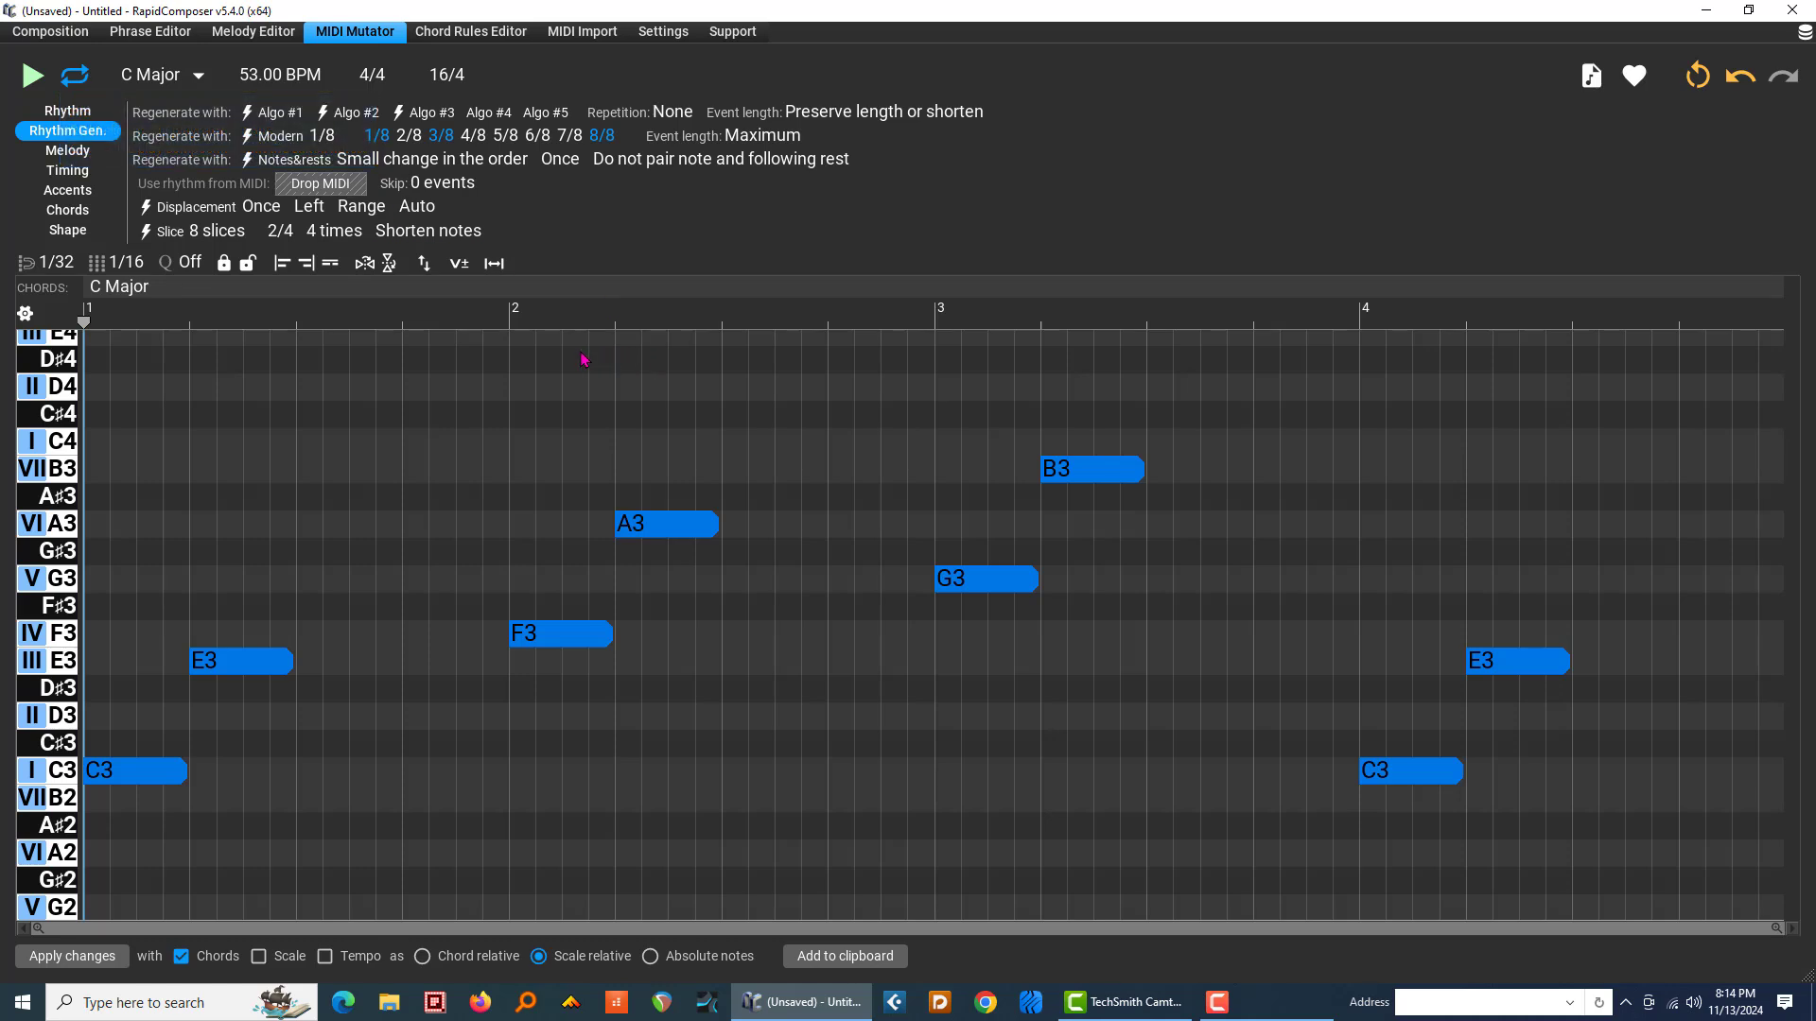
Step: Examine the Arpeggiator phrase's rhythm properties in the composition, and close the phrase inspector
left_click(51, 33)
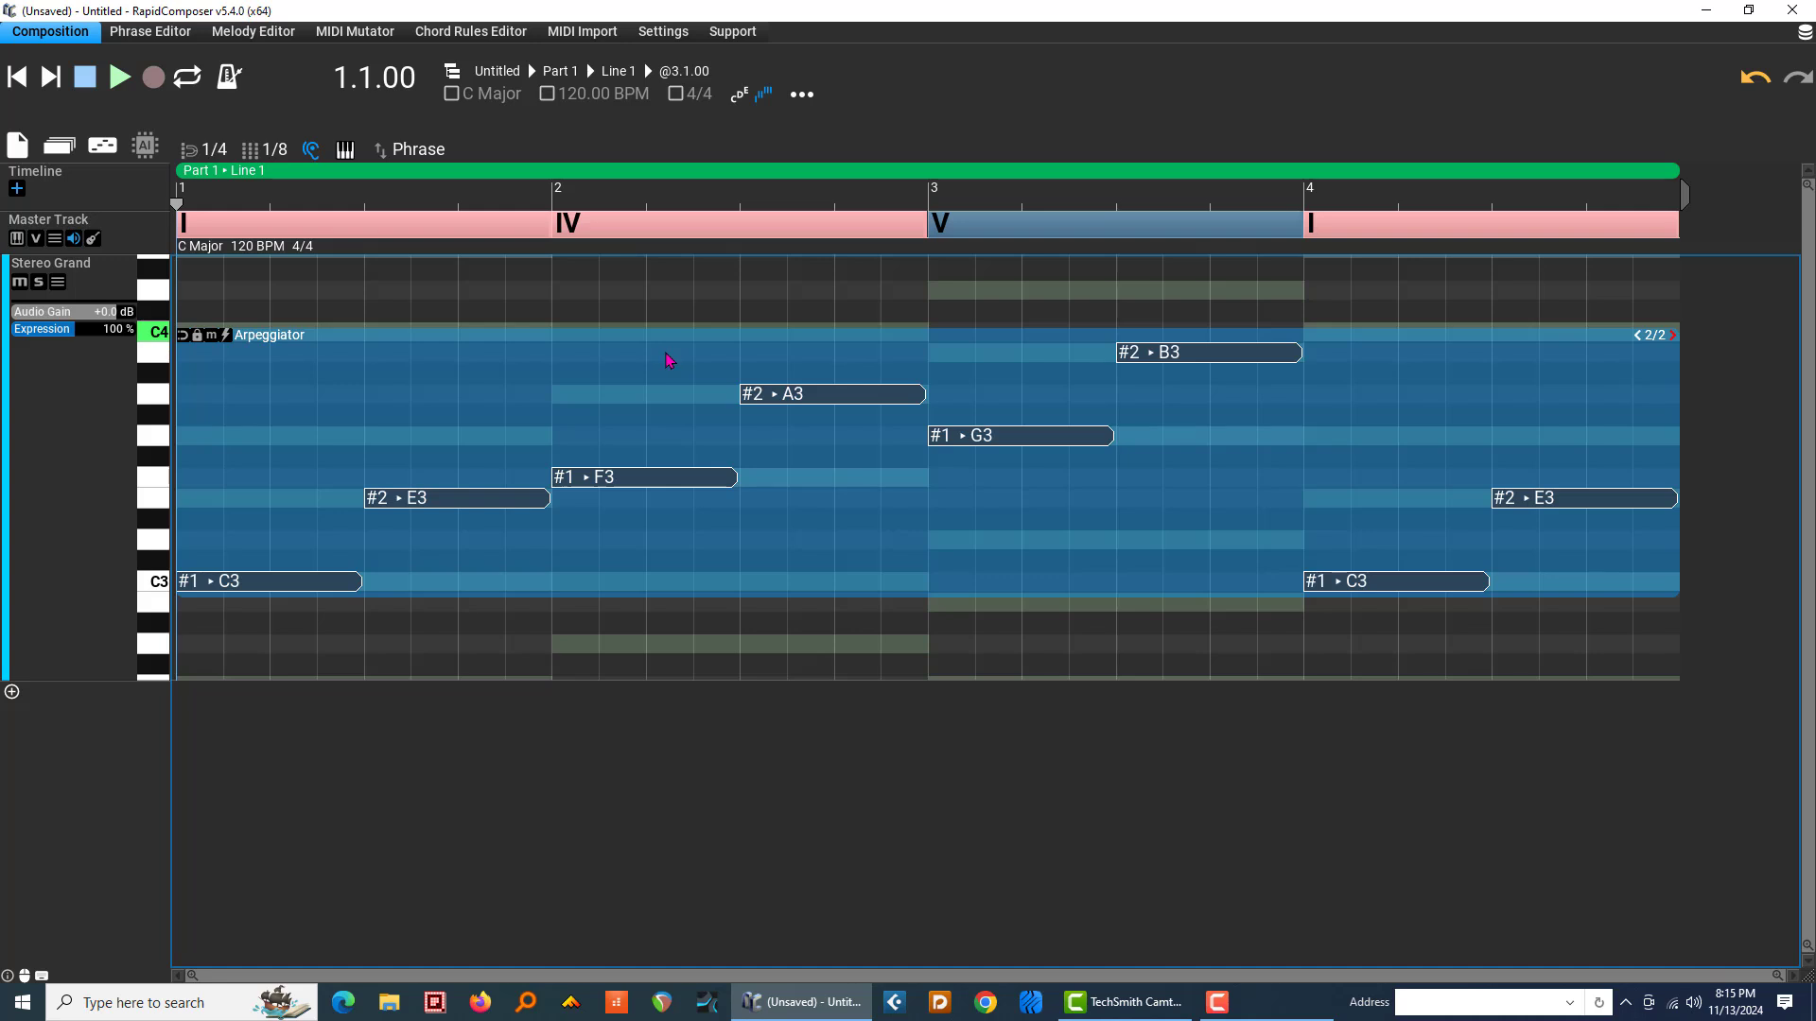
right_click(668, 360)
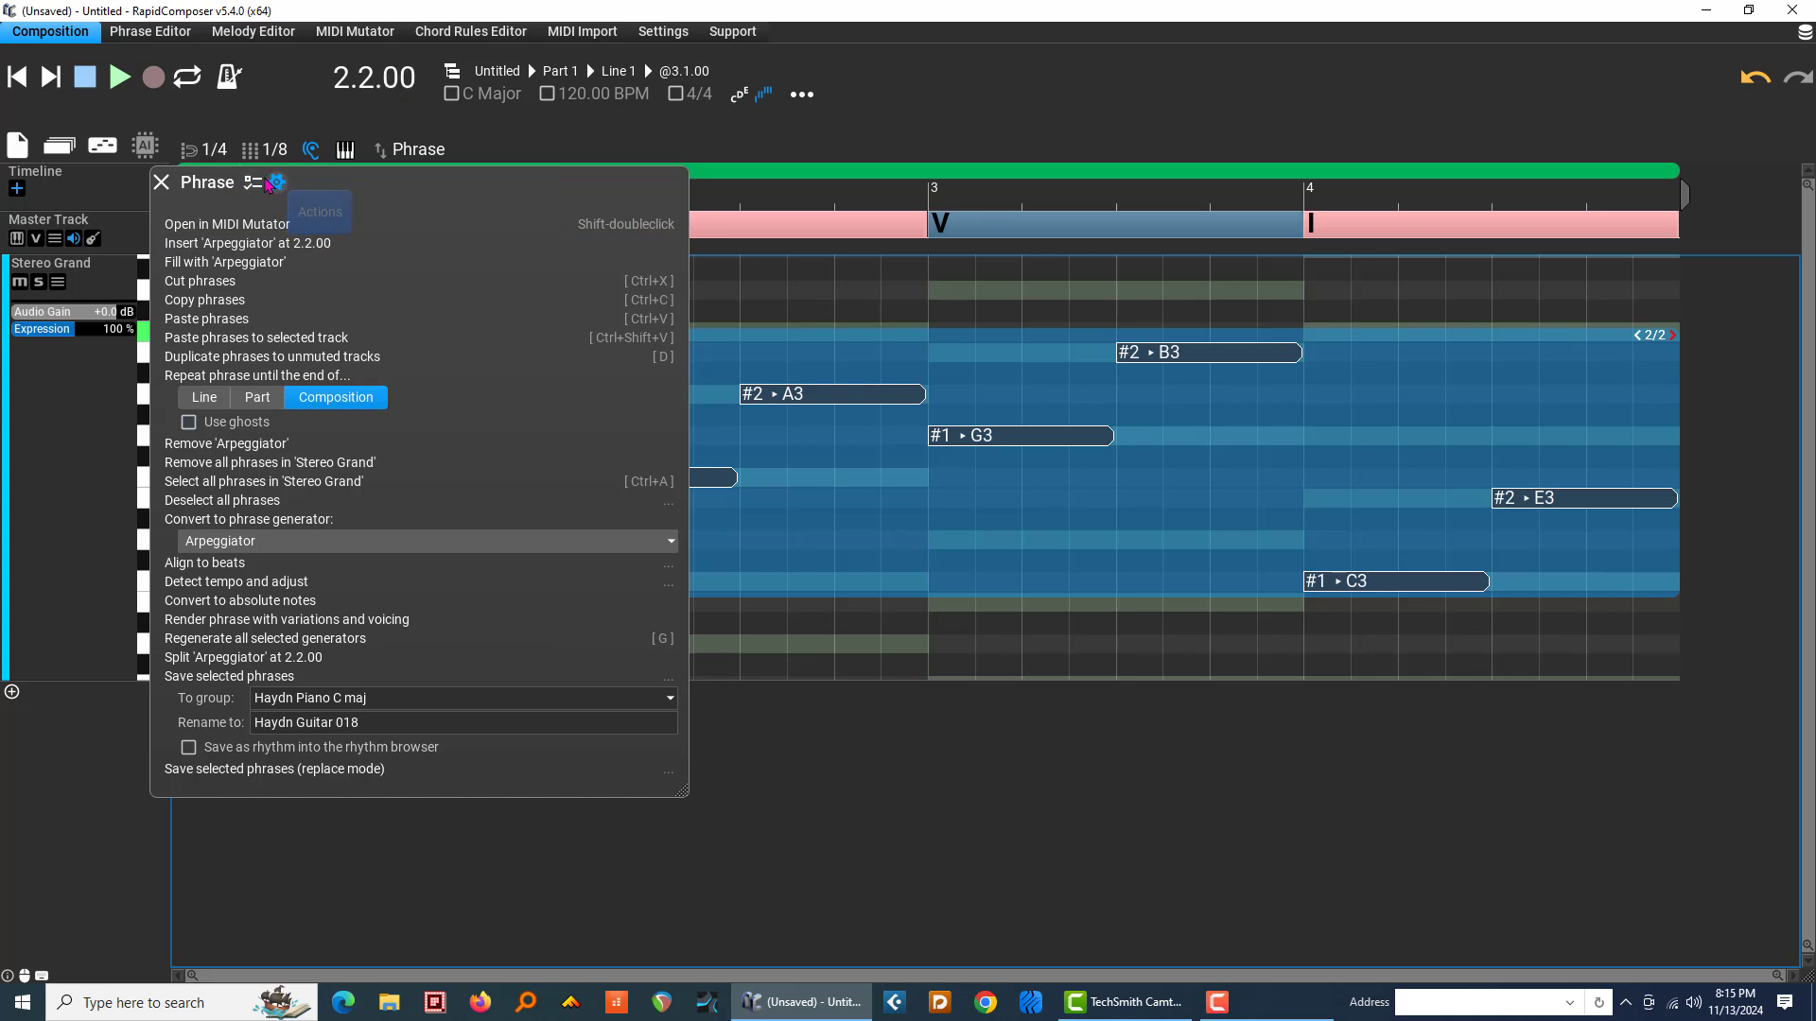
left_click(254, 185)
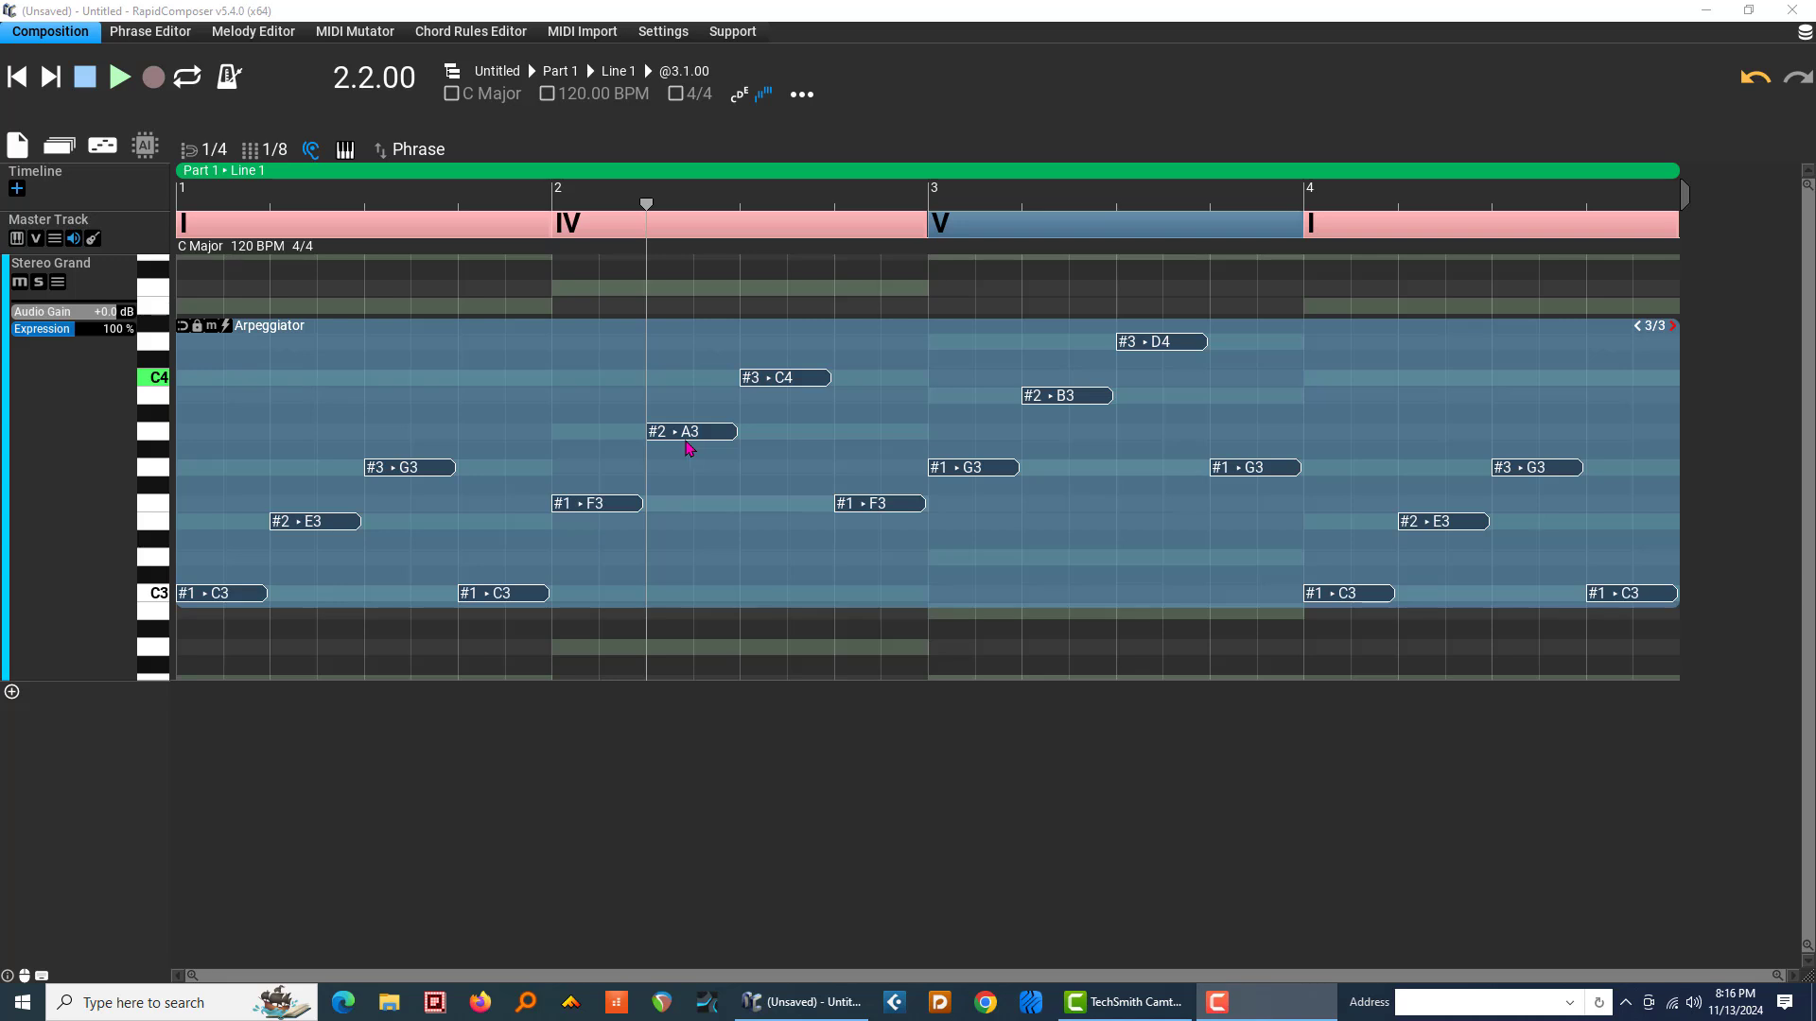
double_click(577, 360)
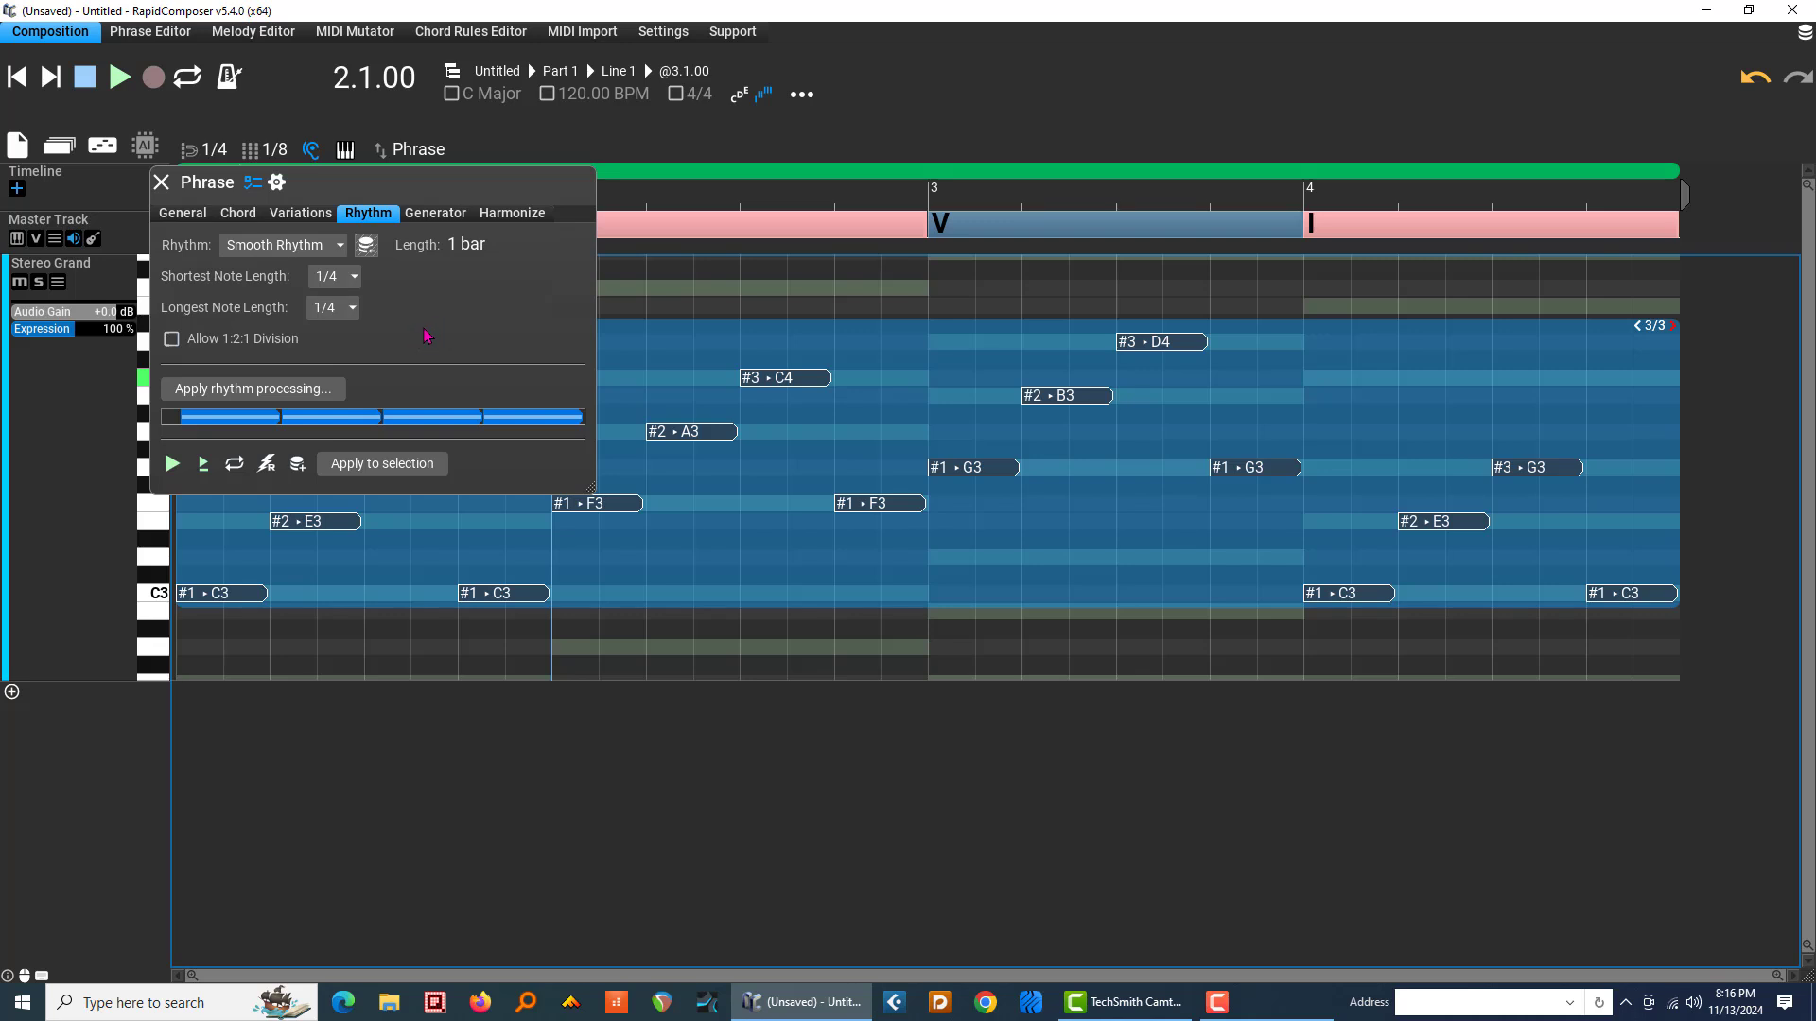
left_click_drag(392, 184, 652, 220)
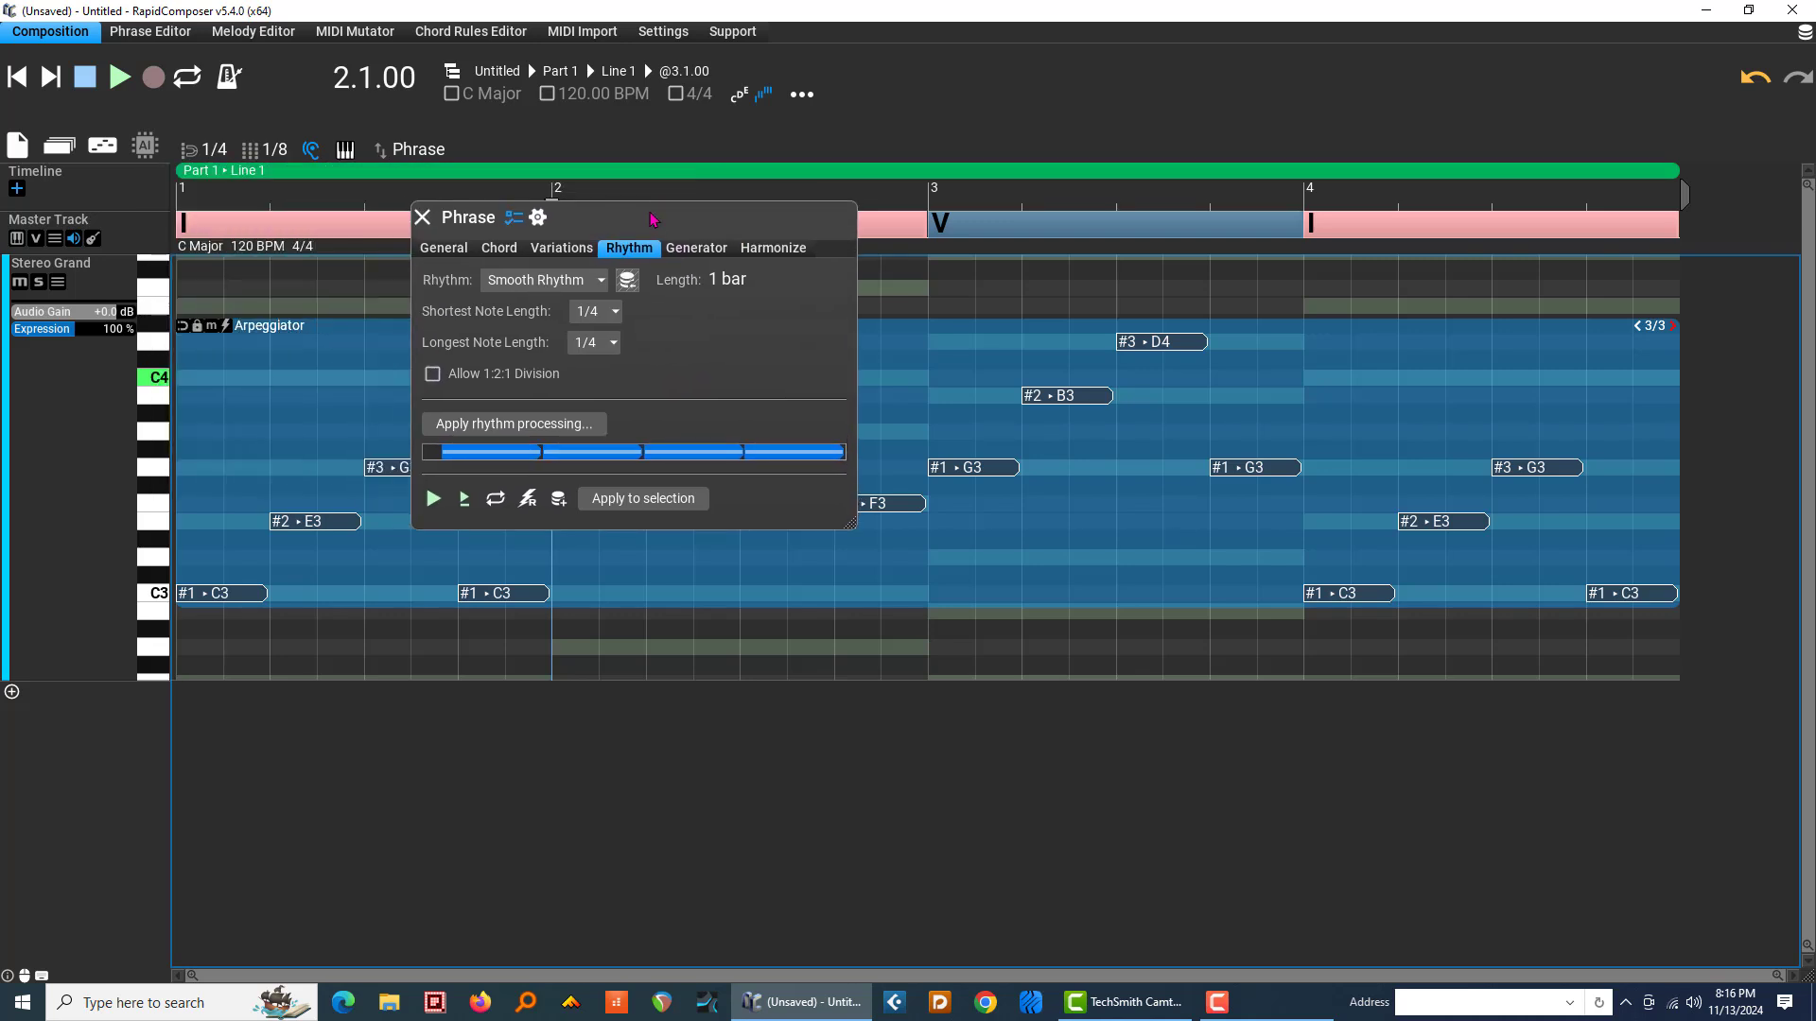
left_click(423, 217)
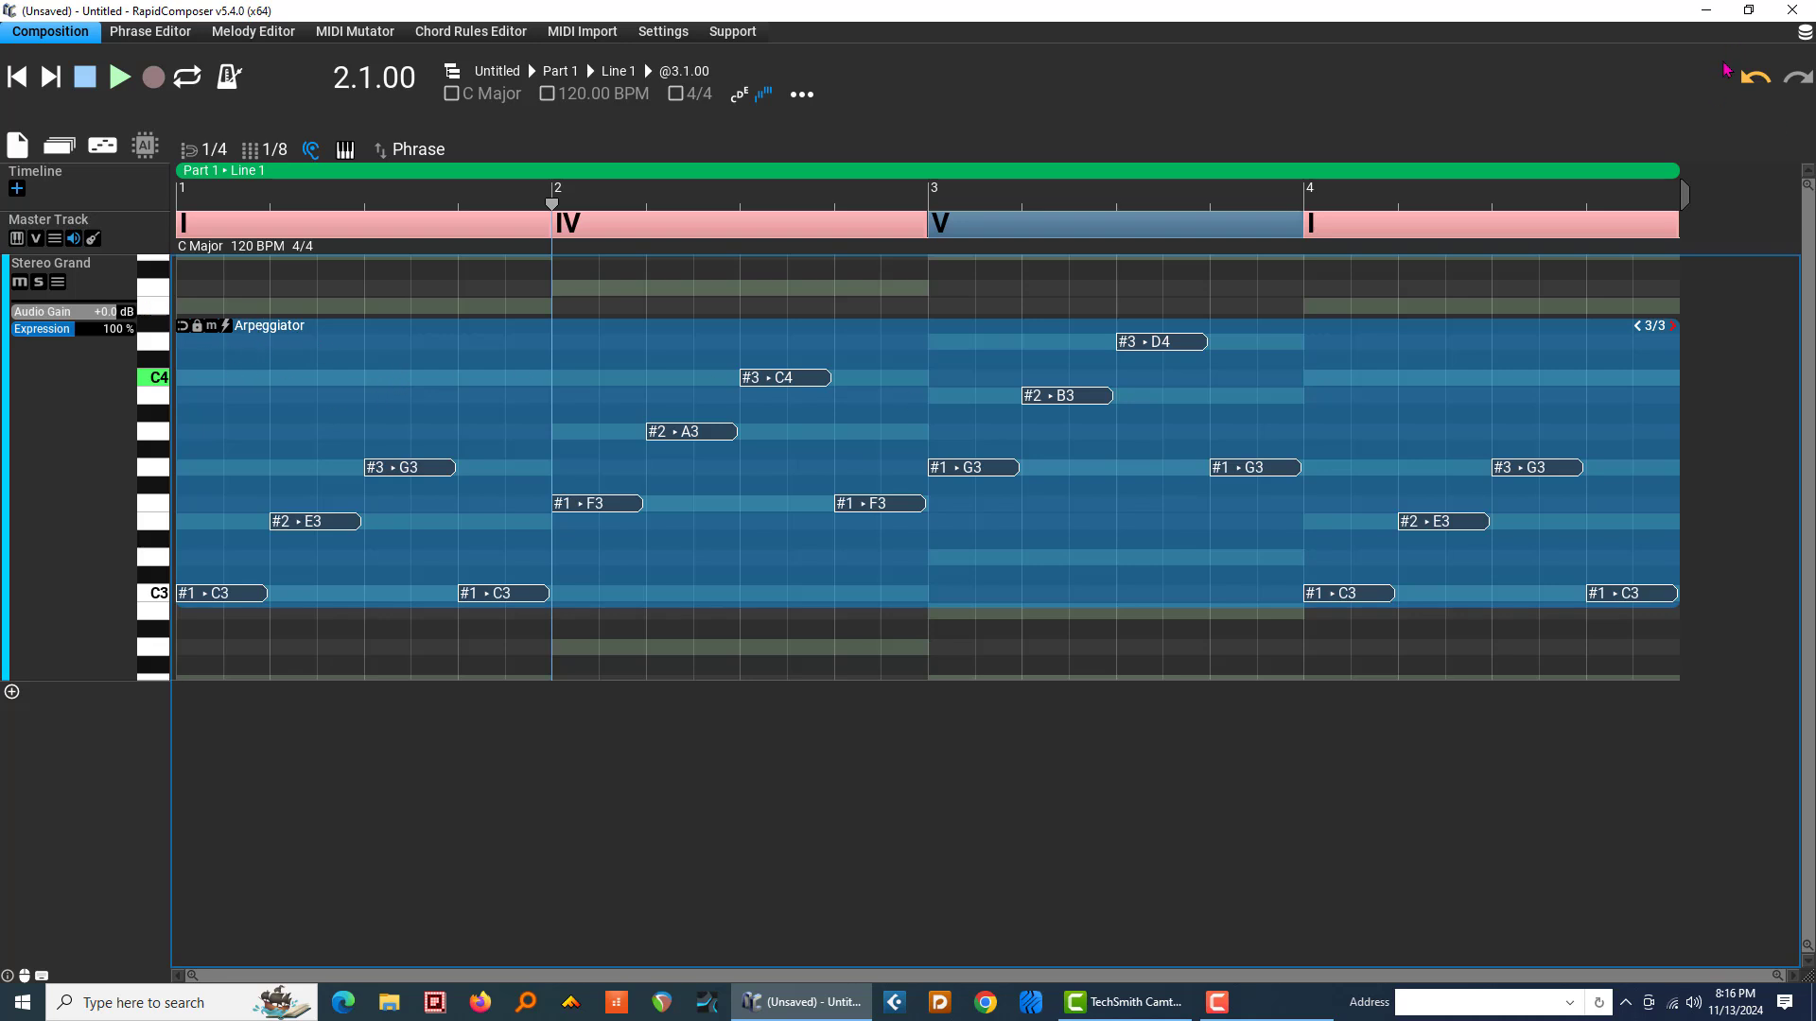
Step: Examine the Arpeggiator phrase's generator and rhythm properties, and close the phrase inspector
left_click(1803, 32)
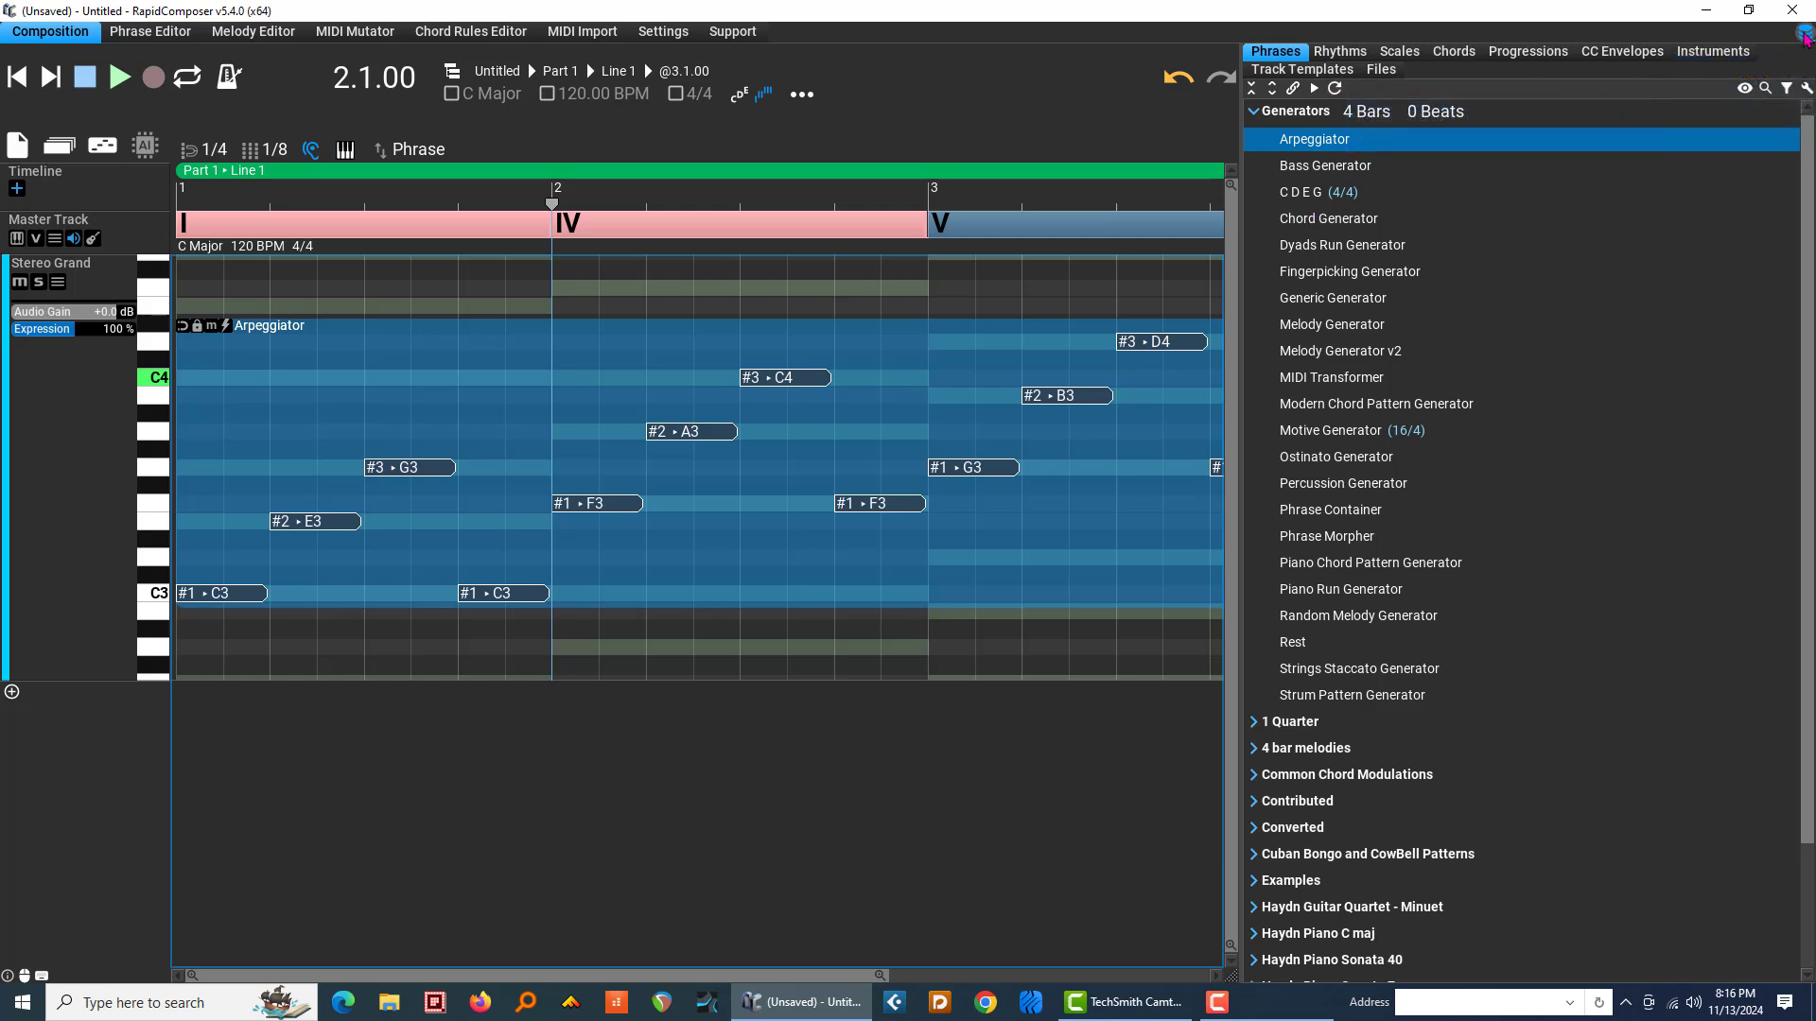
left_click(1804, 32)
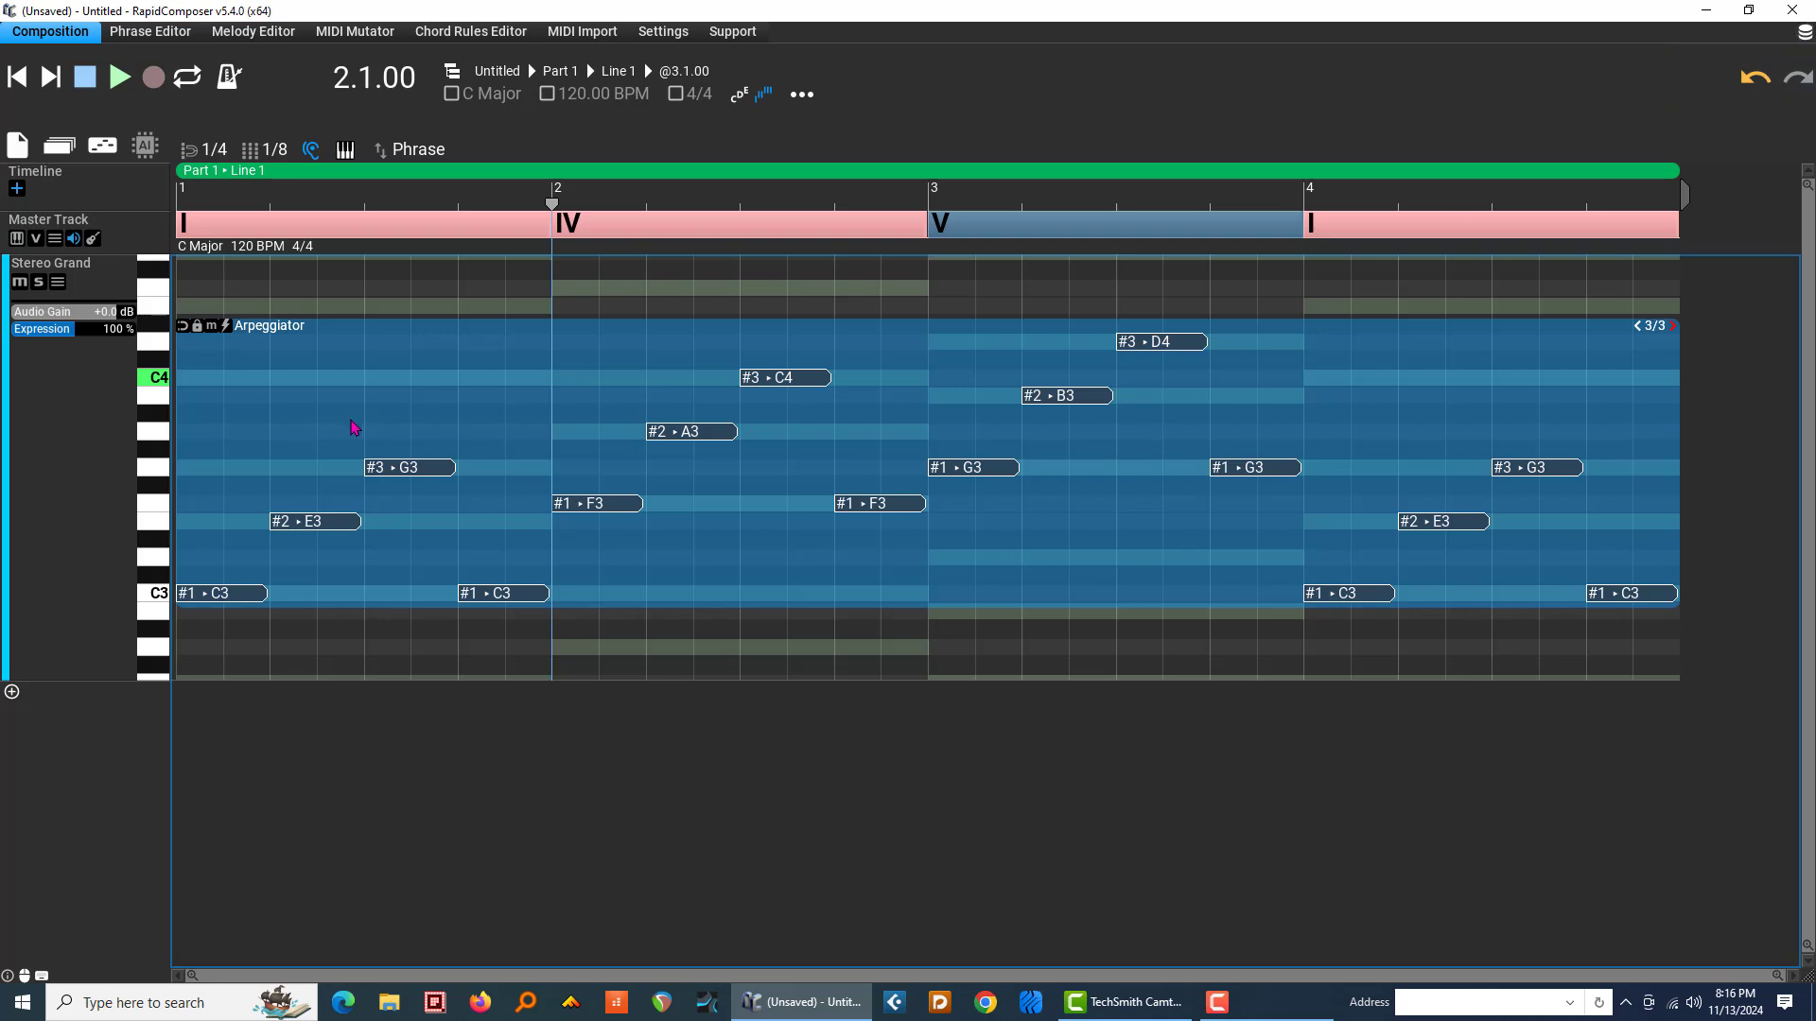
double_click(414, 363)
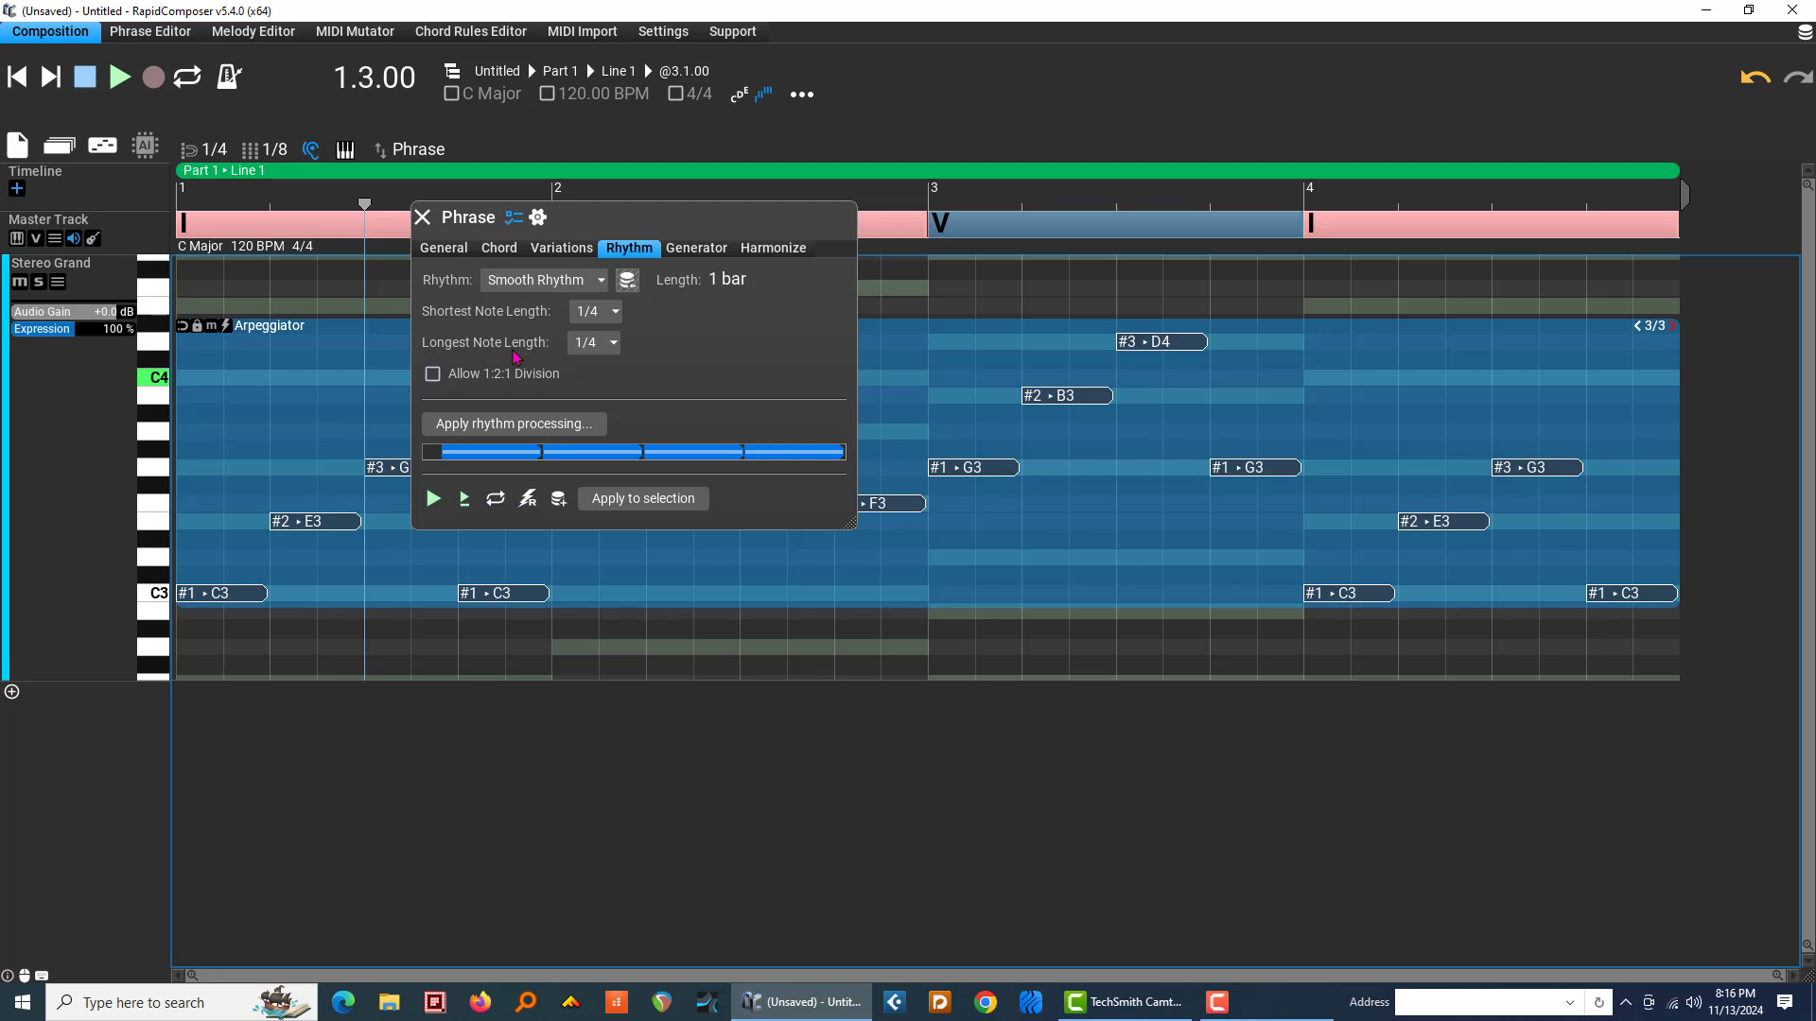
left_click(695, 248)
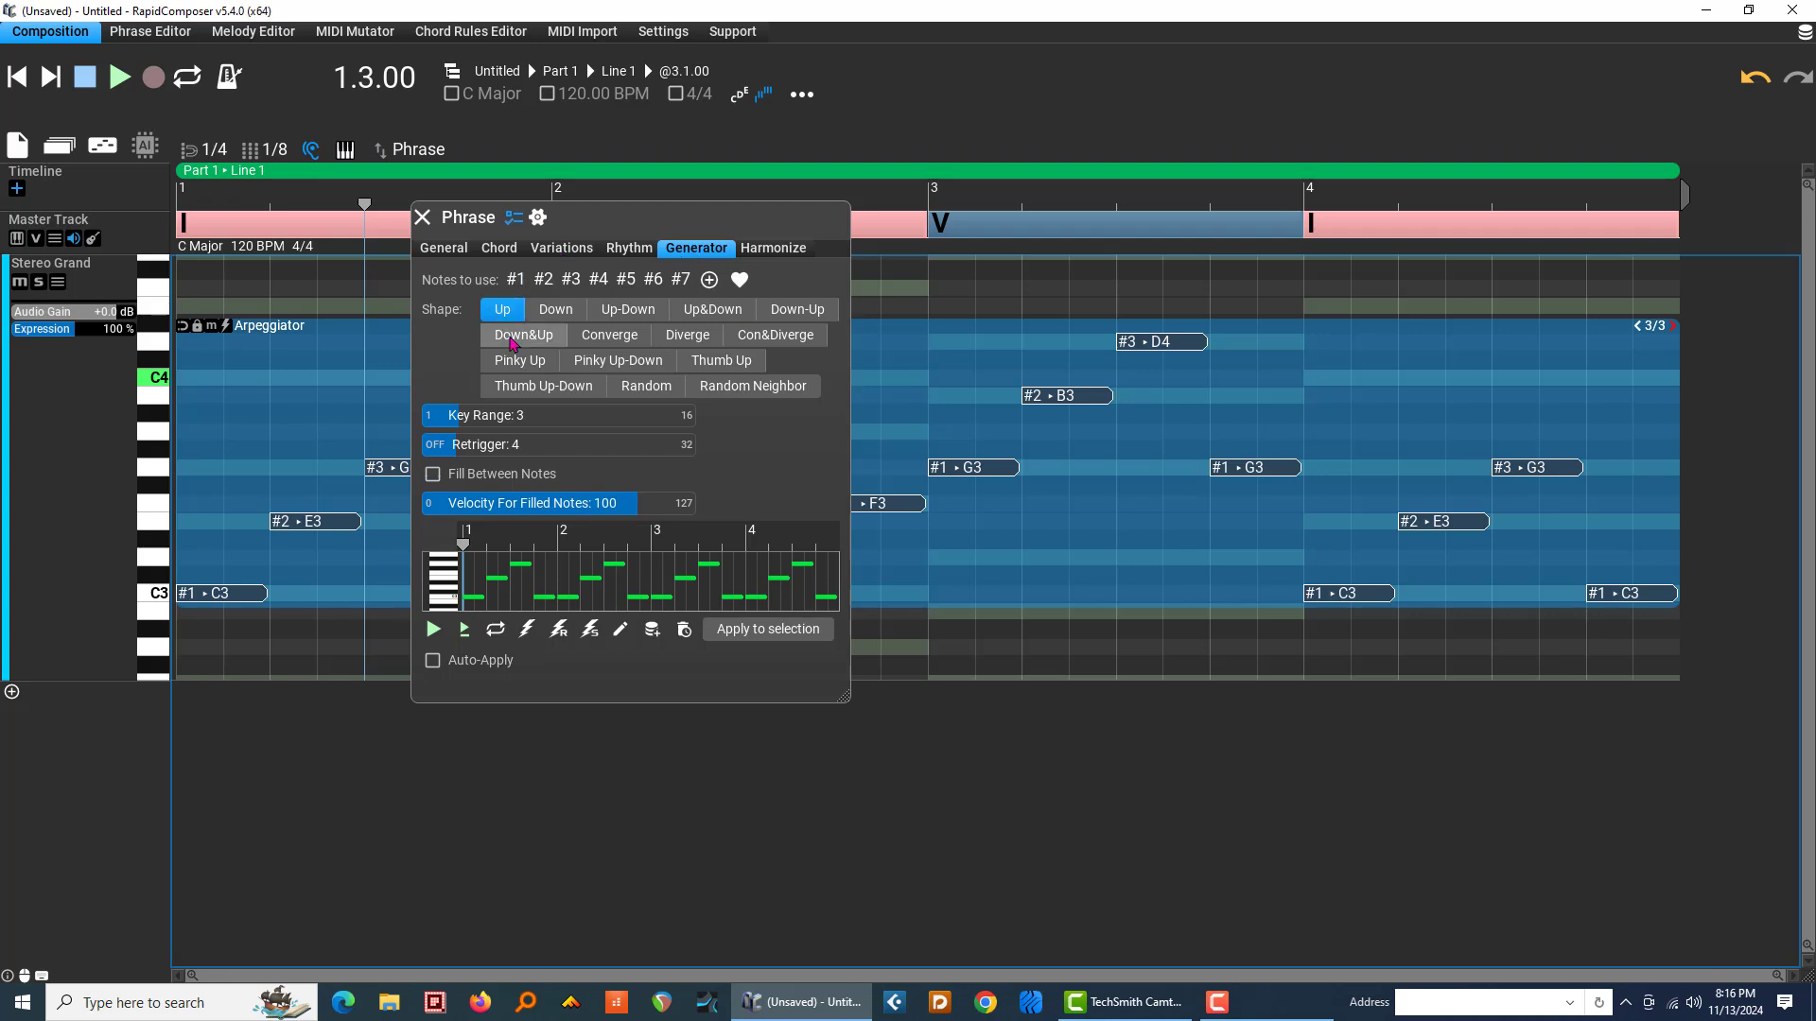
left_click(626, 254)
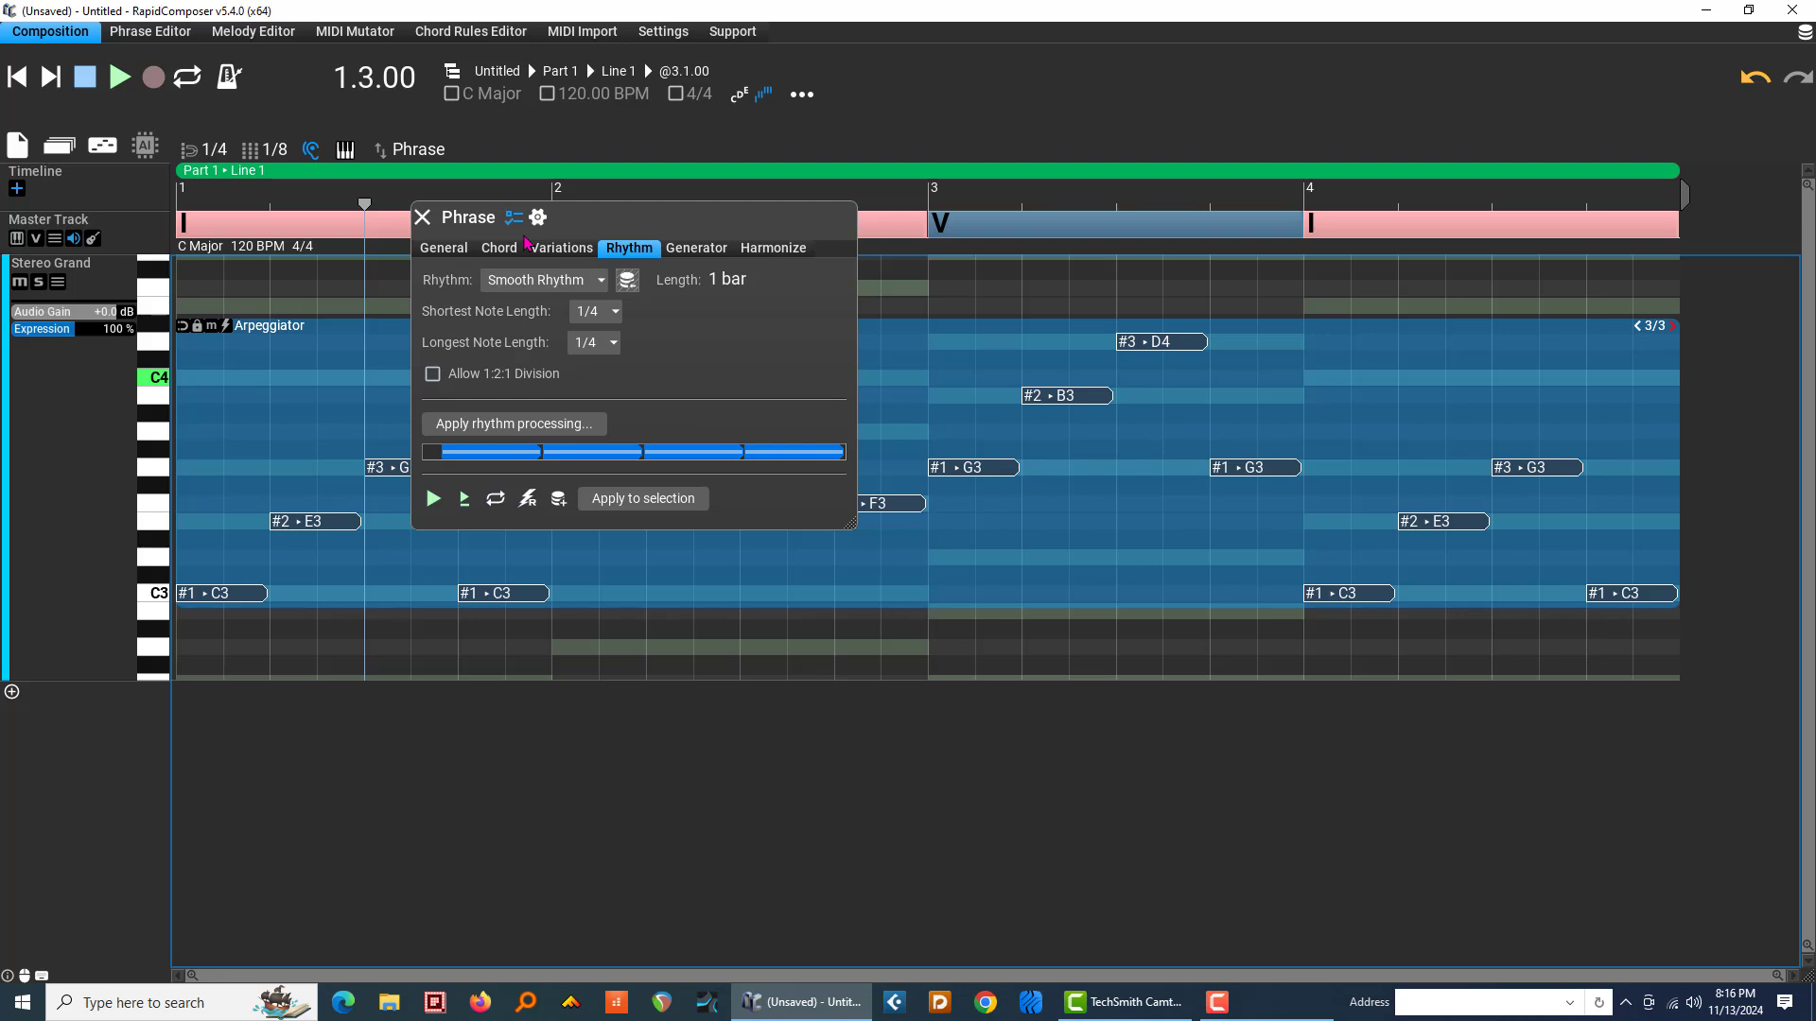
left_click(422, 218)
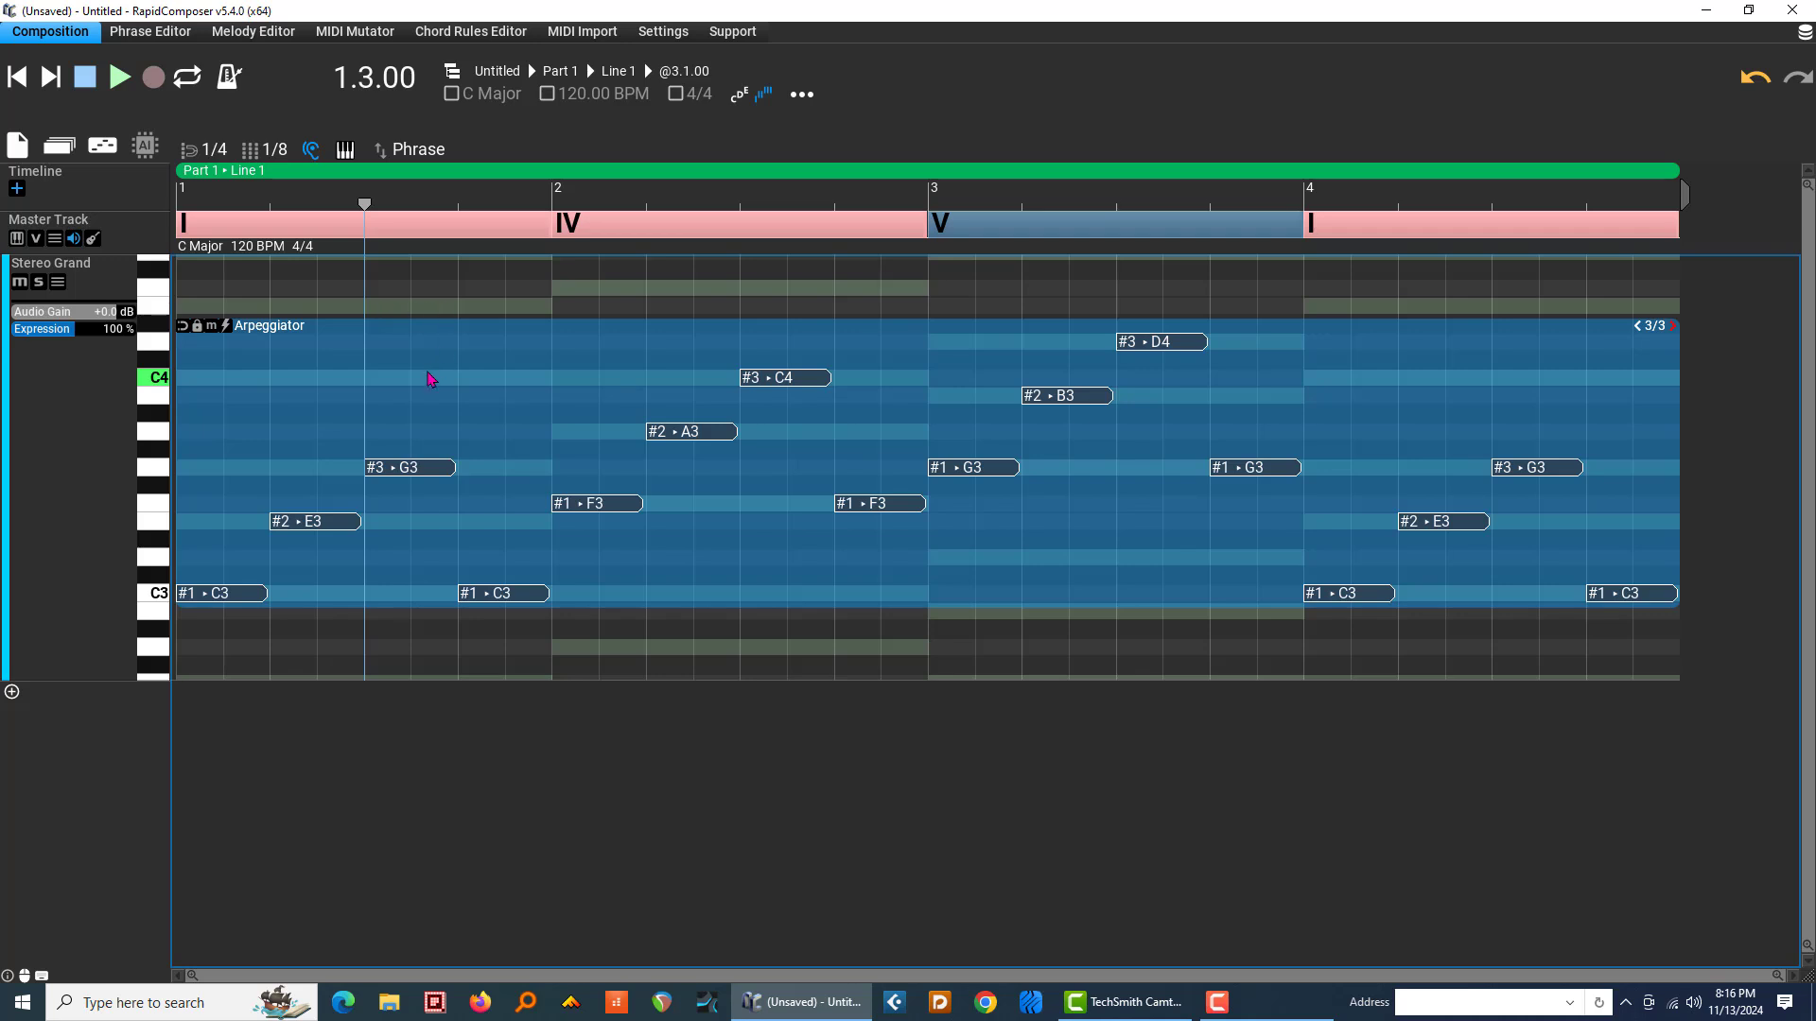
Step: Load the Arpeggiator phrase into the MIDI Mutator and regenerate its rhythm with Algo #1 four times, listening to the variations in looped playback
double_click(434, 374)
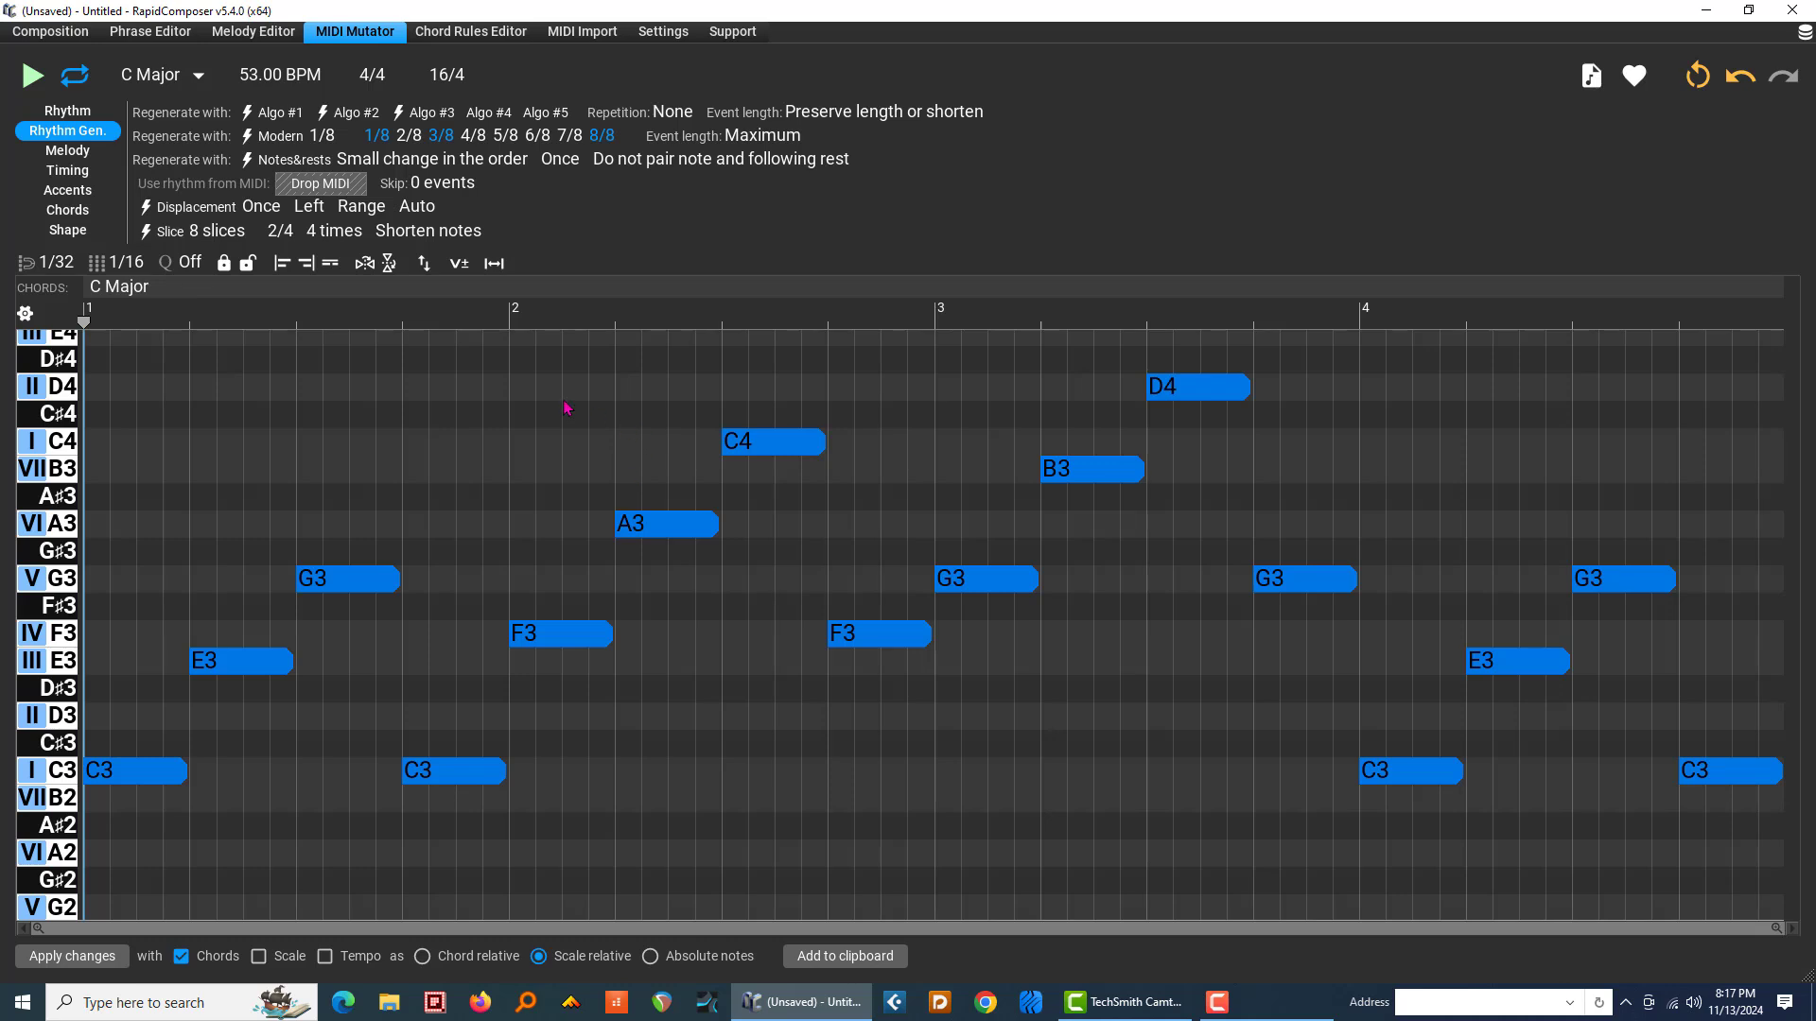
left_click(265, 114)
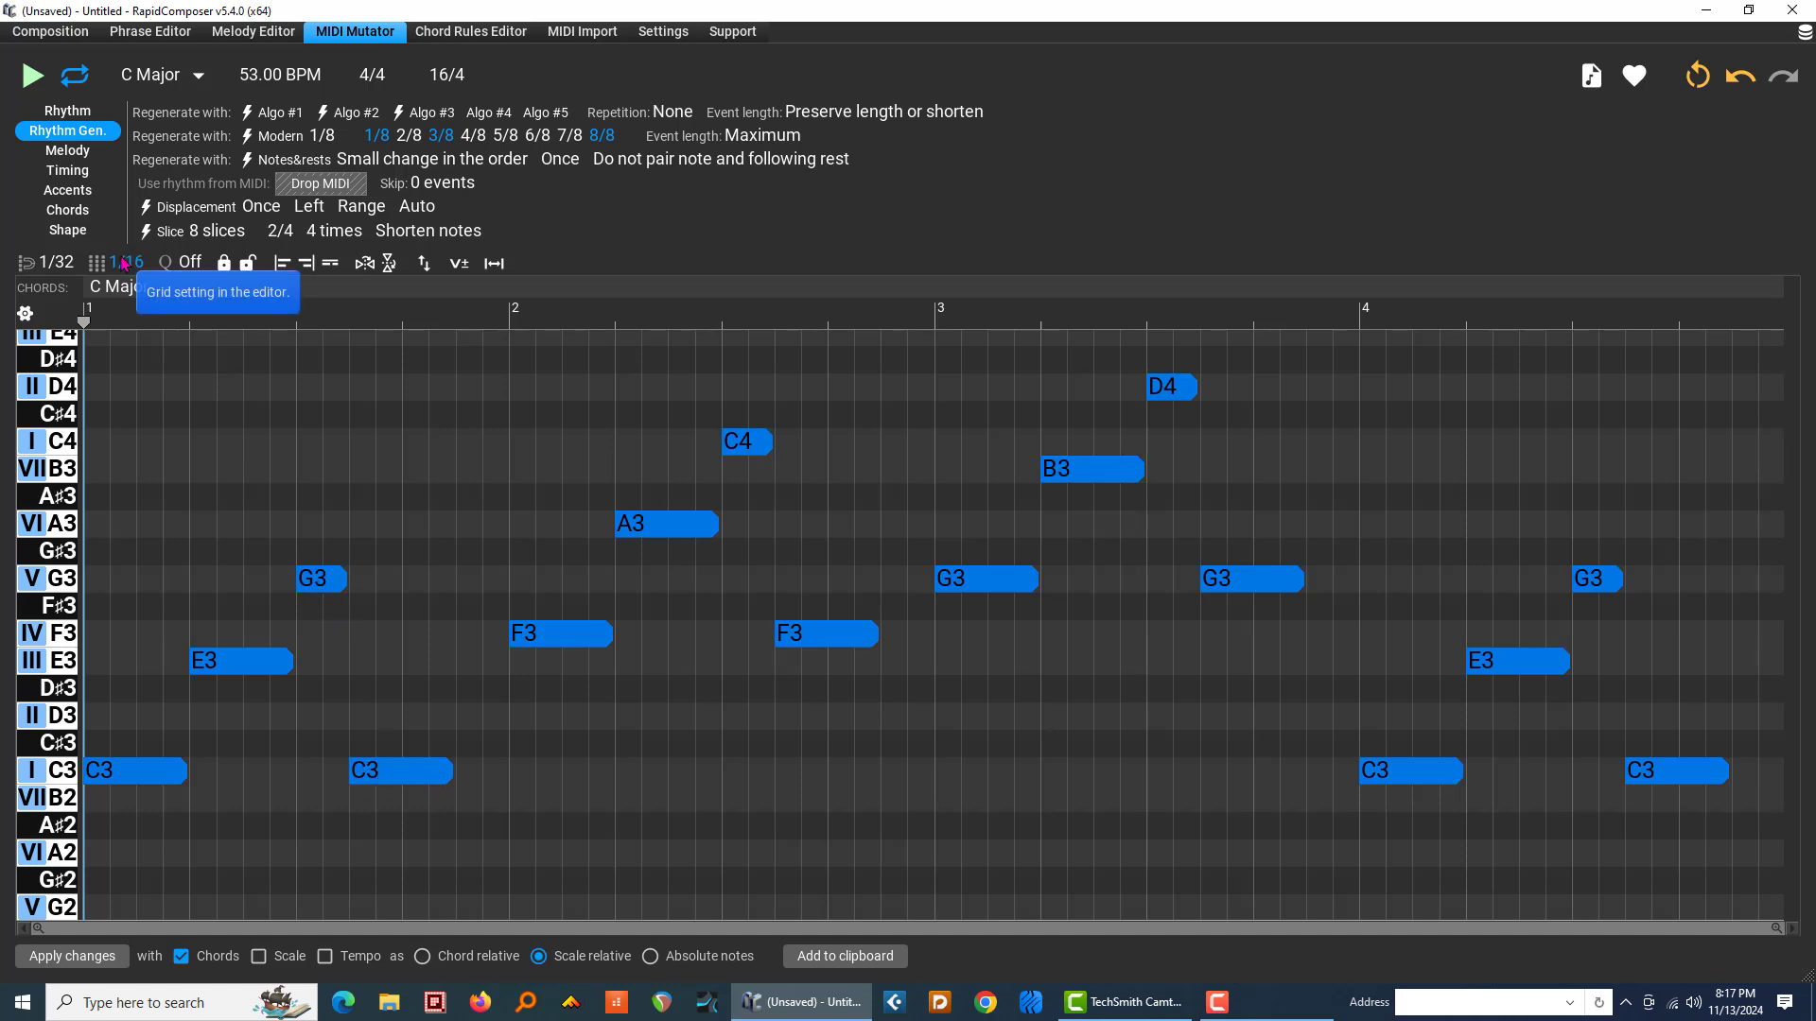
left_click(25, 75)
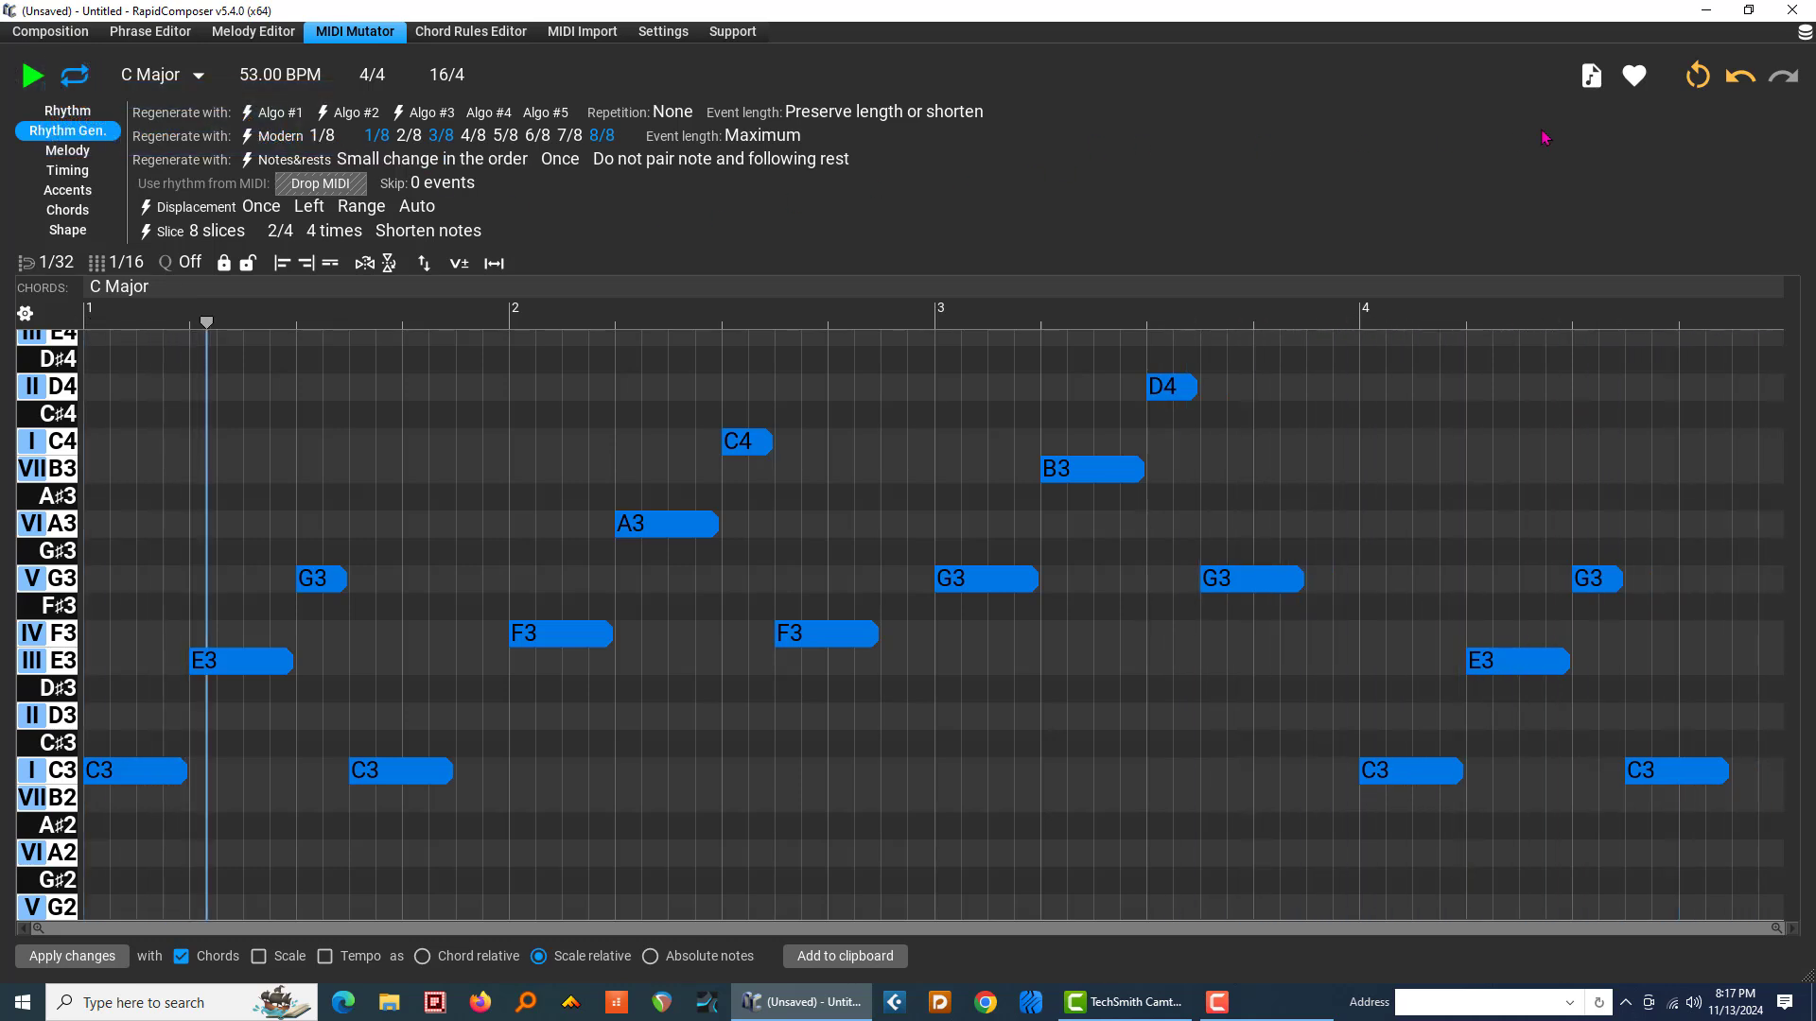
left_click(281, 114)
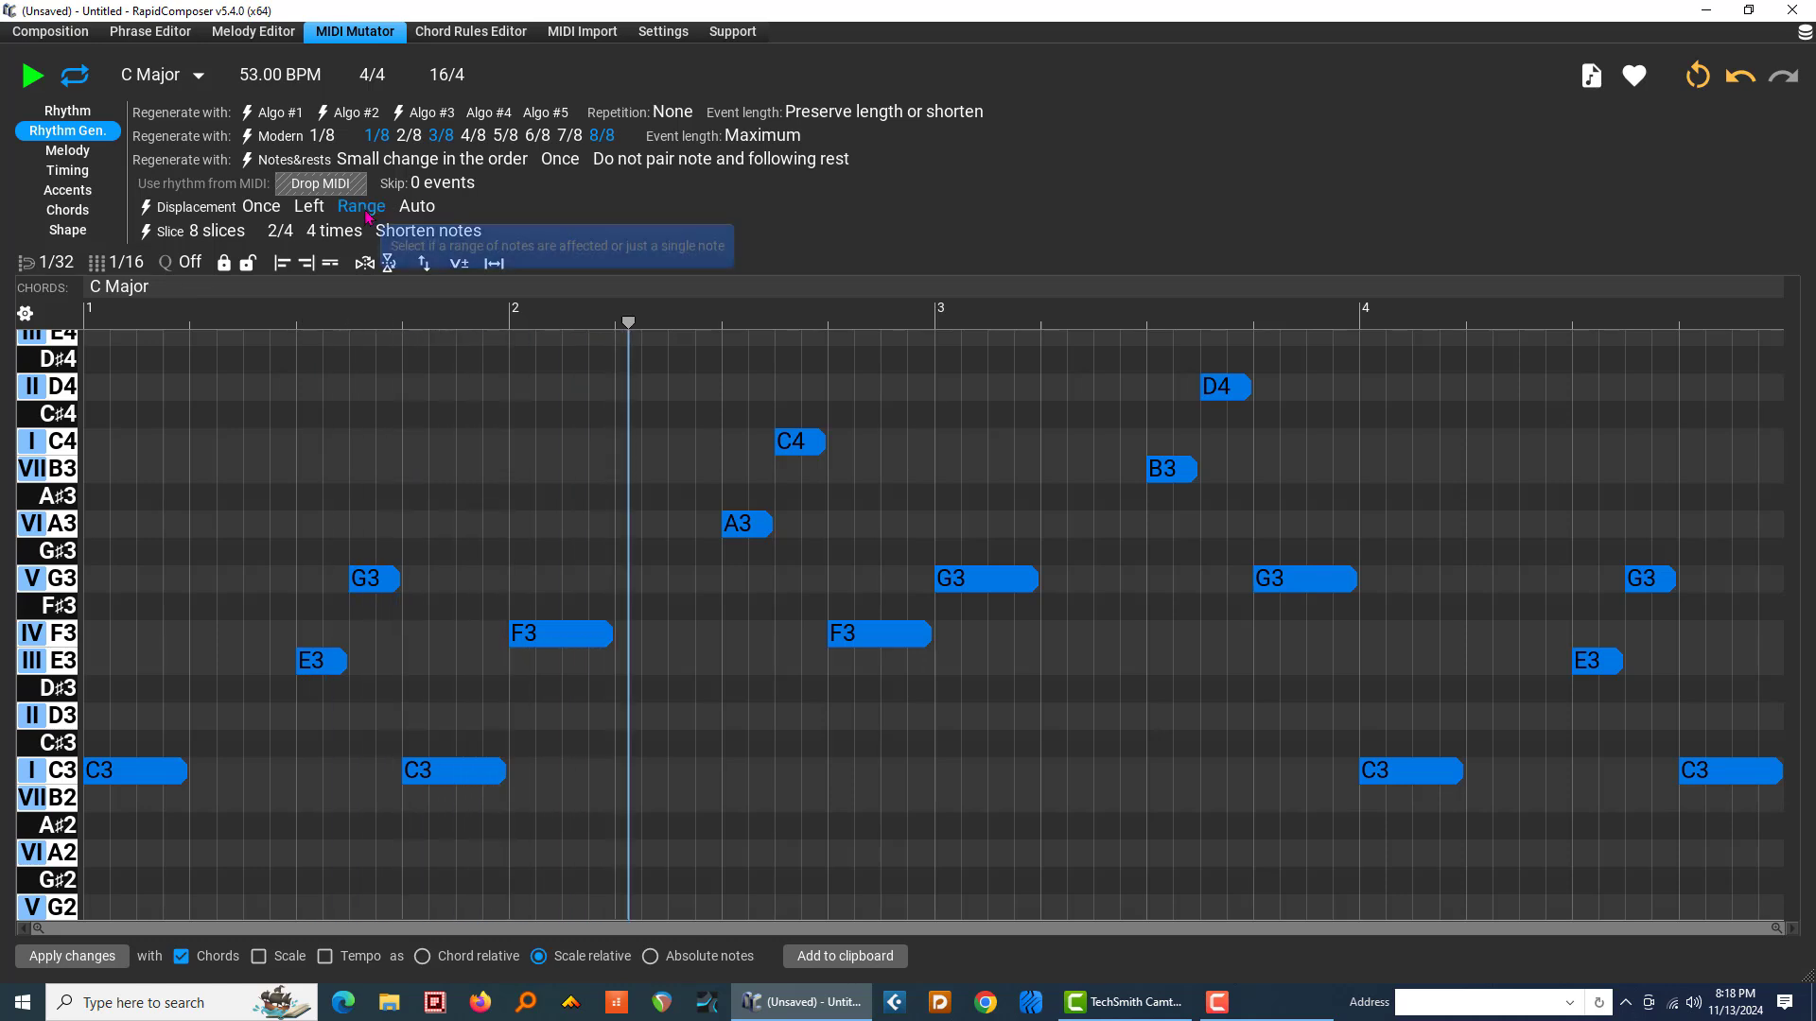
left_click(26, 75)
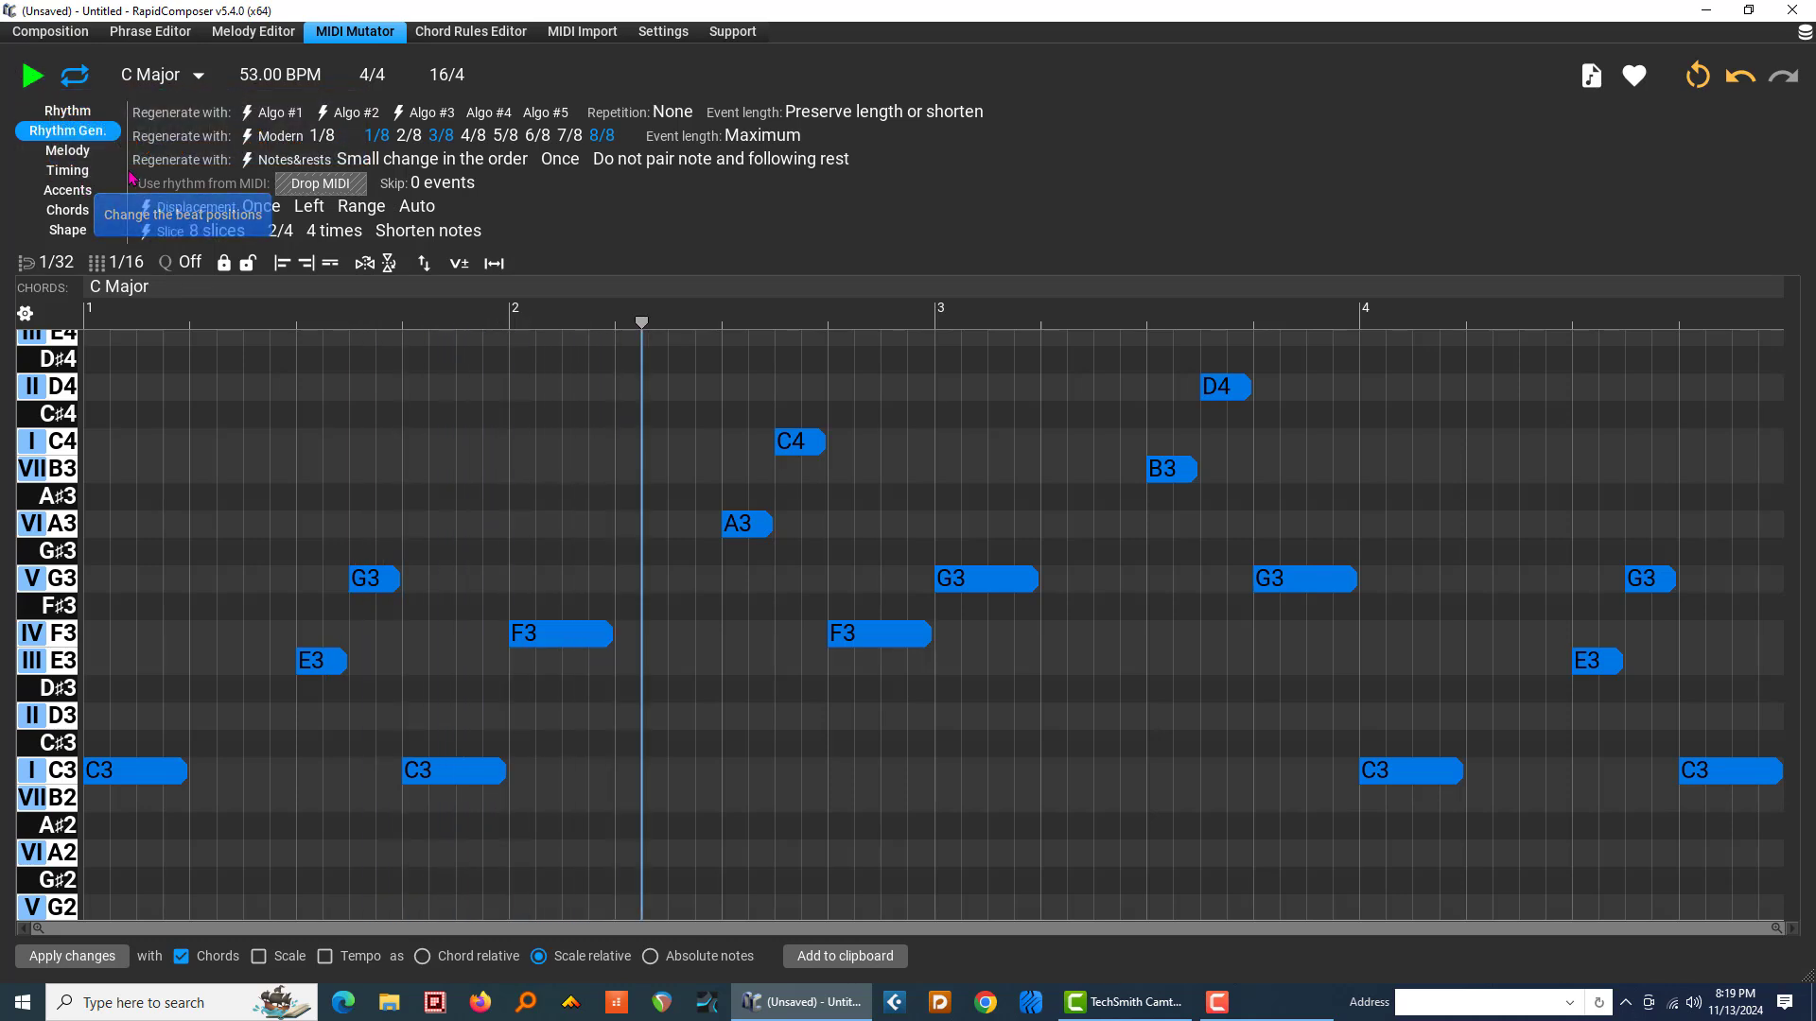
left_click(261, 116)
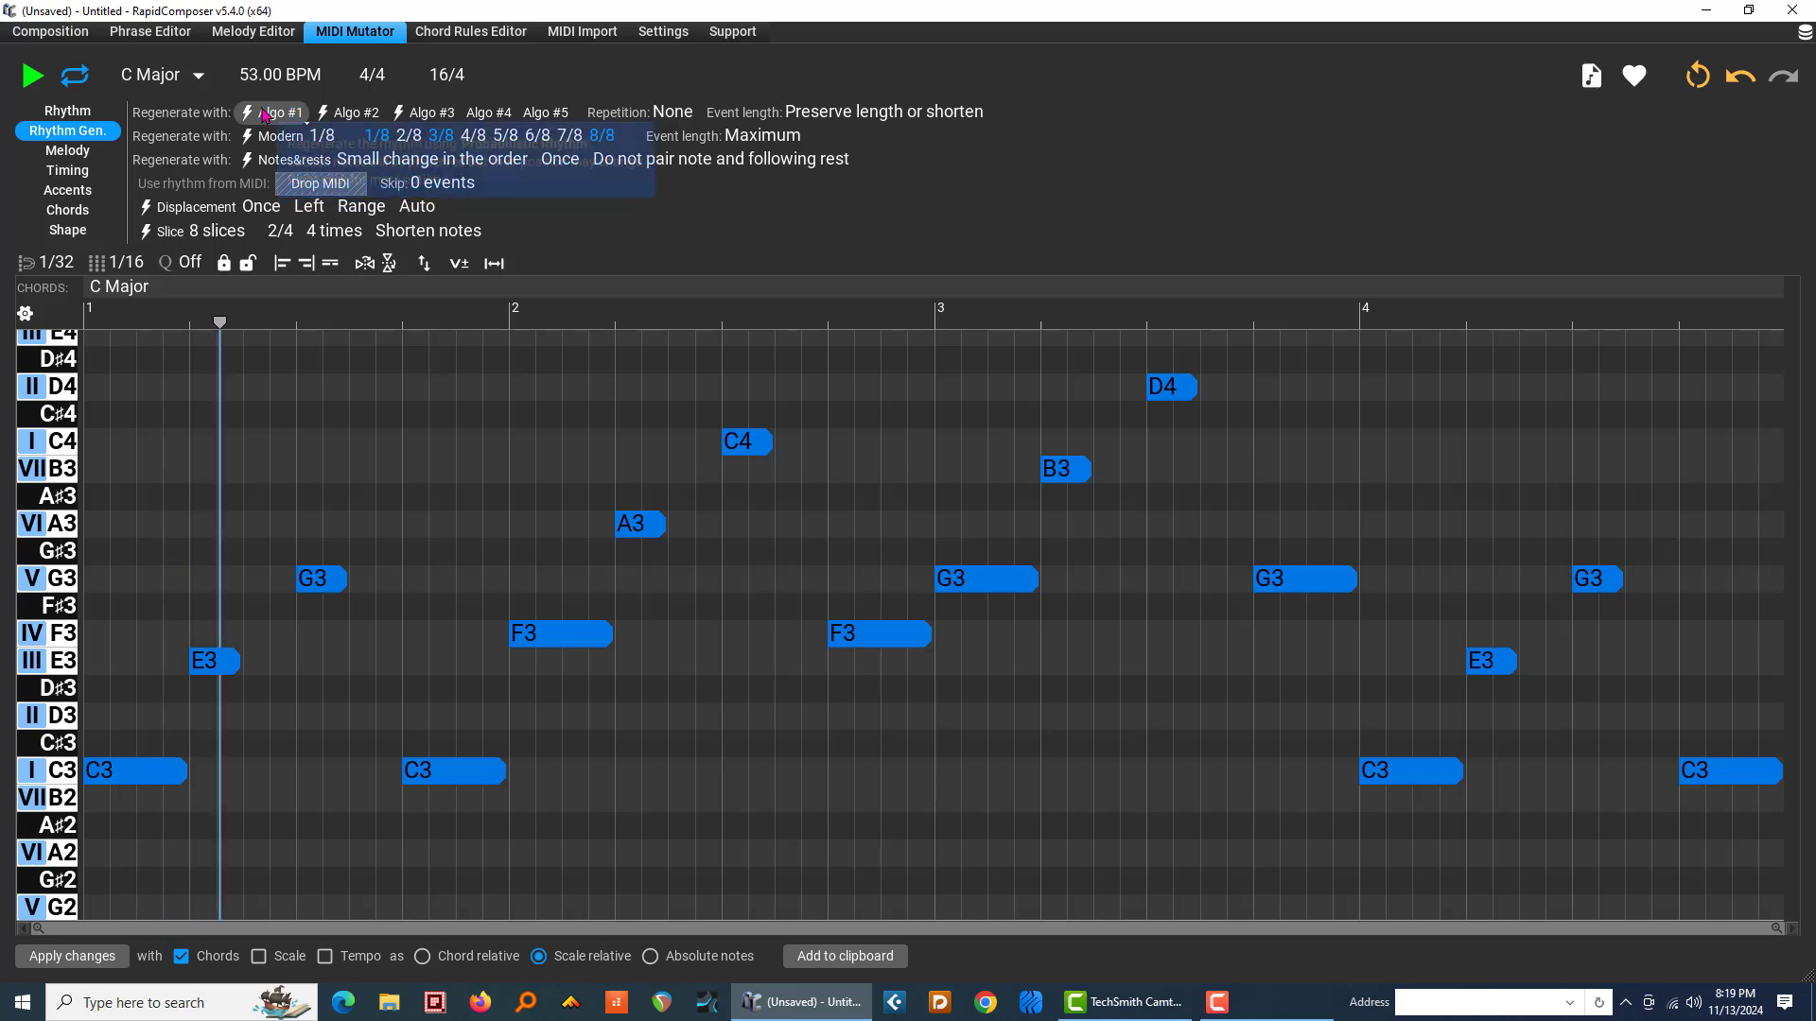
left_click(275, 122)
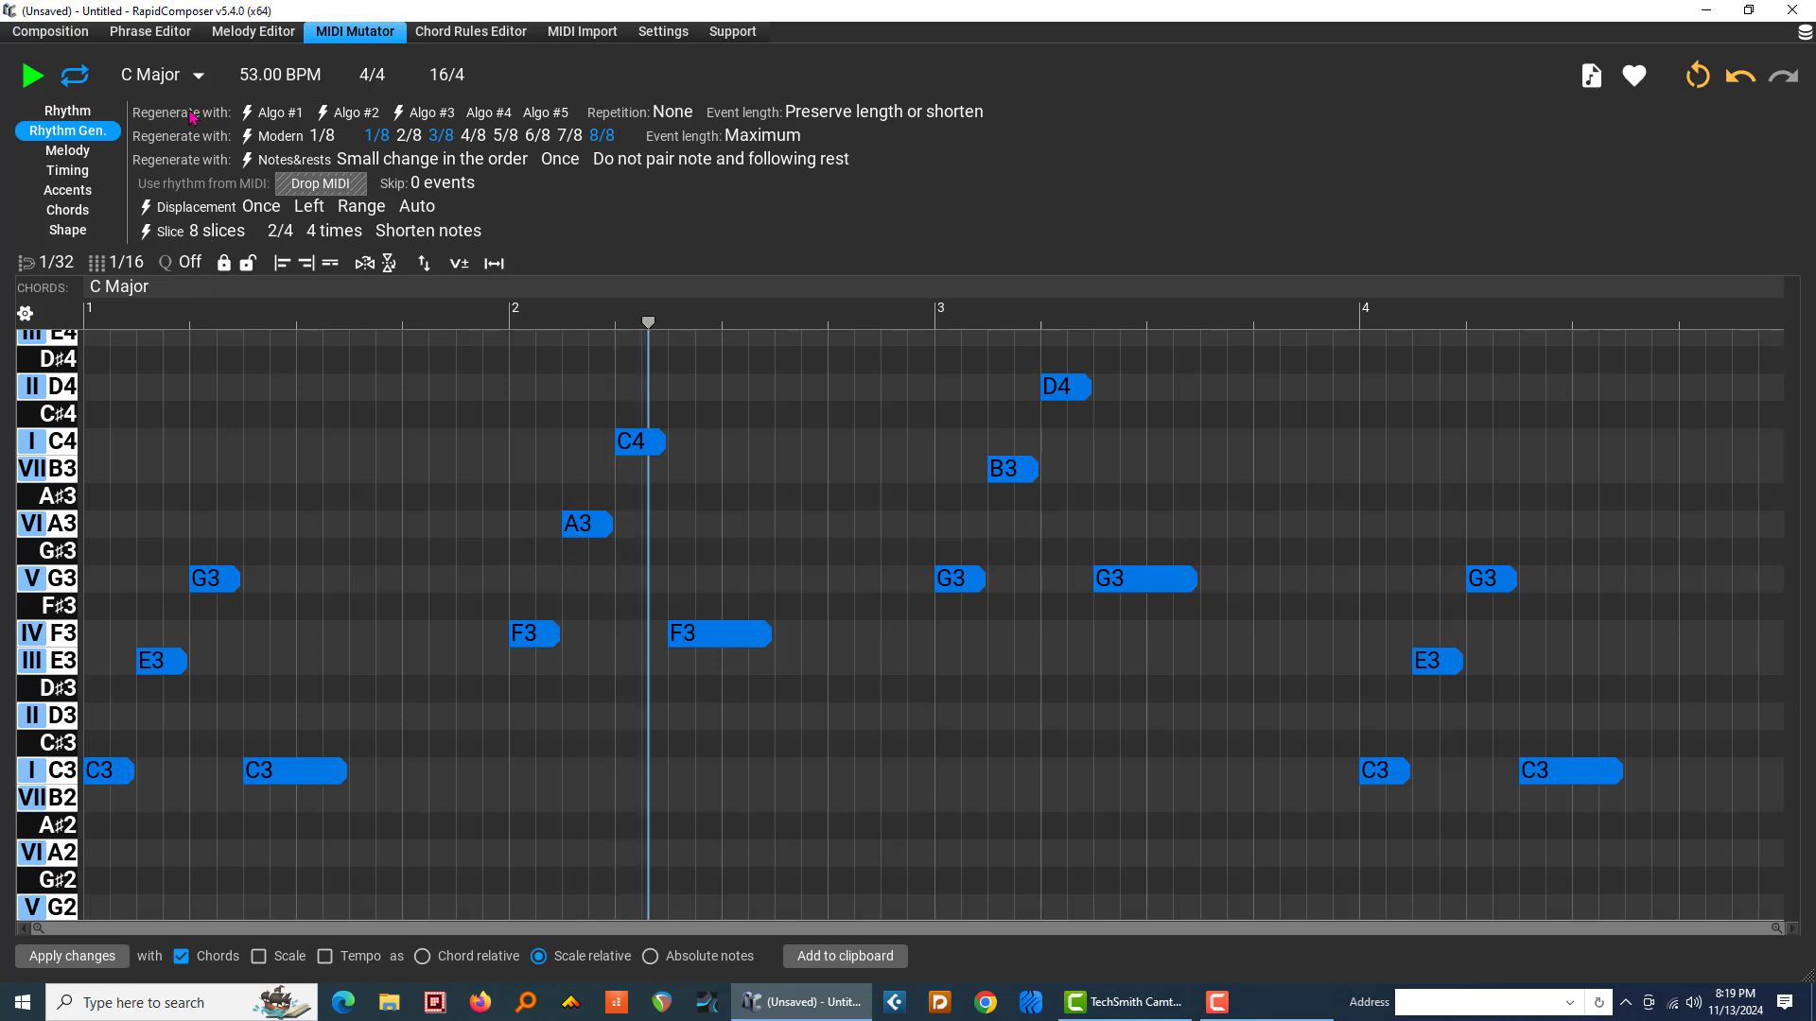
Step: Raise the Probabilistic Rhythm randomness to 100 % and regenerate the rhythm with Algo #1 three times during playback
mouse_move(275, 115)
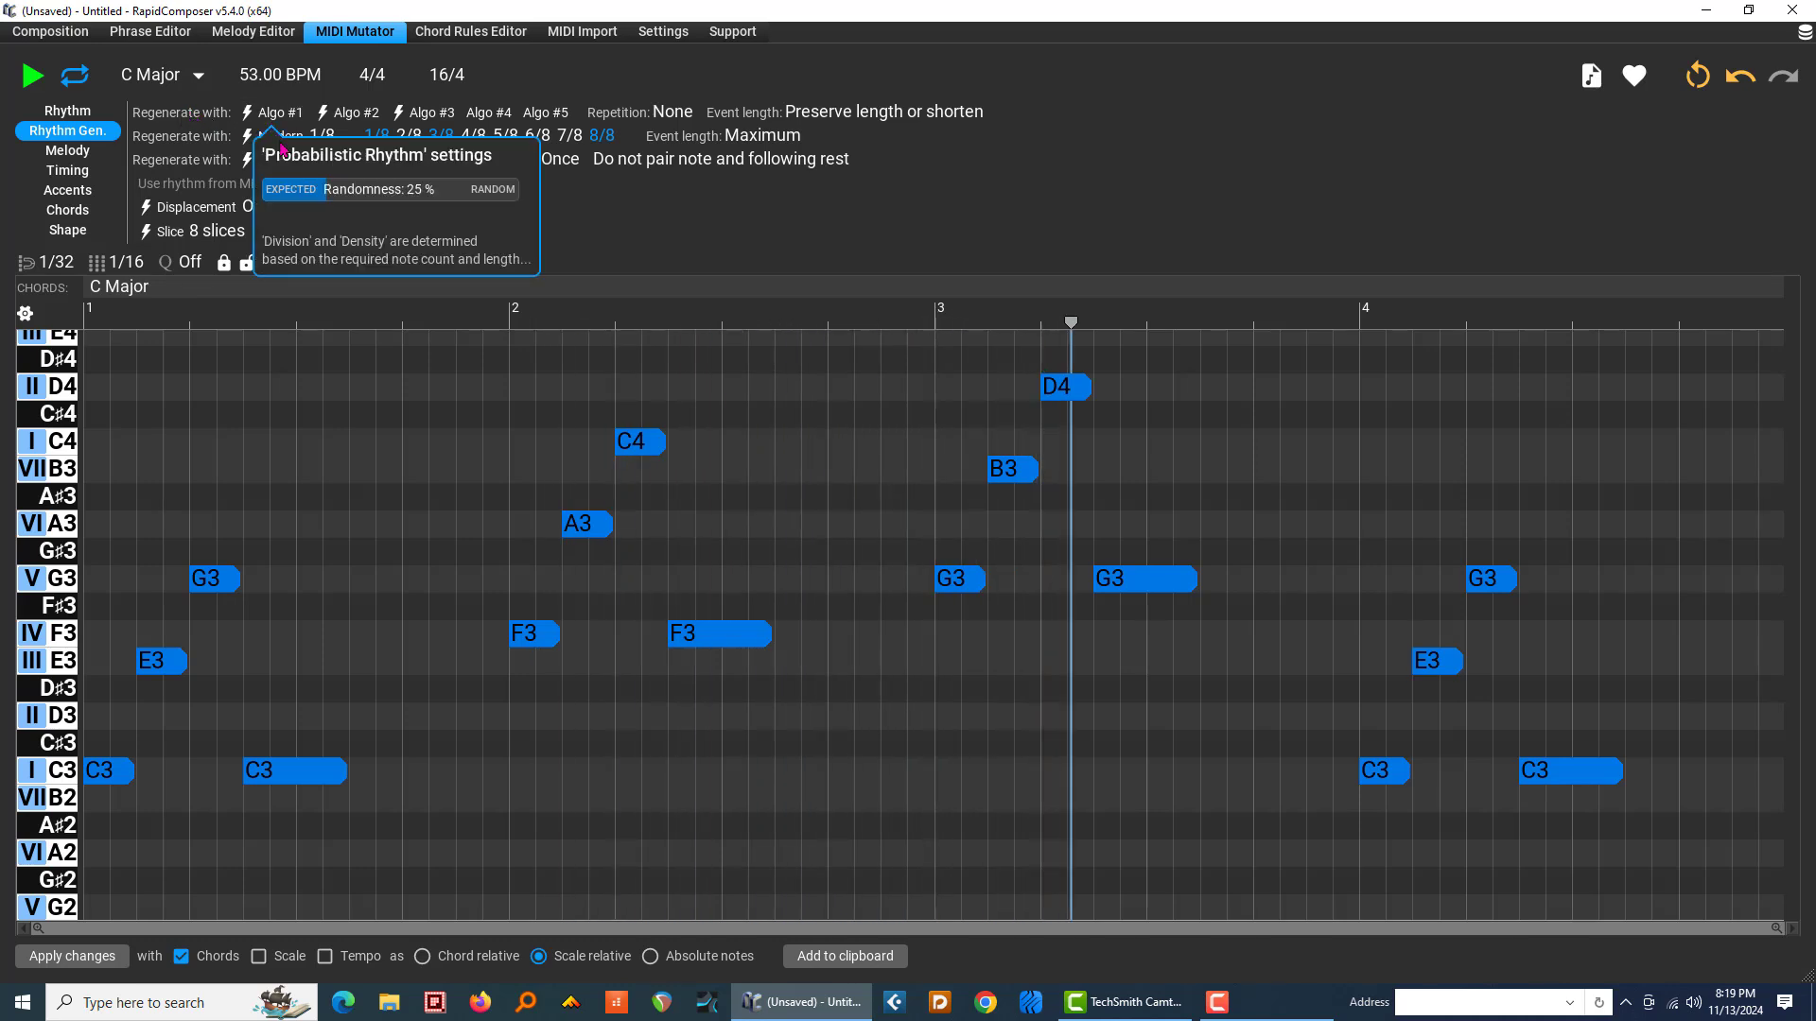
left_click(397, 192)
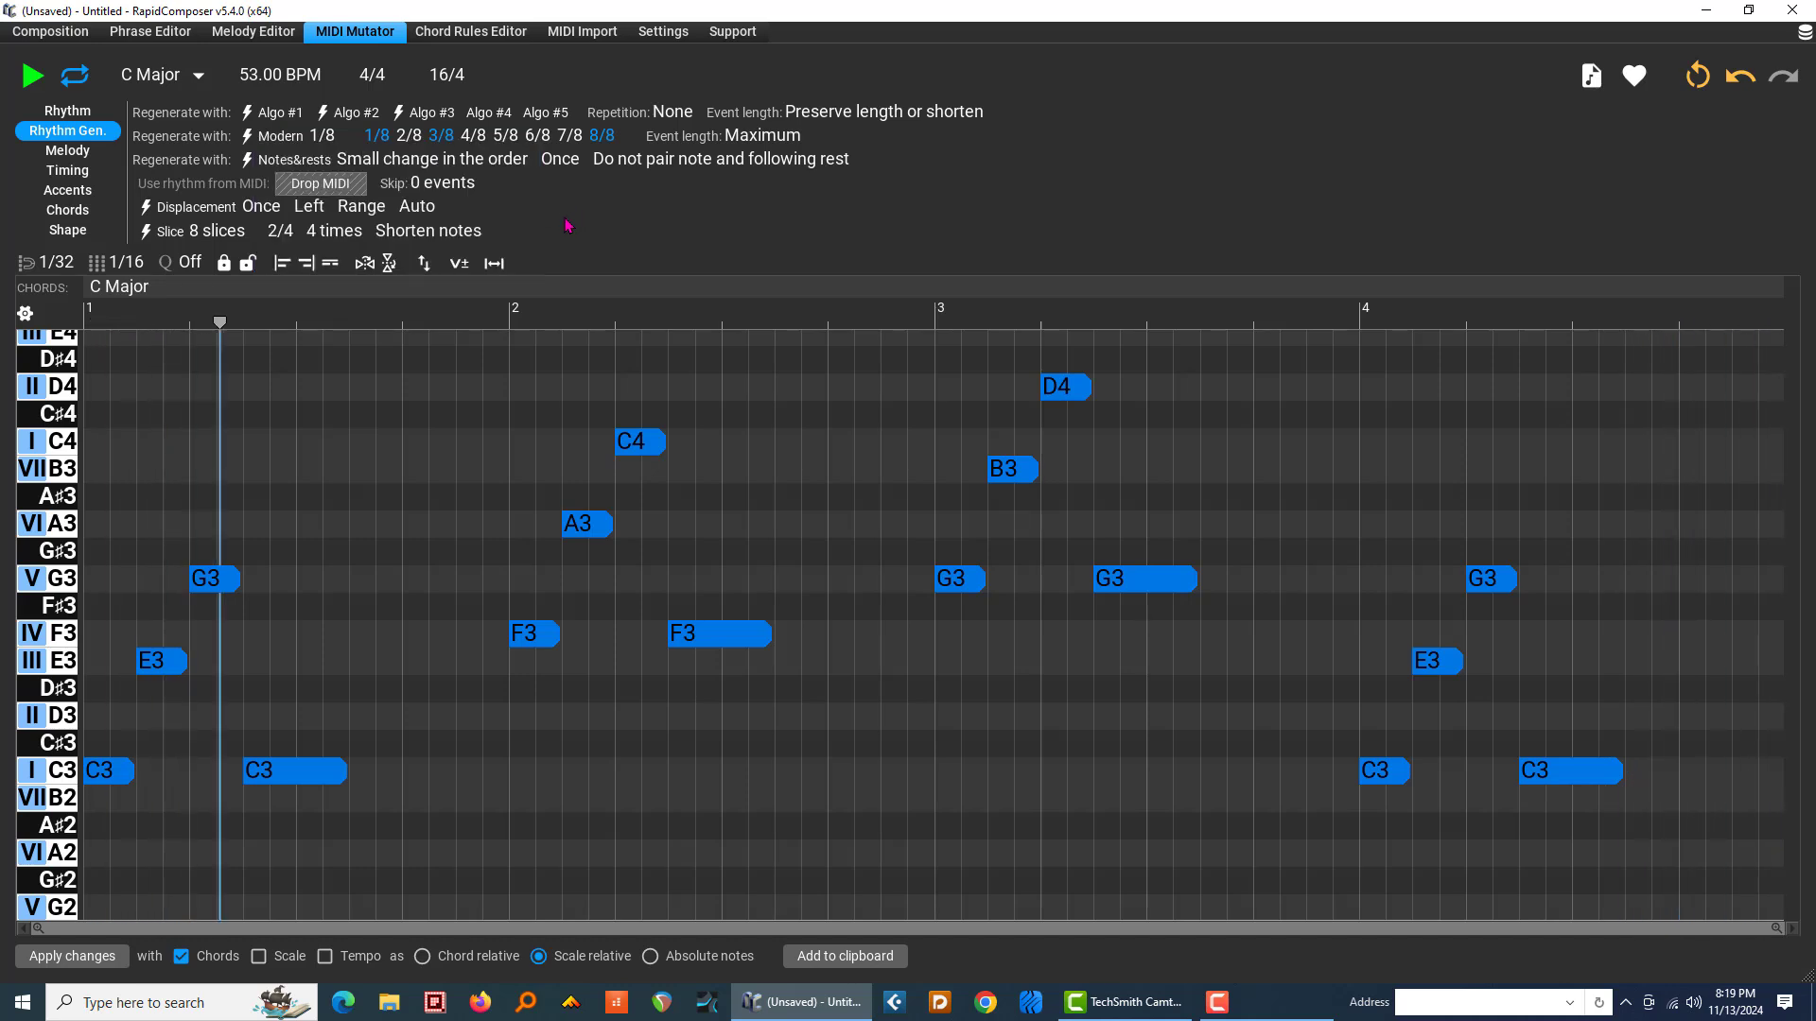
left_click(267, 115)
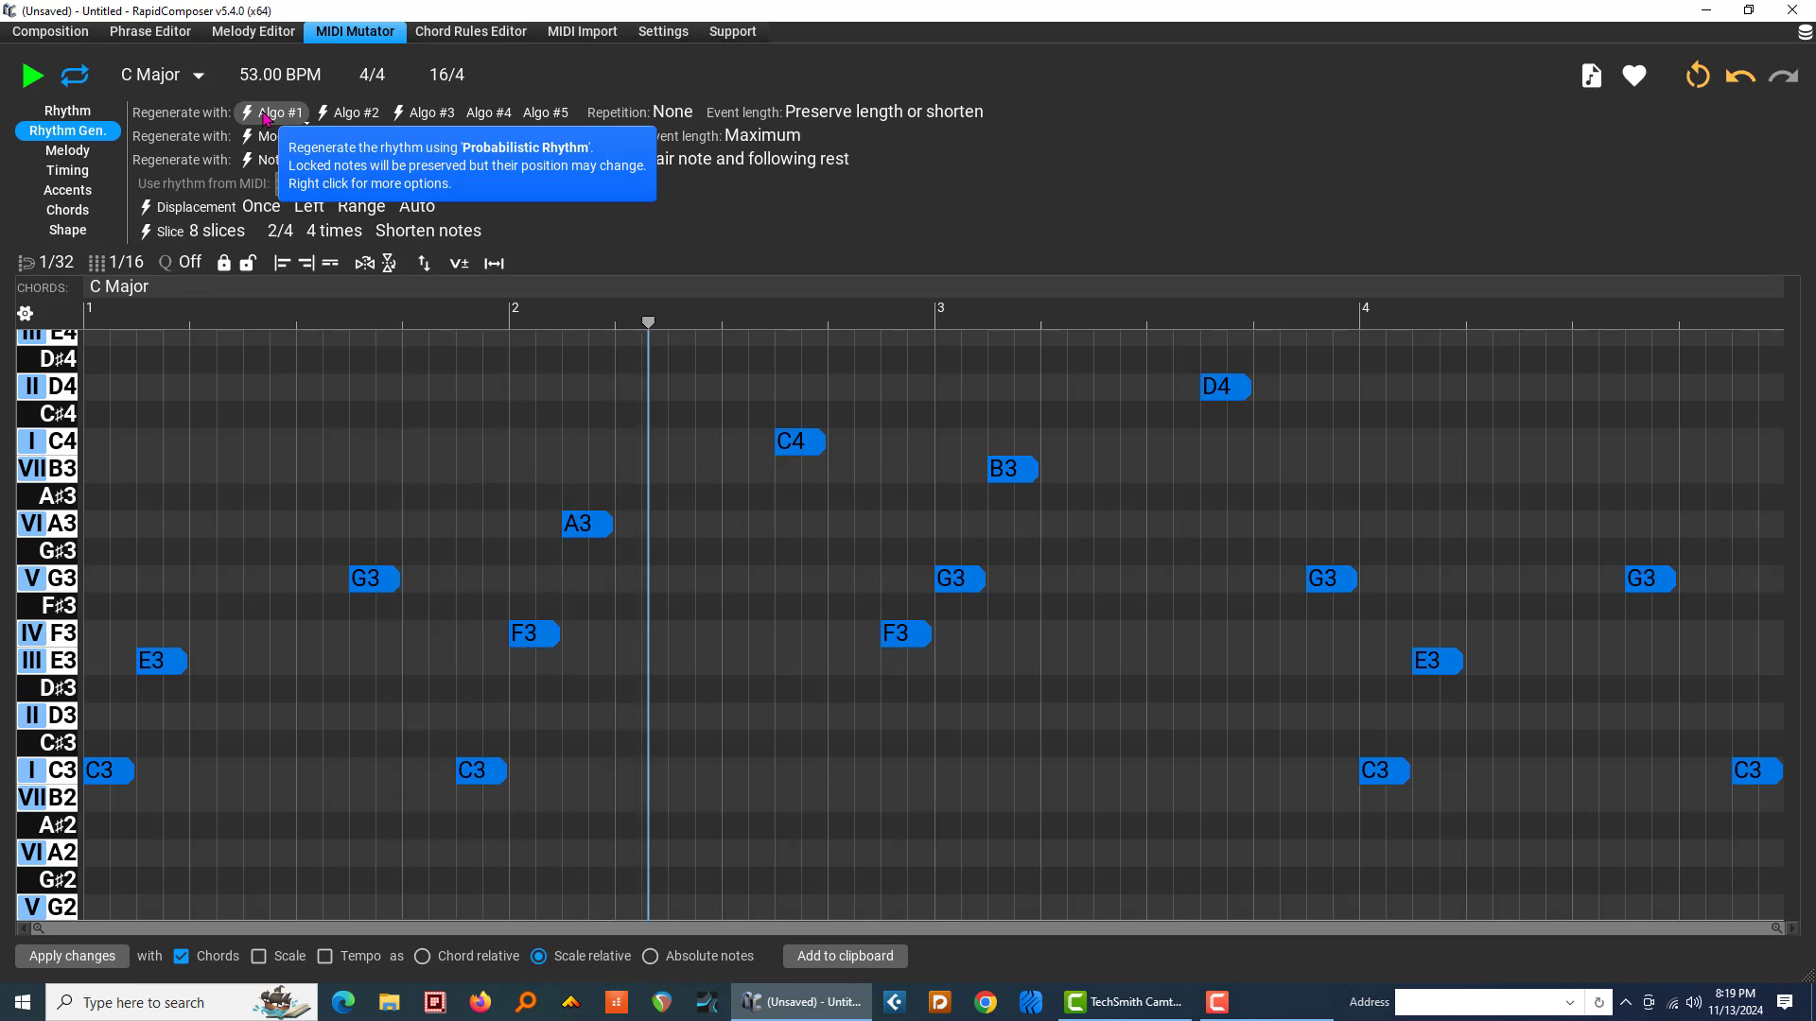
left_click(264, 115)
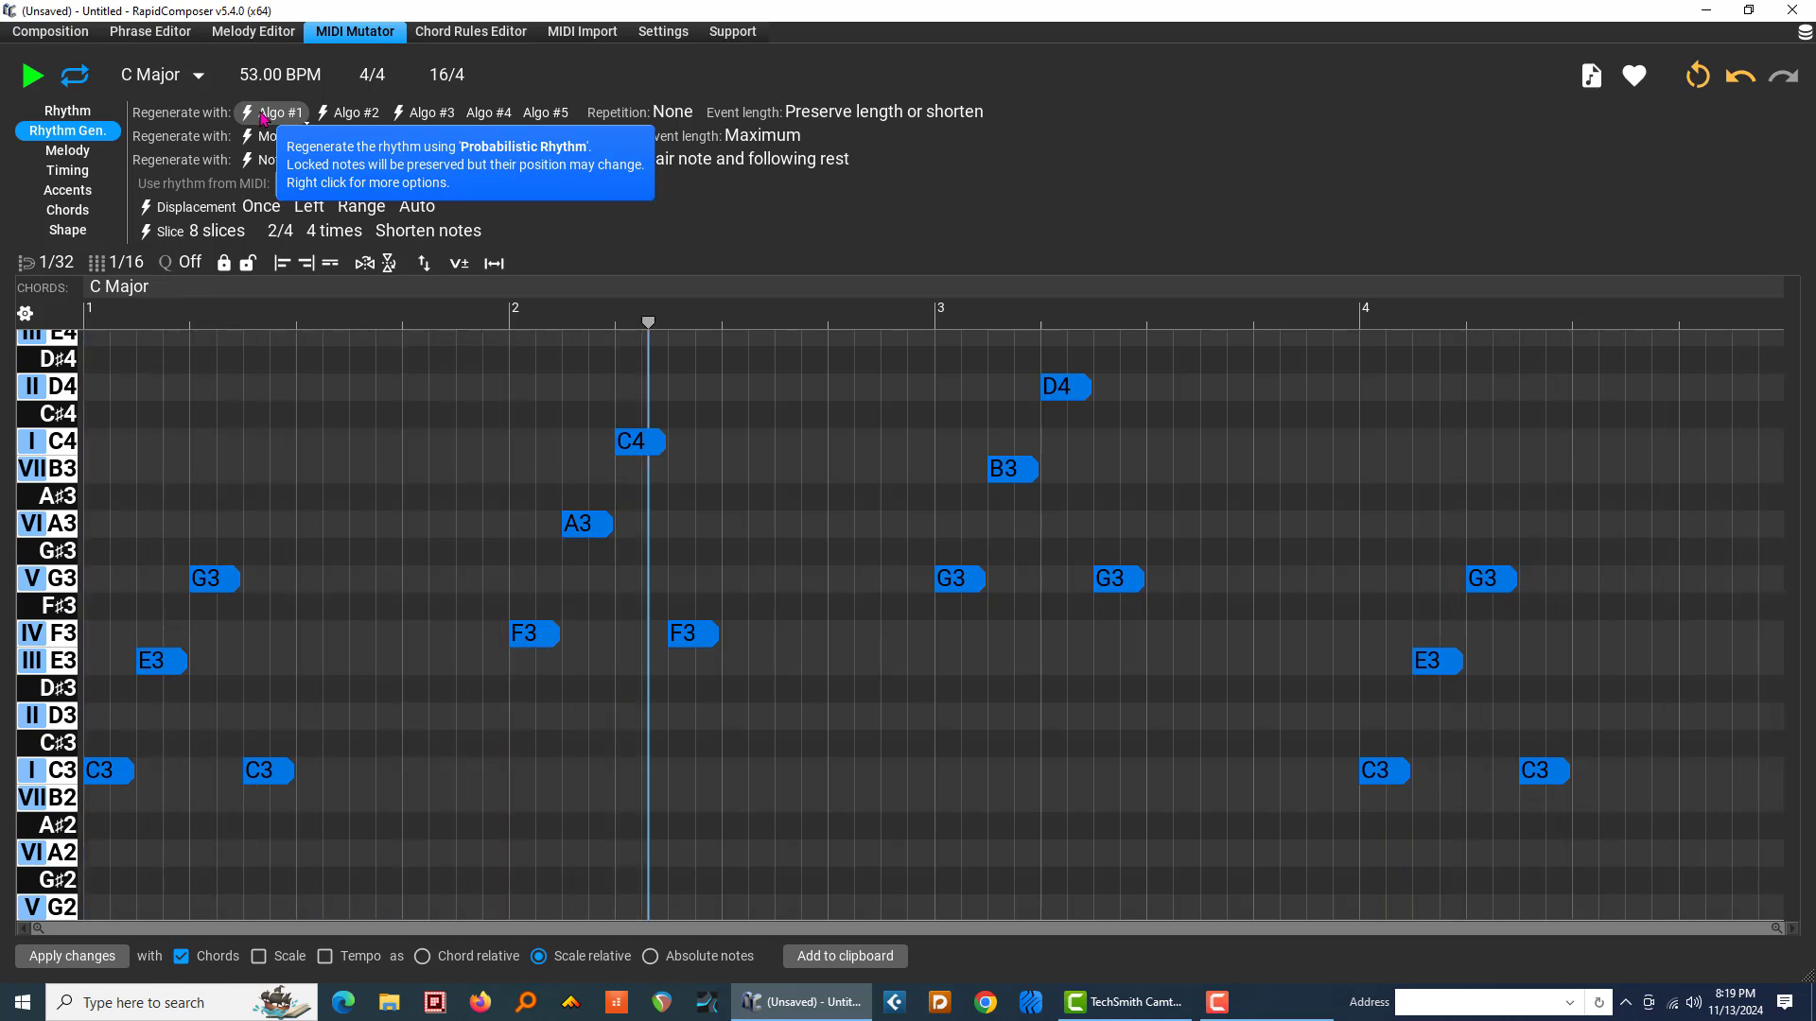
left_click(262, 116)
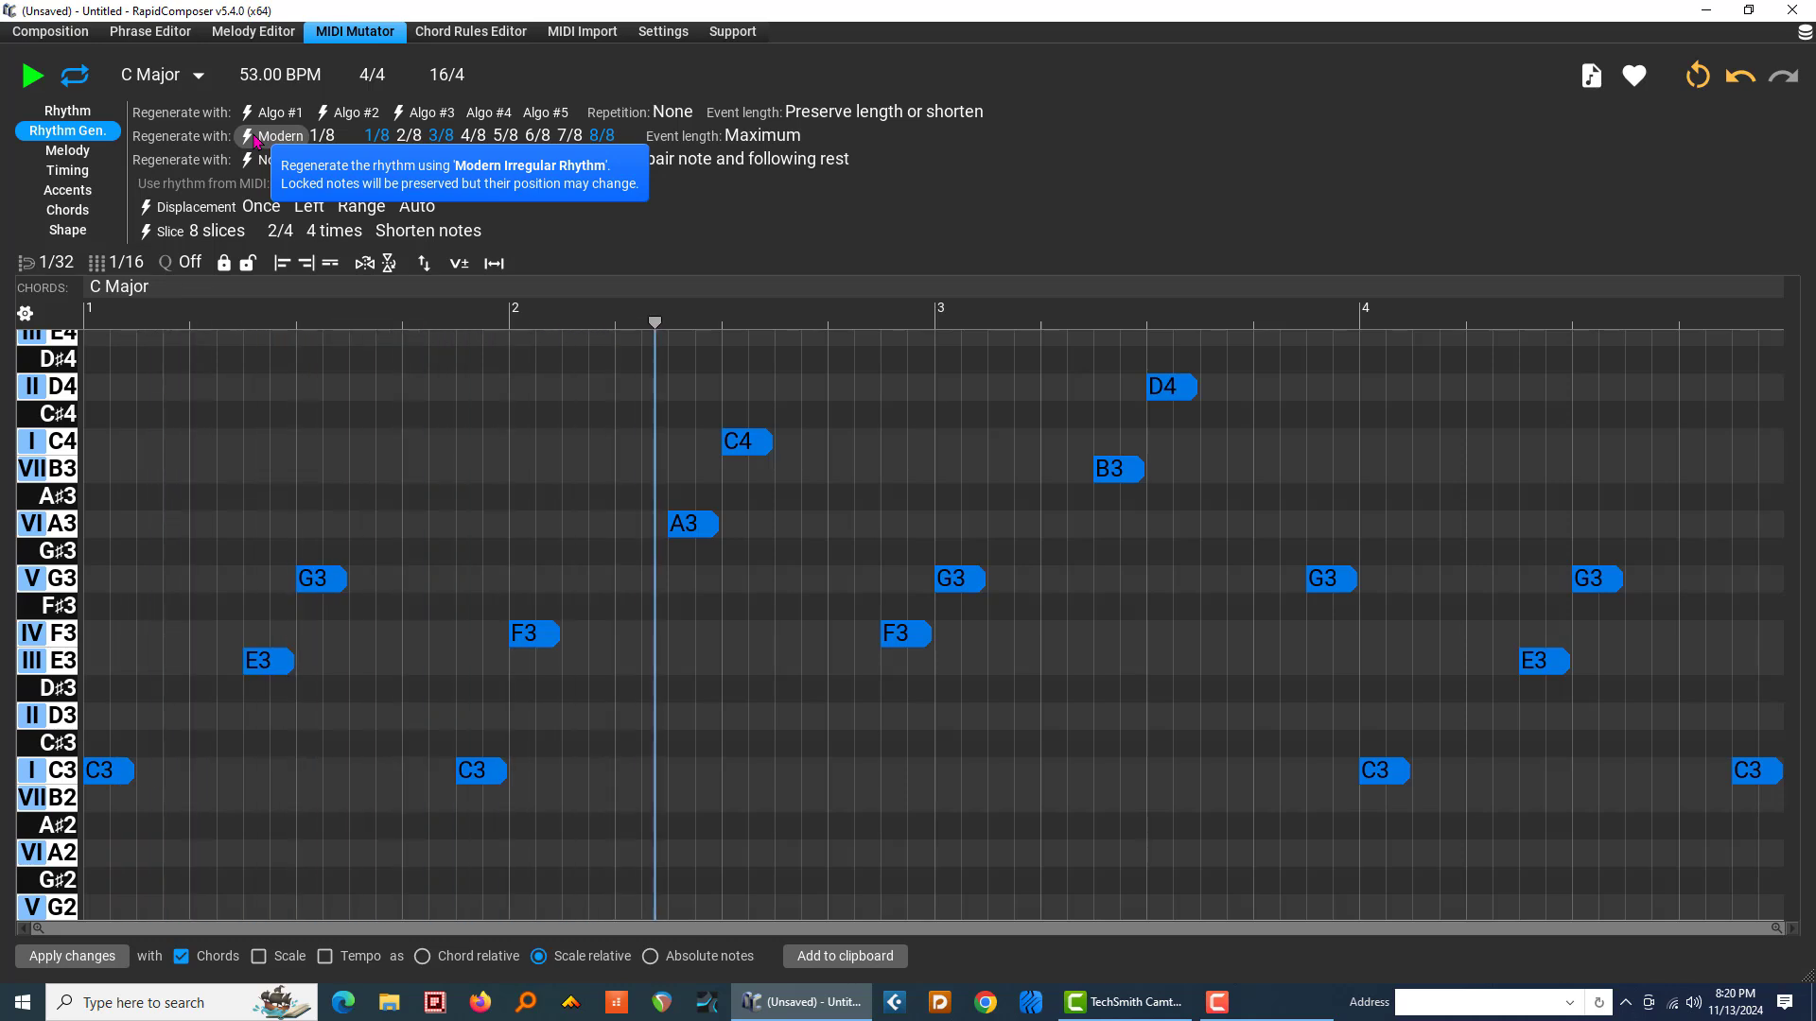
Step: Try regenerating the rhythm with the Modern algorithm, and revert the MIDI Mutator's changes with playback stopped
left_click(254, 140)
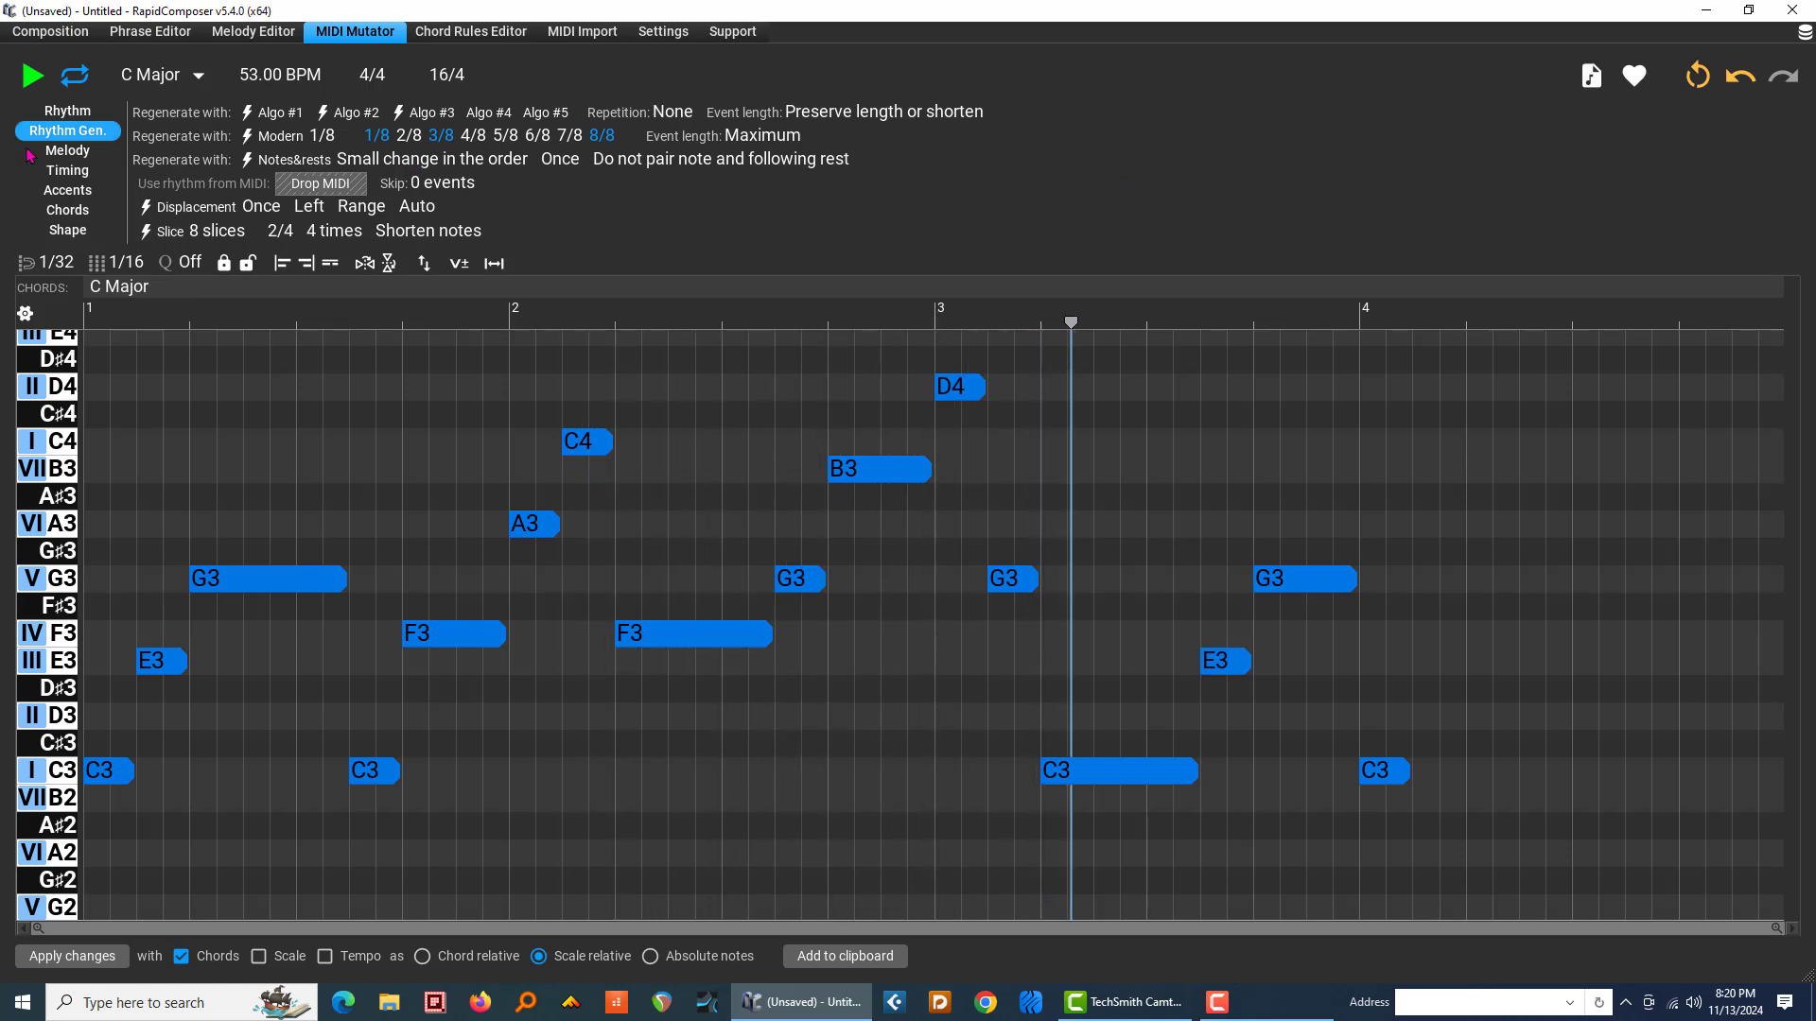
left_click(34, 83)
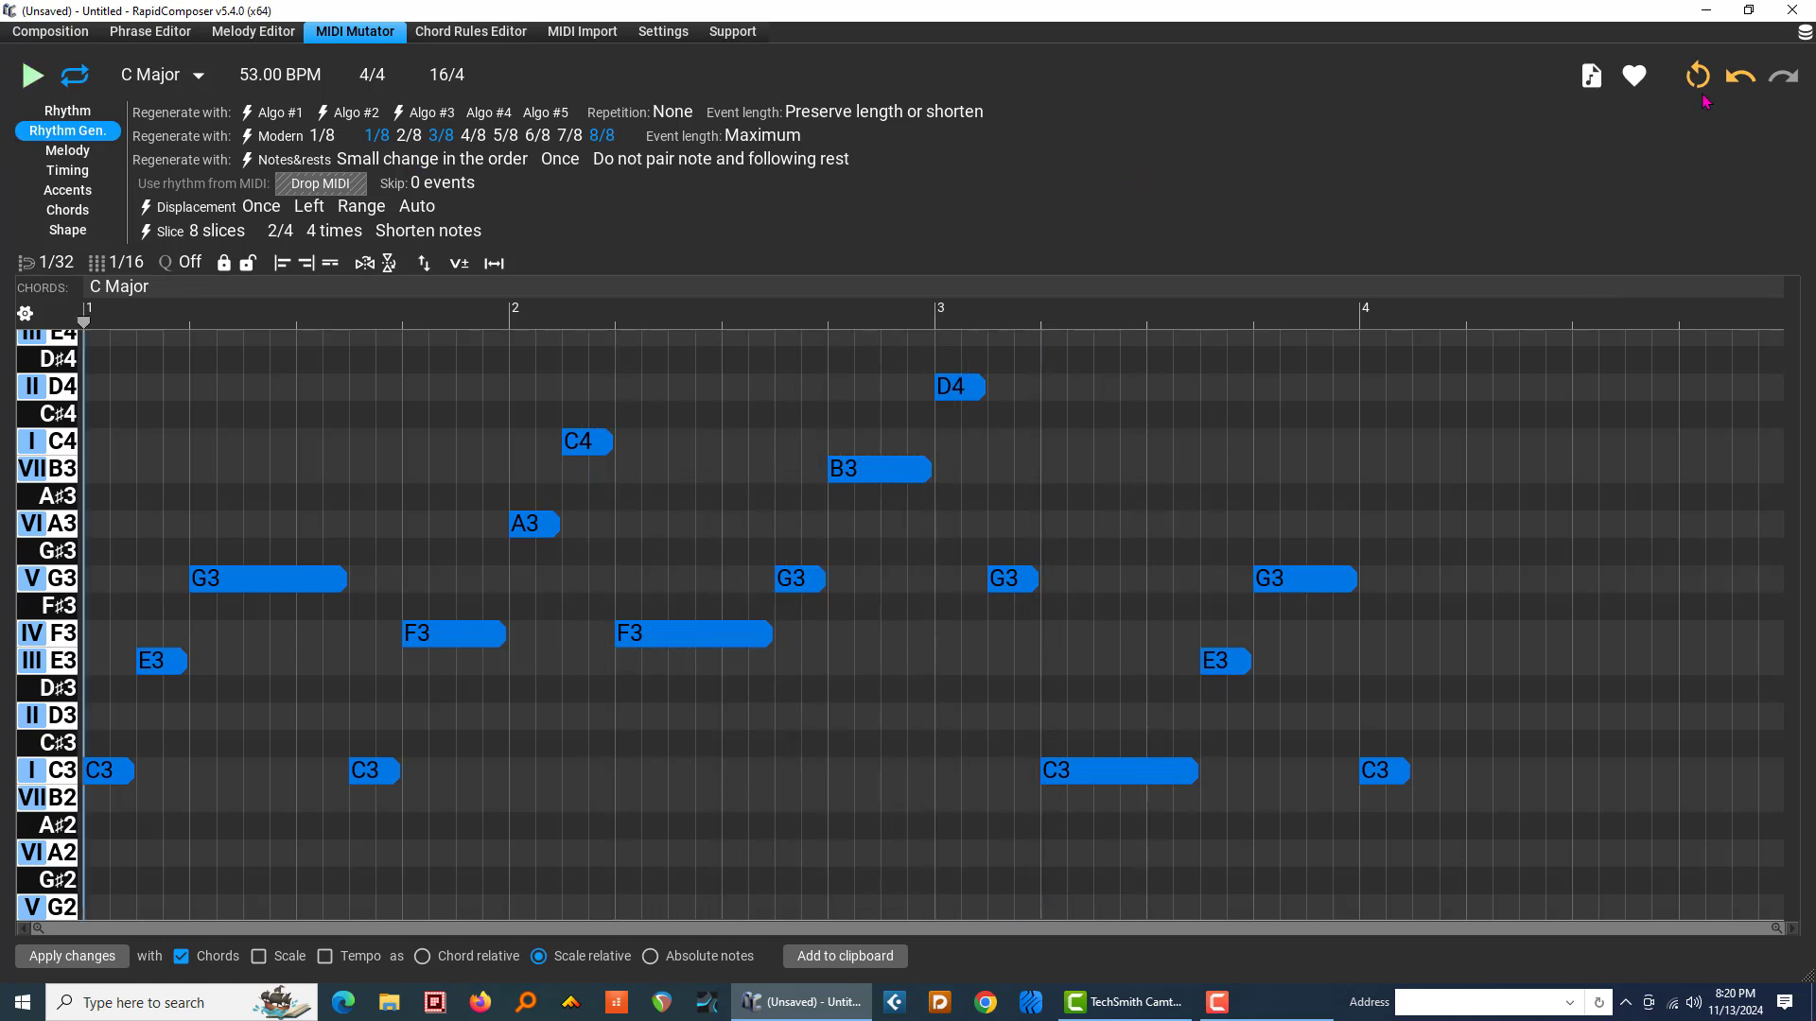
left_click(1724, 121)
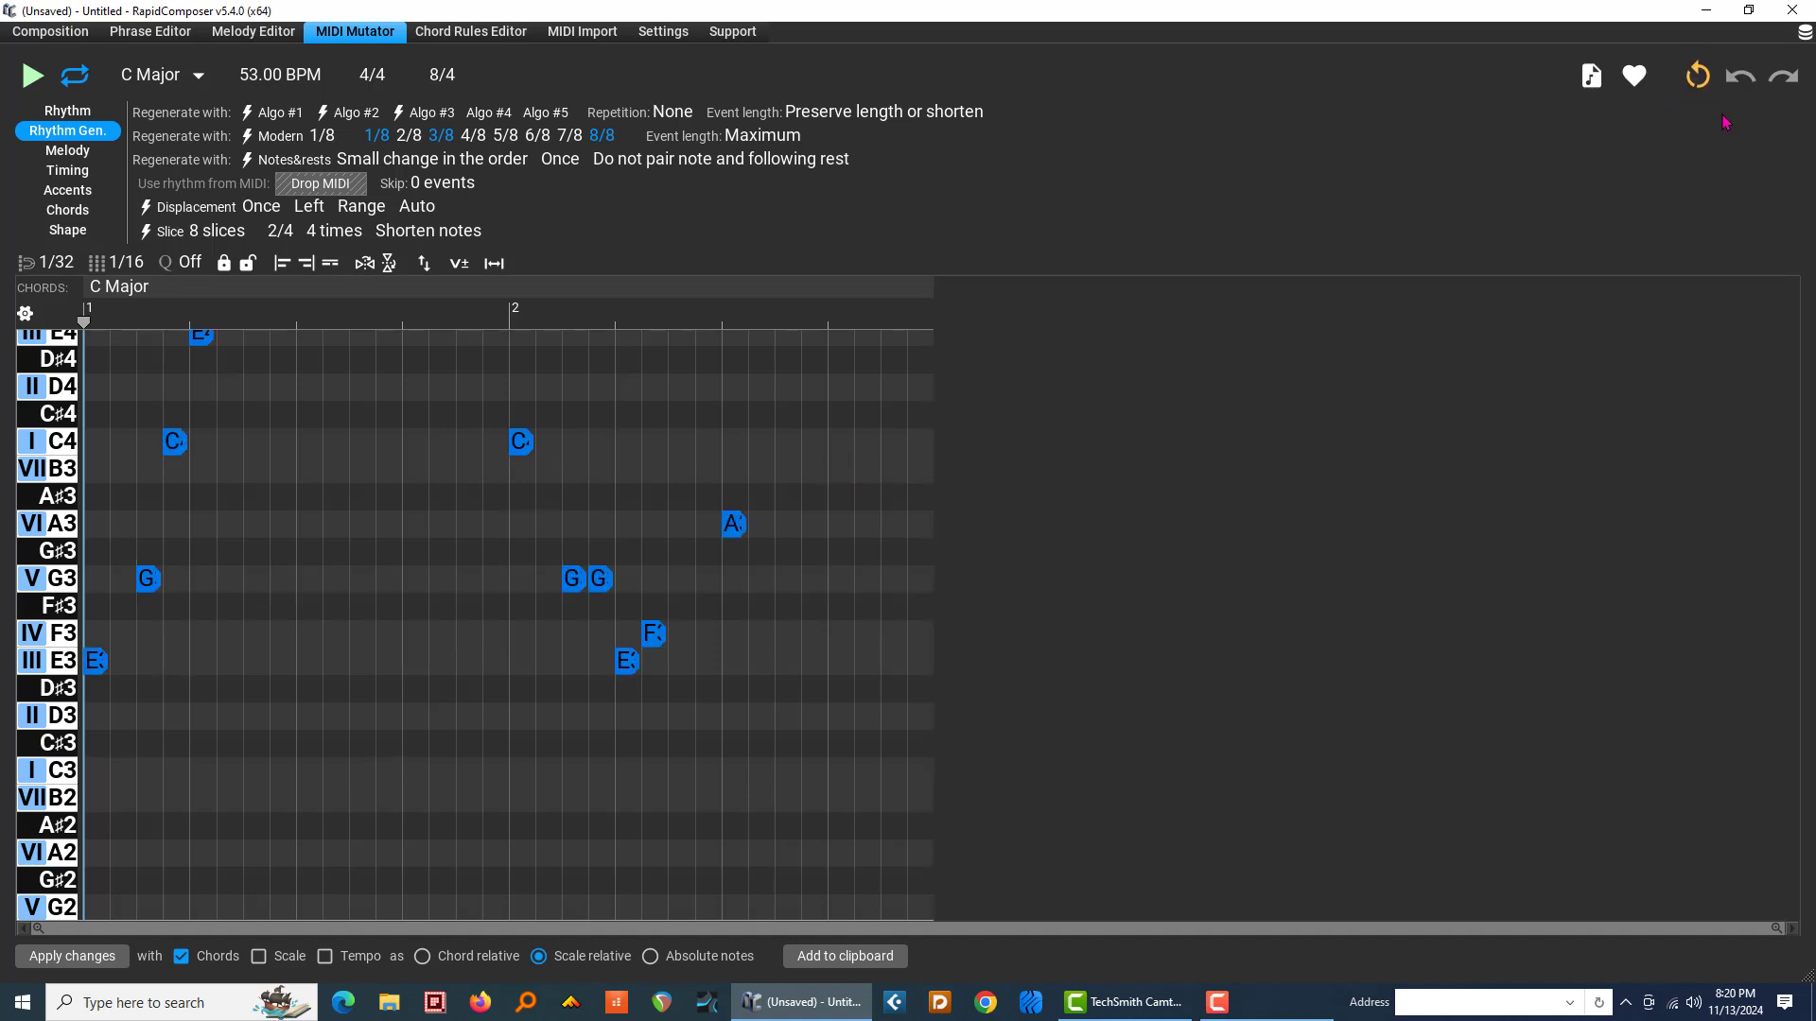
Step: Reload the Arpeggiator phrase from the composition into the MIDI Mutator, and play it with a rhythm regenerated by Algo #1
left_click(90, 36)
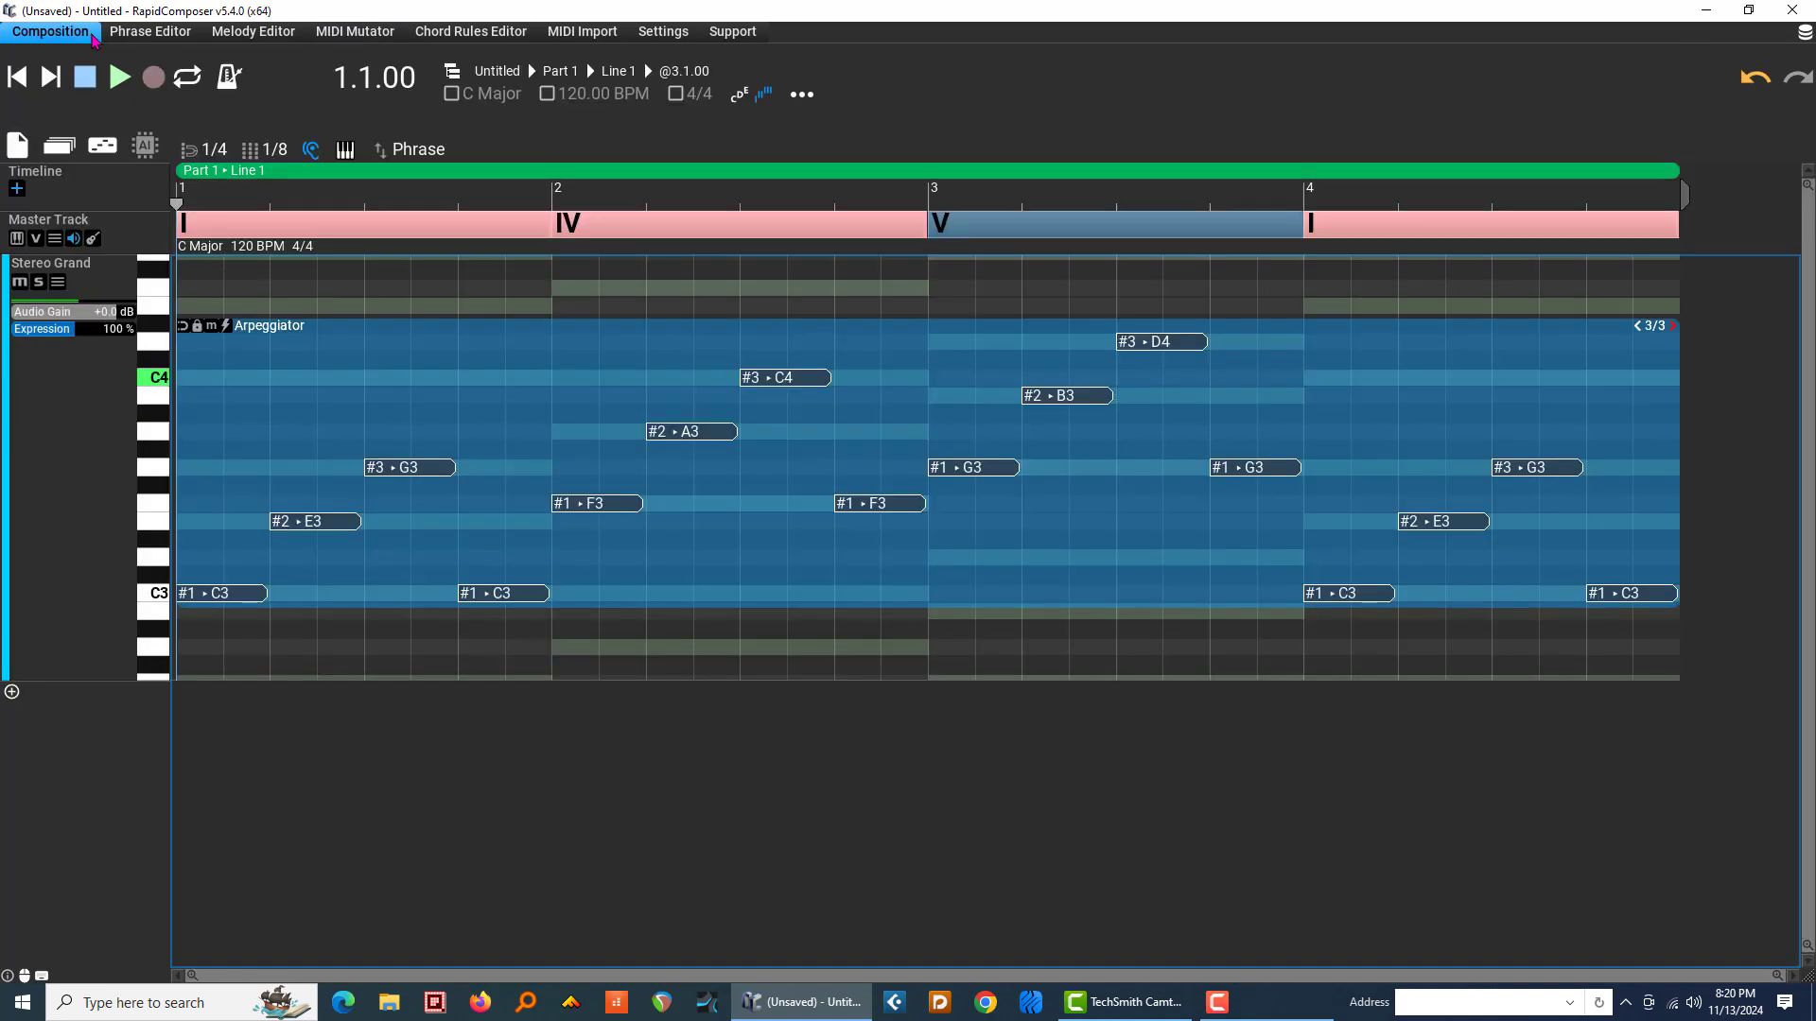
double_click(511, 397)
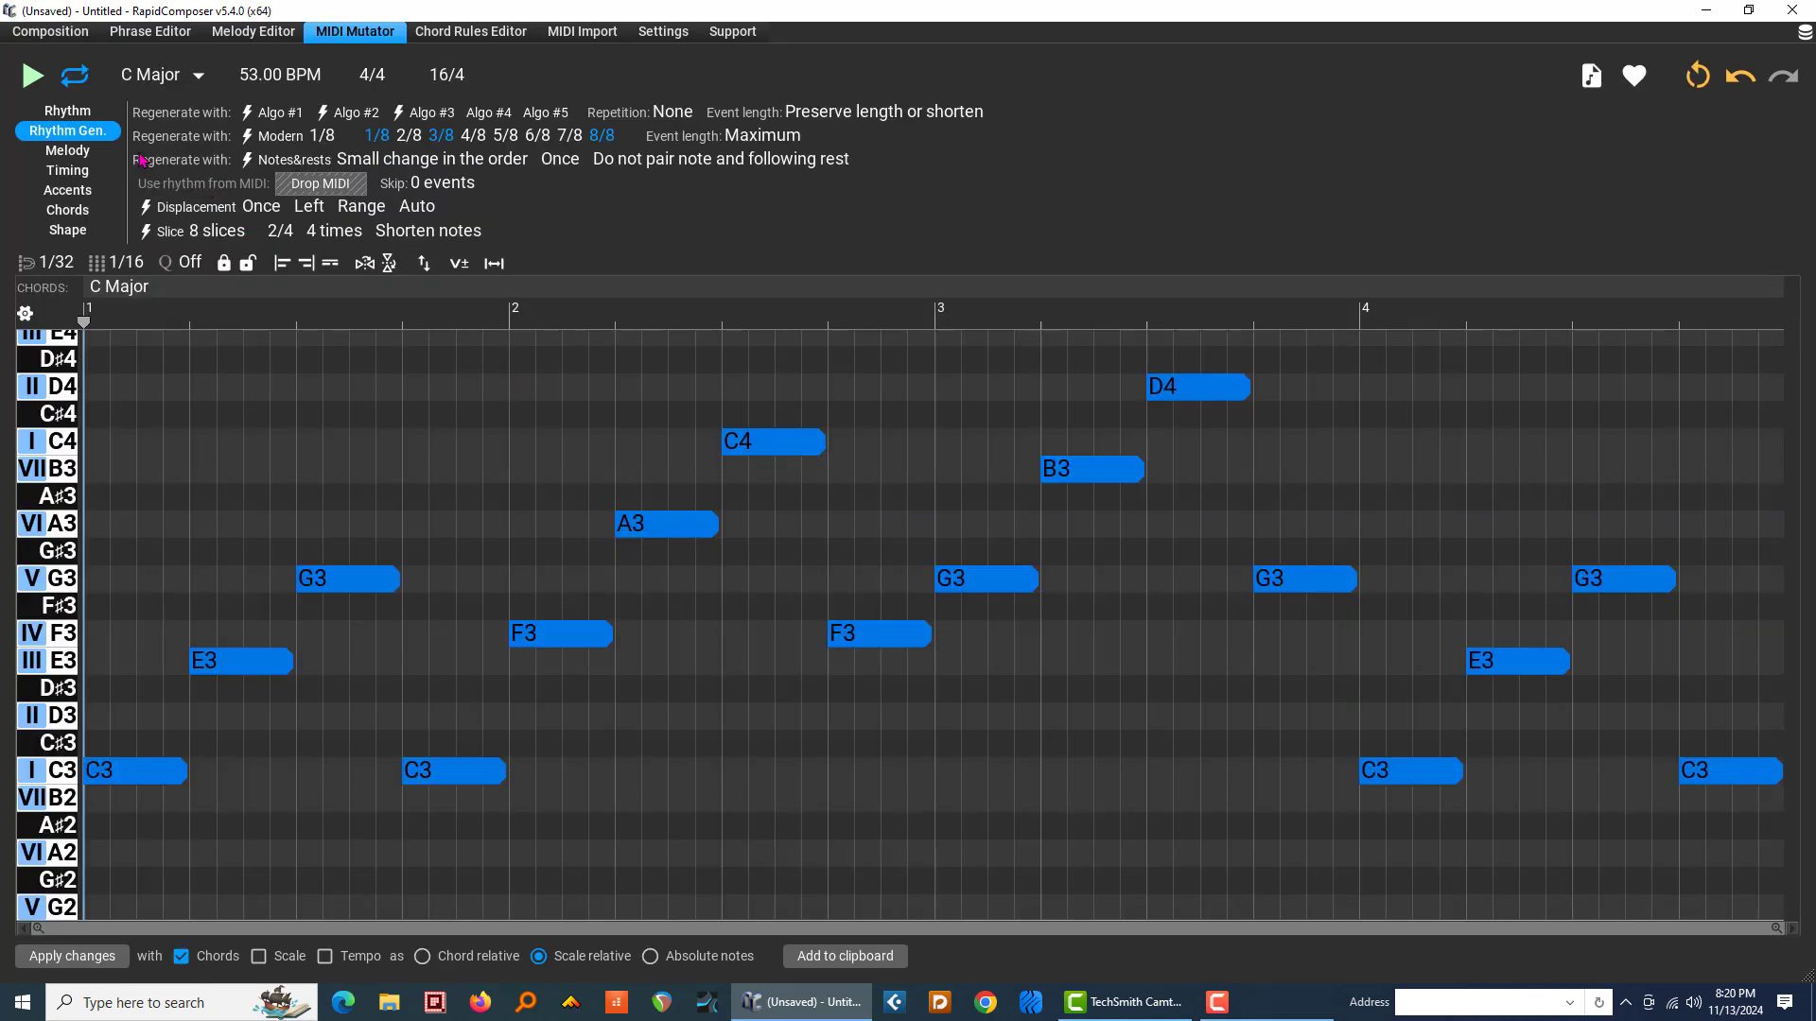
mouse_move(271, 117)
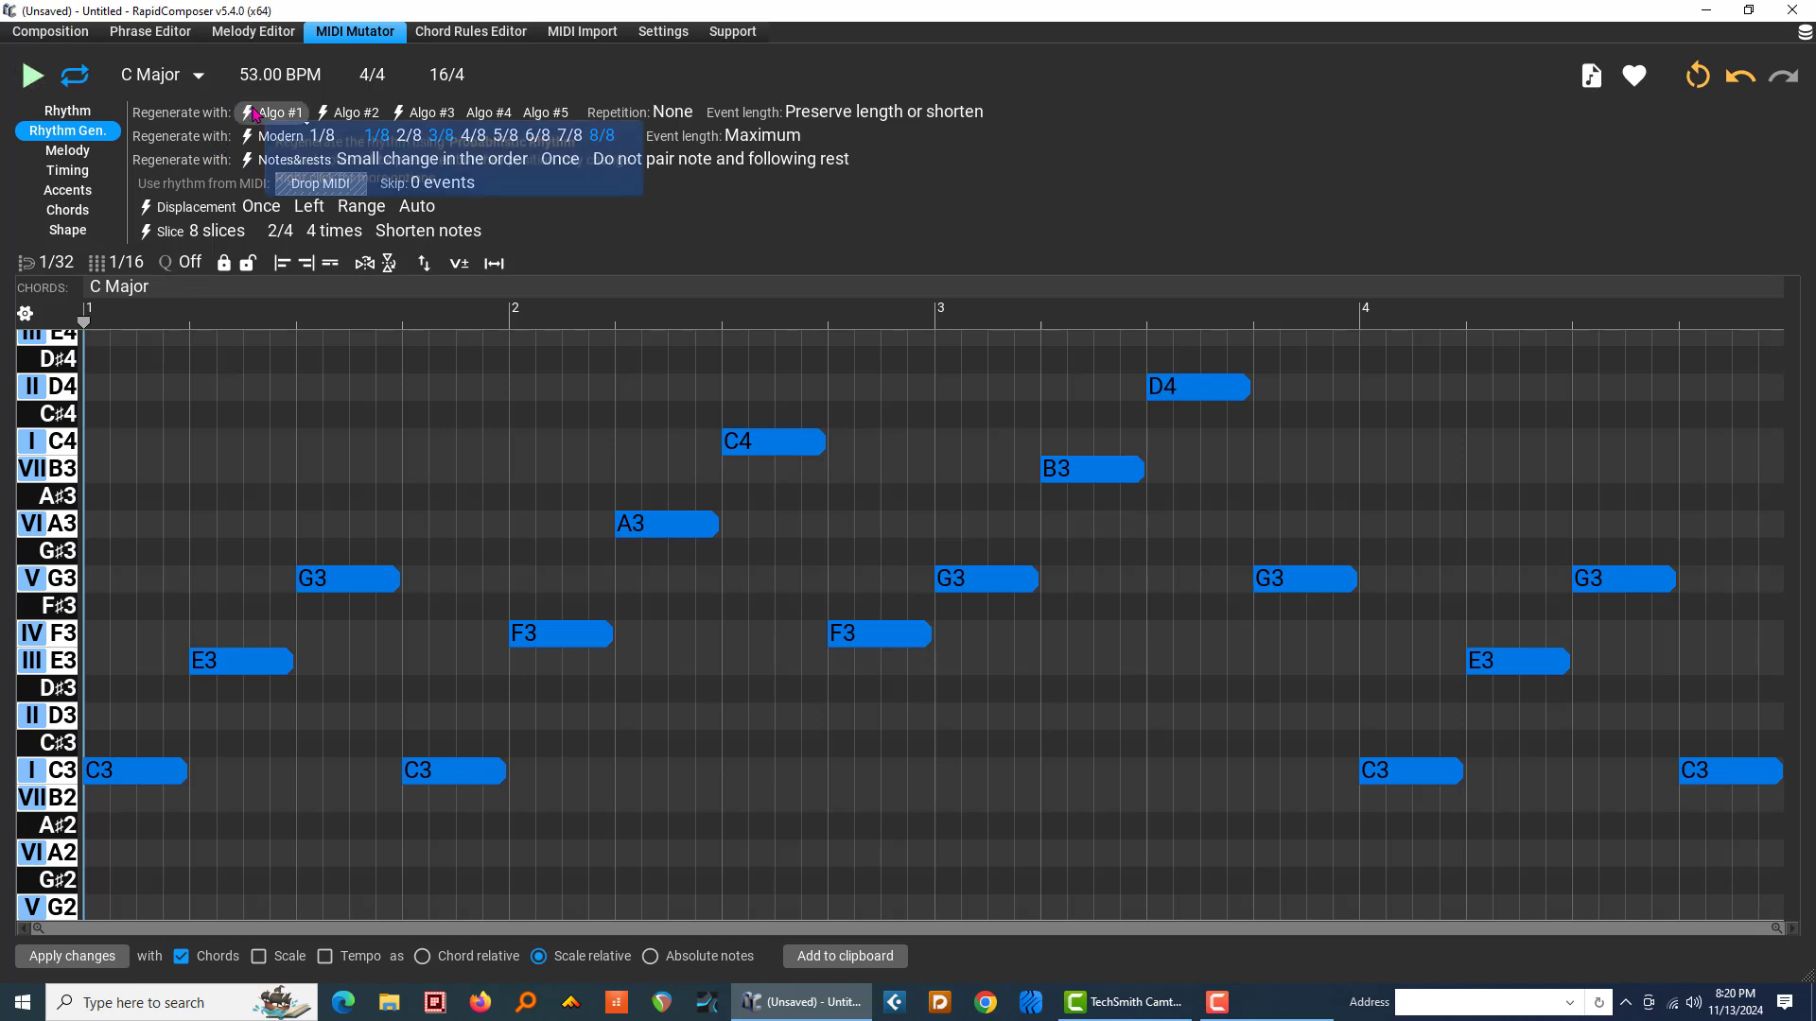
left_click(246, 112)
left_click(26, 84)
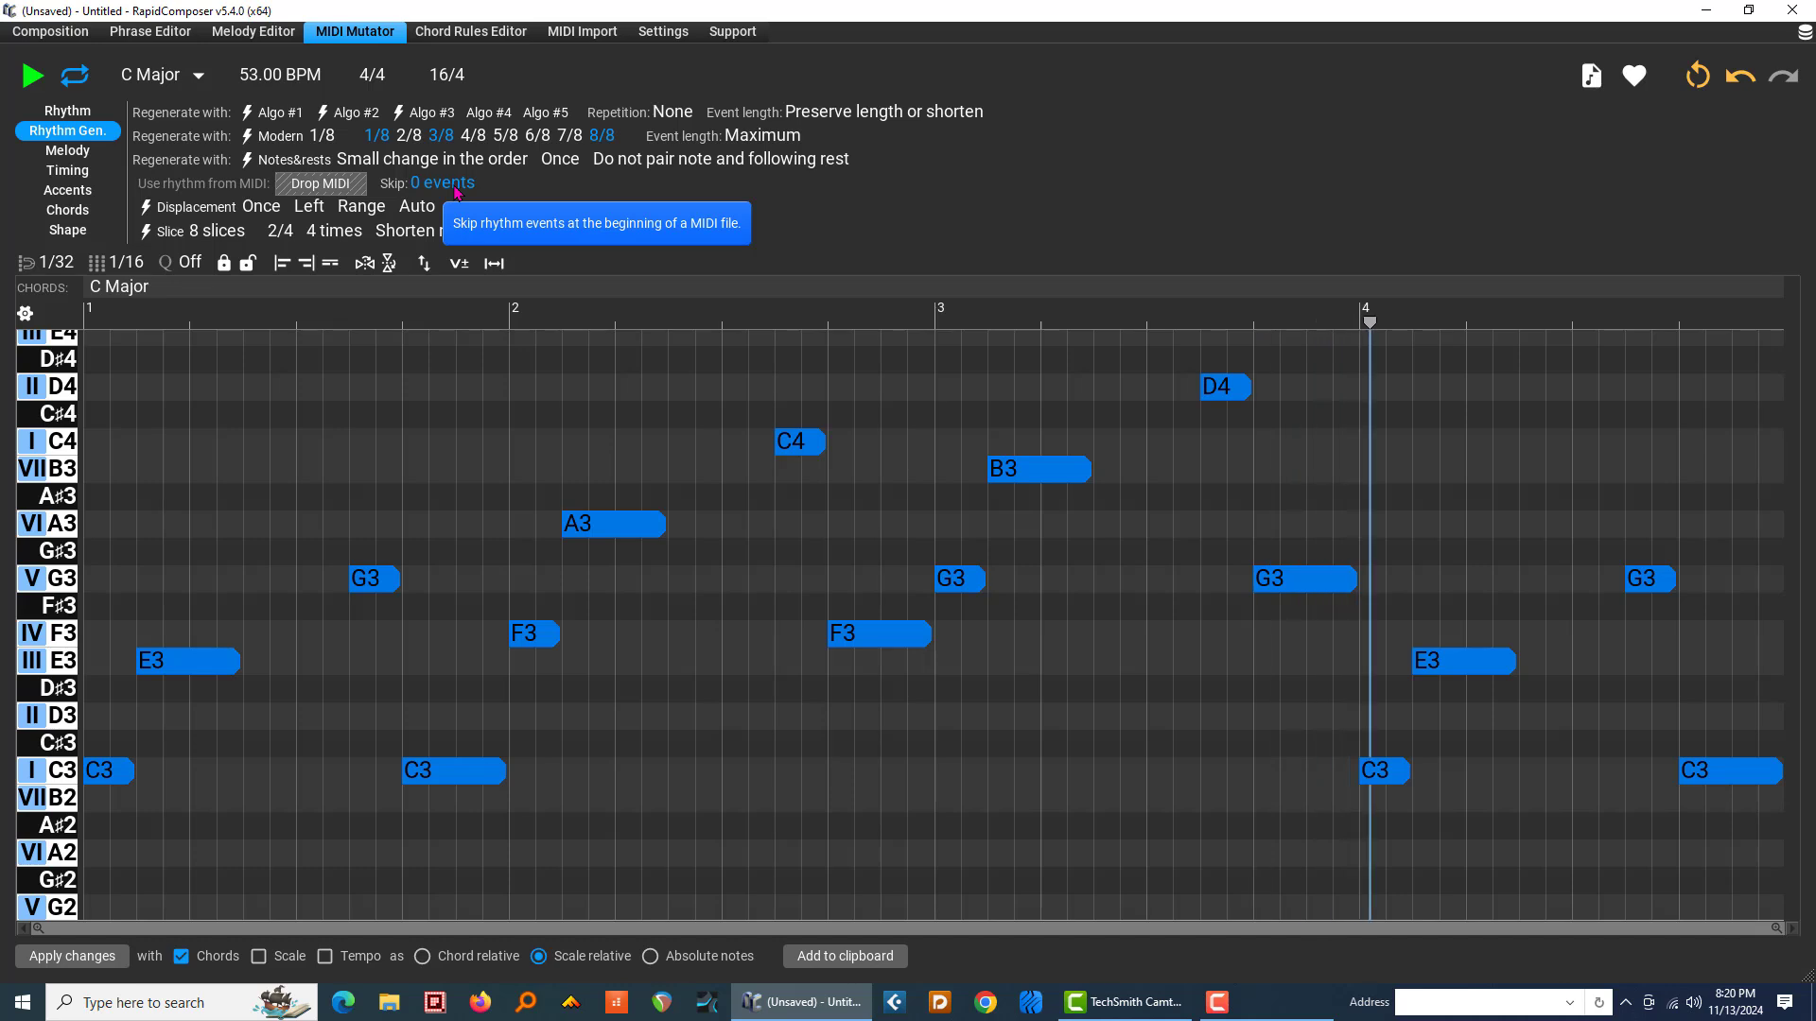
Step: Regenerate the rhythm with Algo #1 seven more times during looped playback, and stop playback
left_click(272, 114)
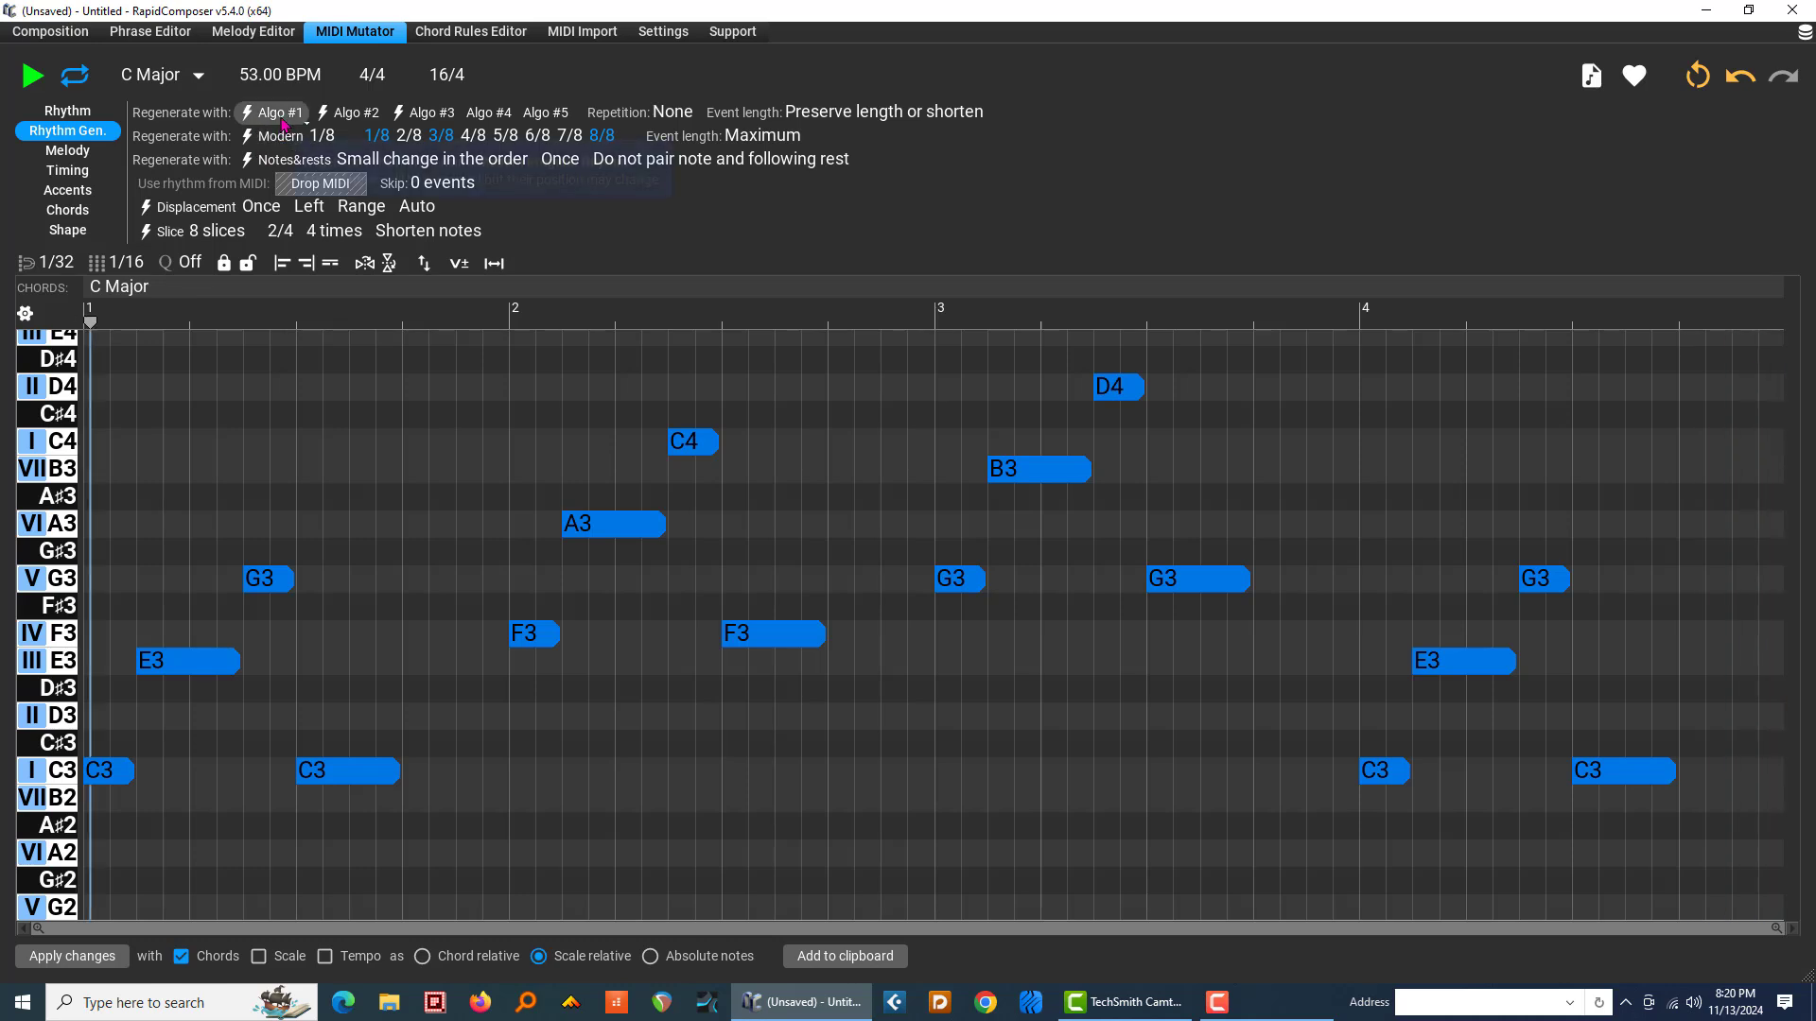
left_click(282, 117)
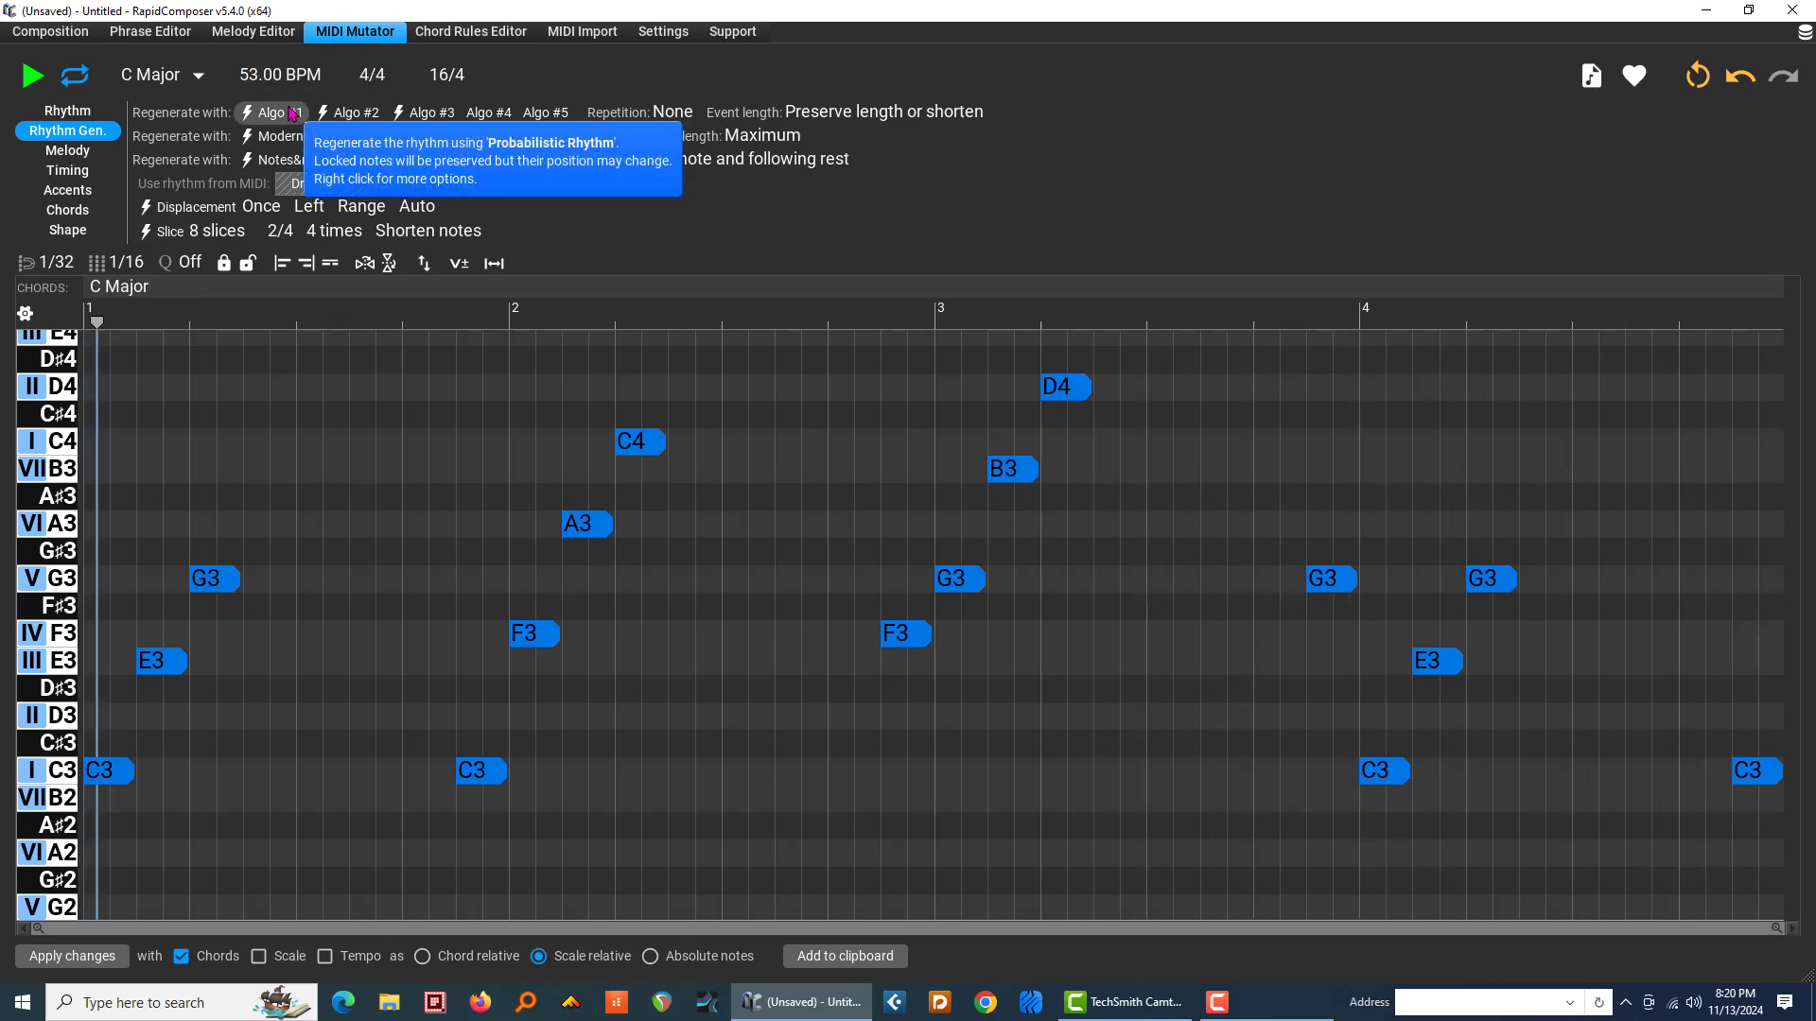
left_click(293, 114)
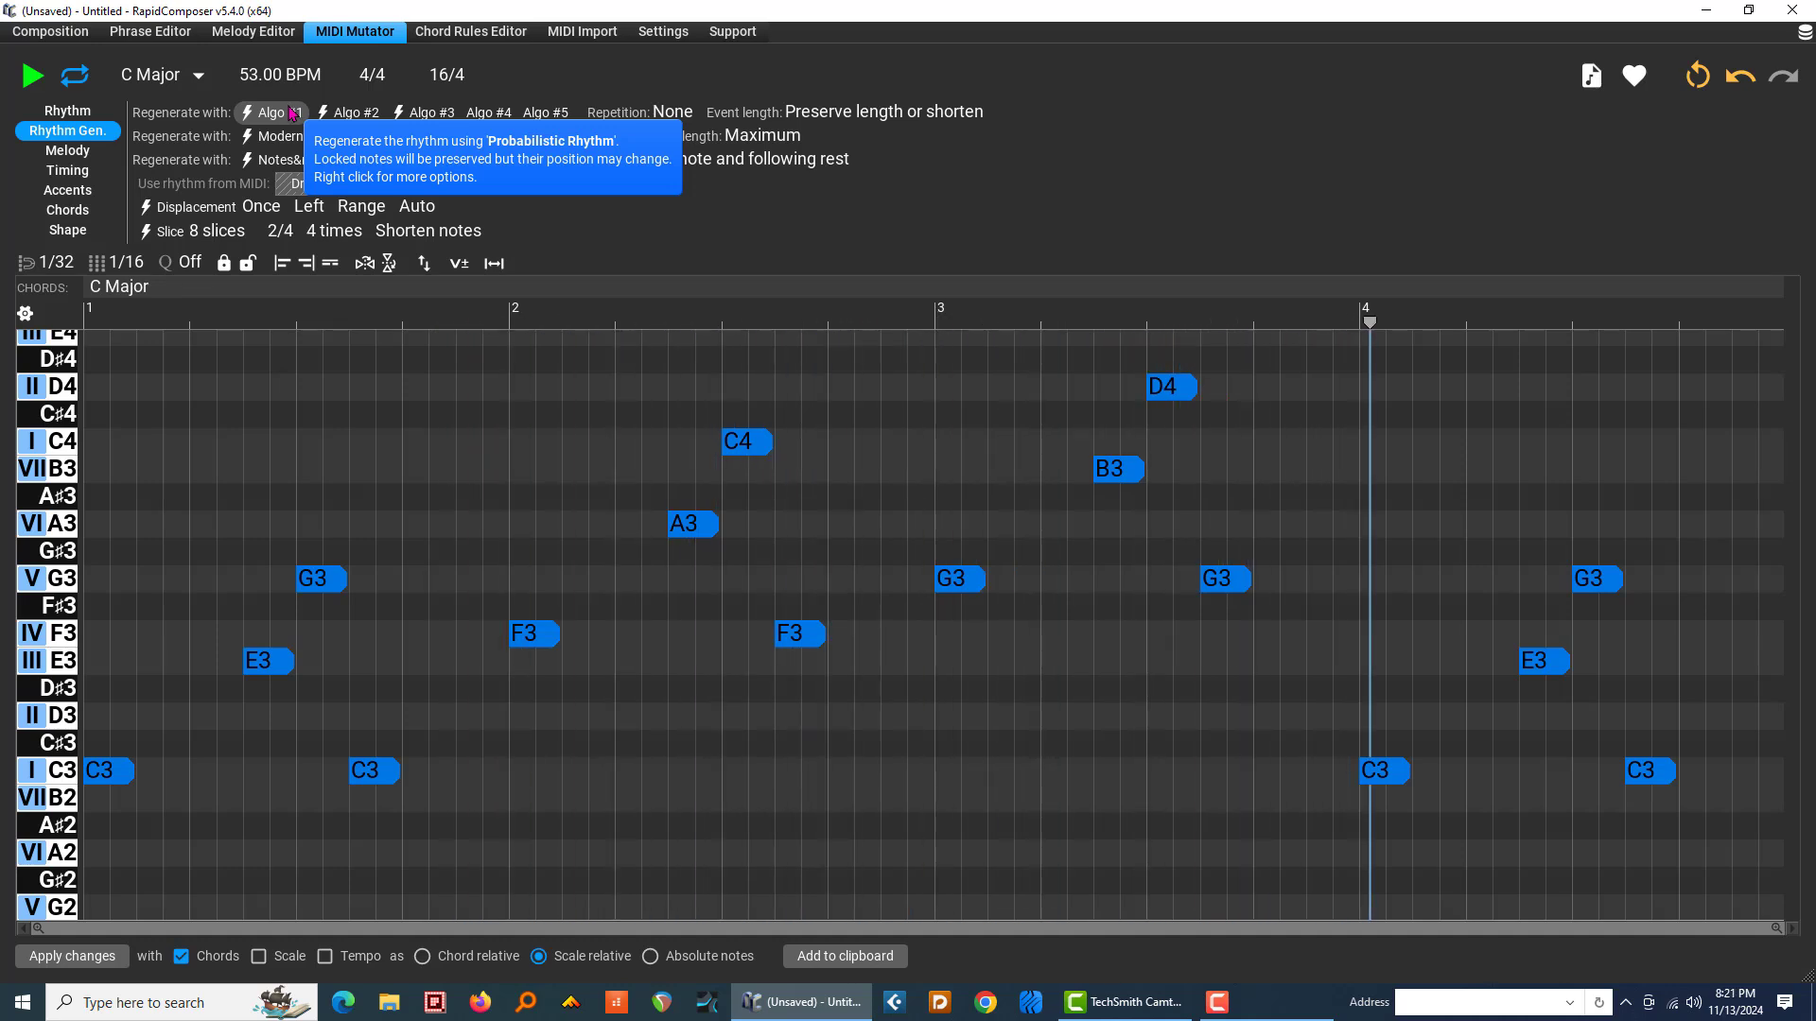
left_click(293, 112)
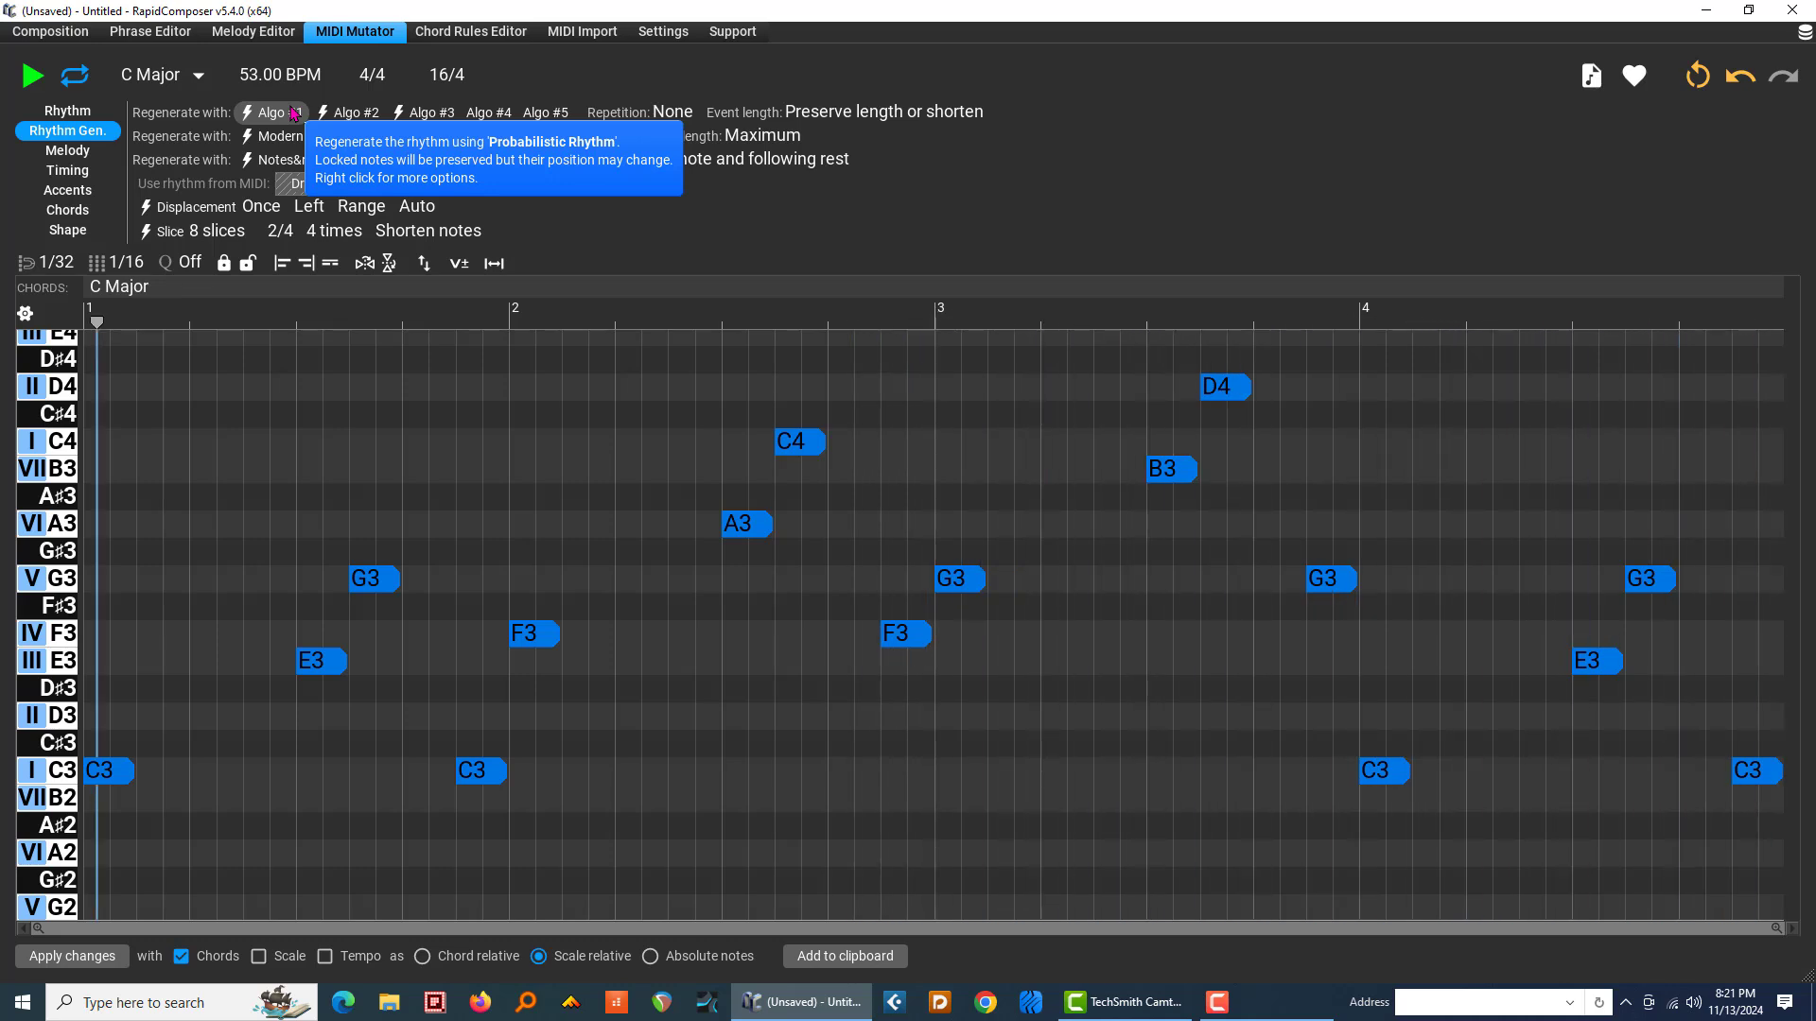
left_click(294, 114)
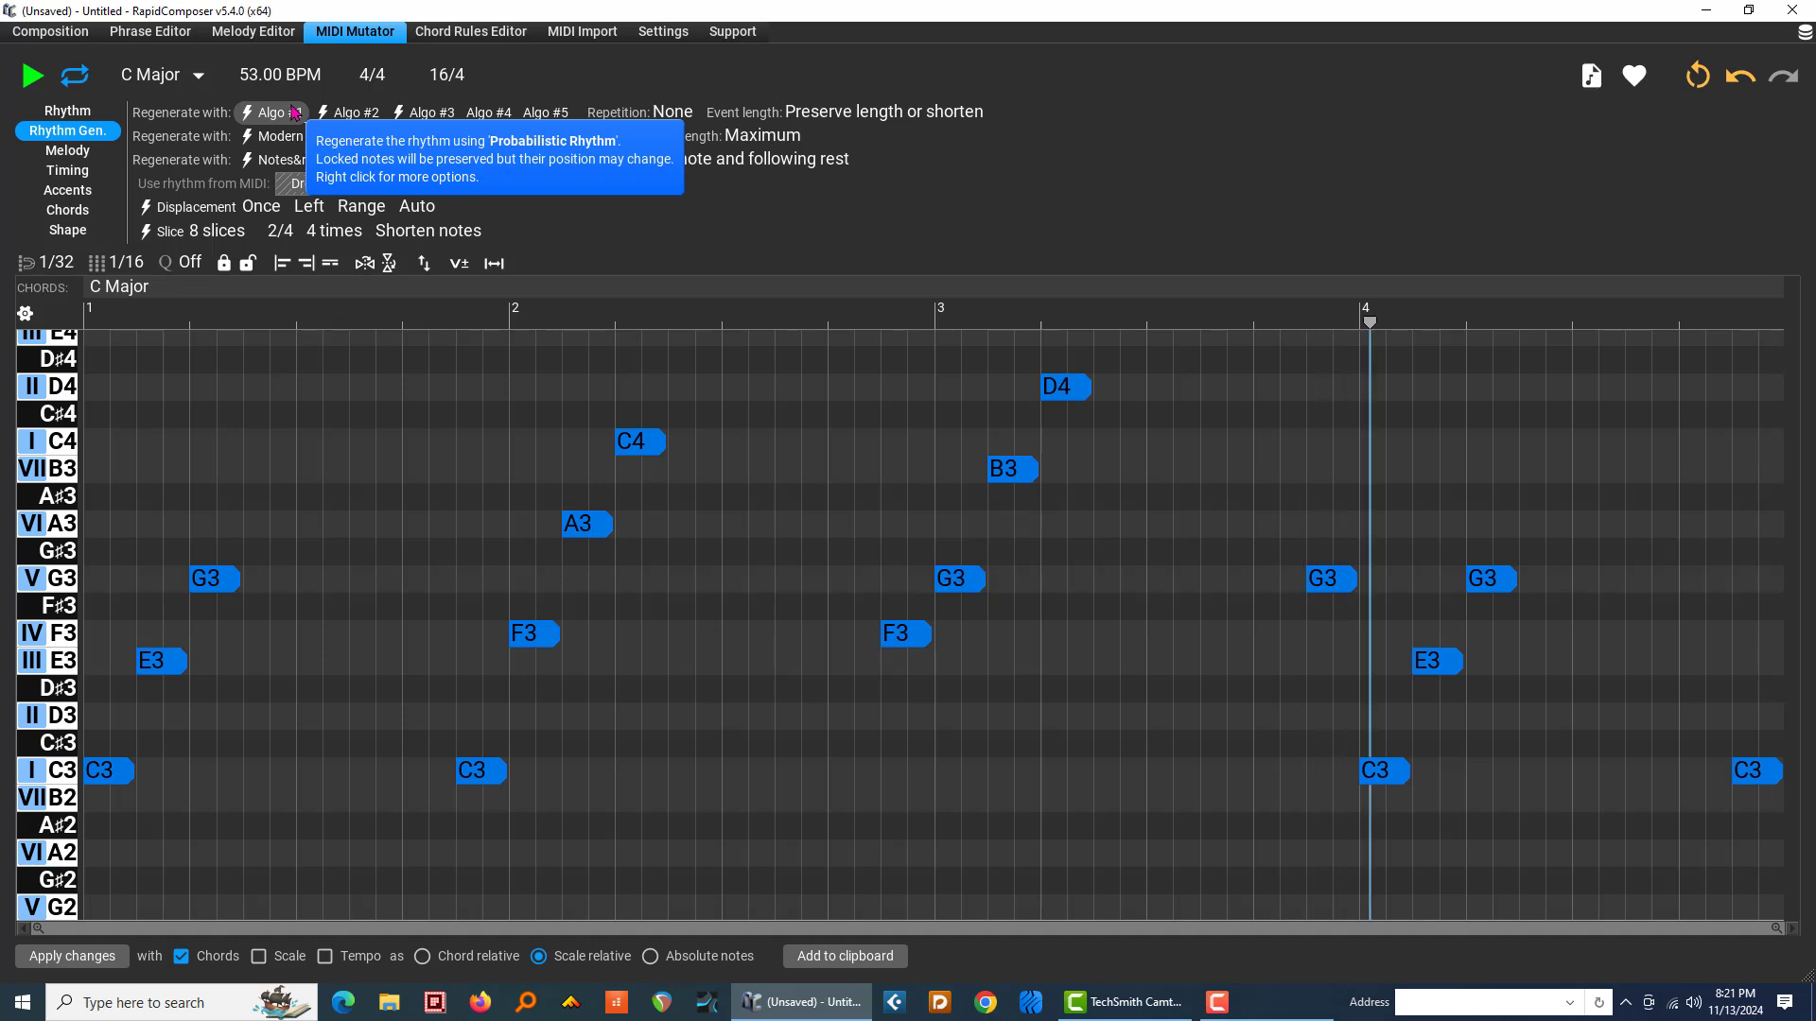
left_click(294, 114)
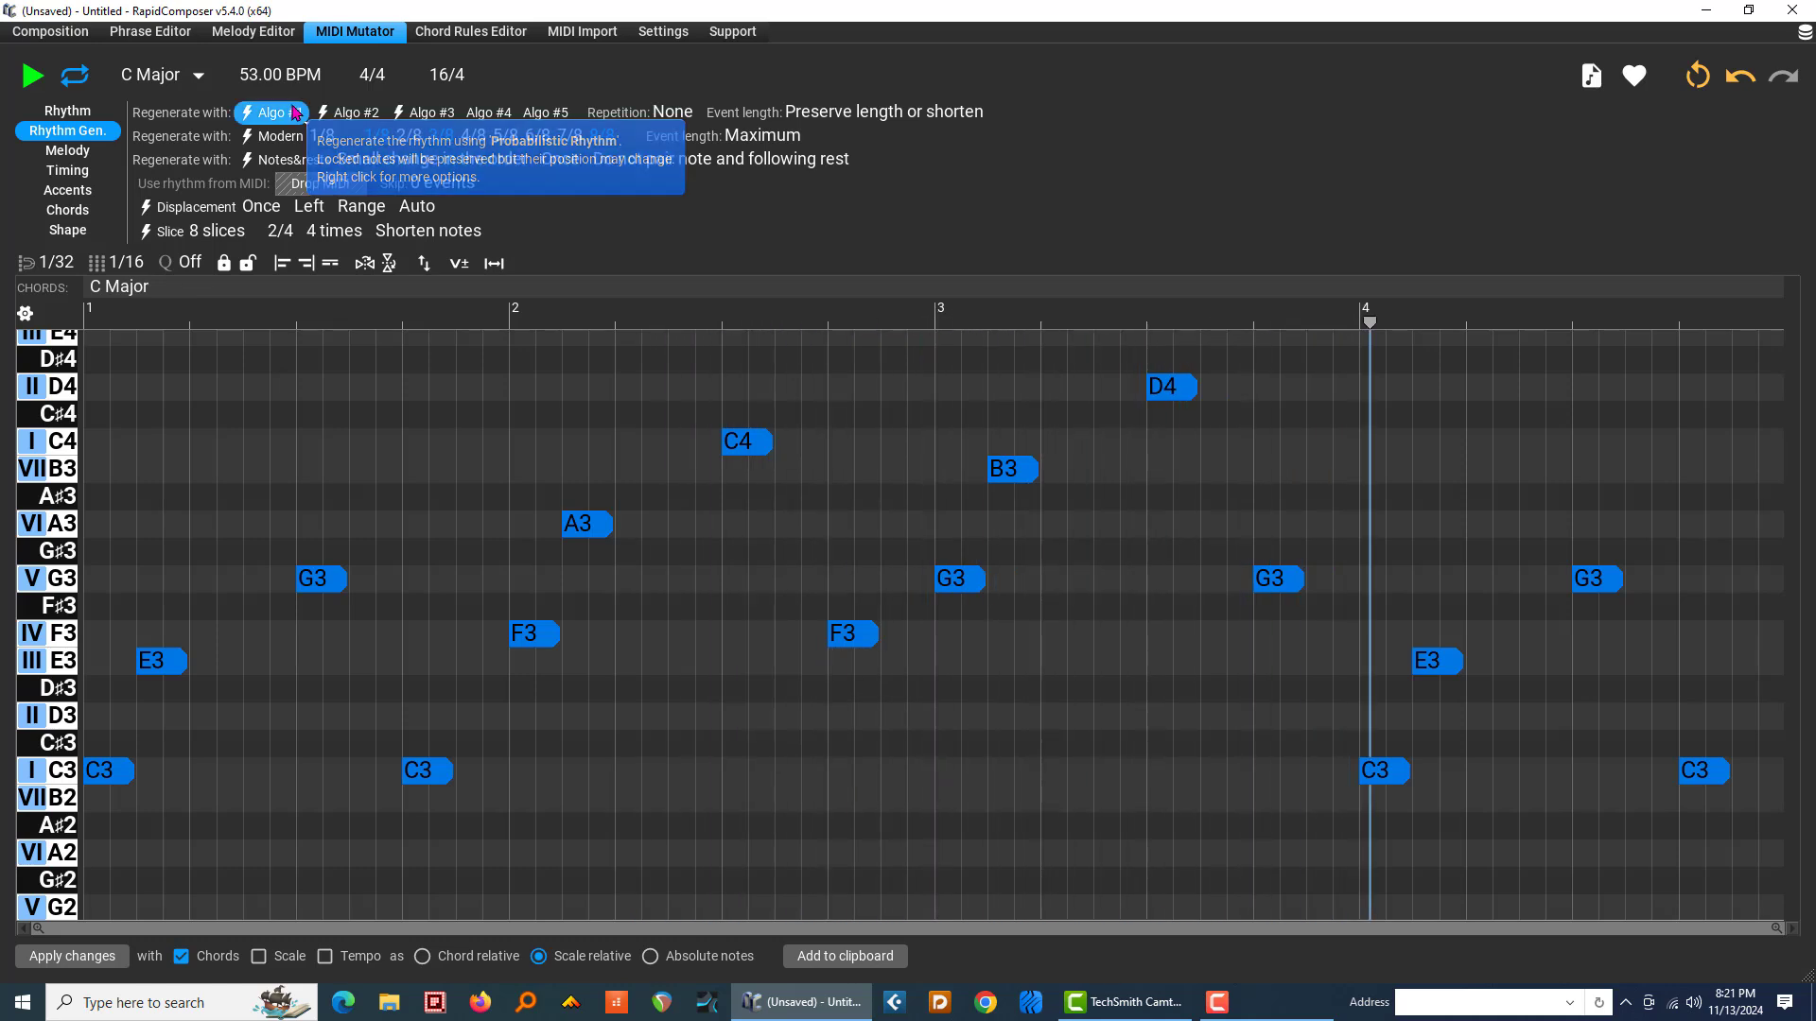
left_click(295, 112)
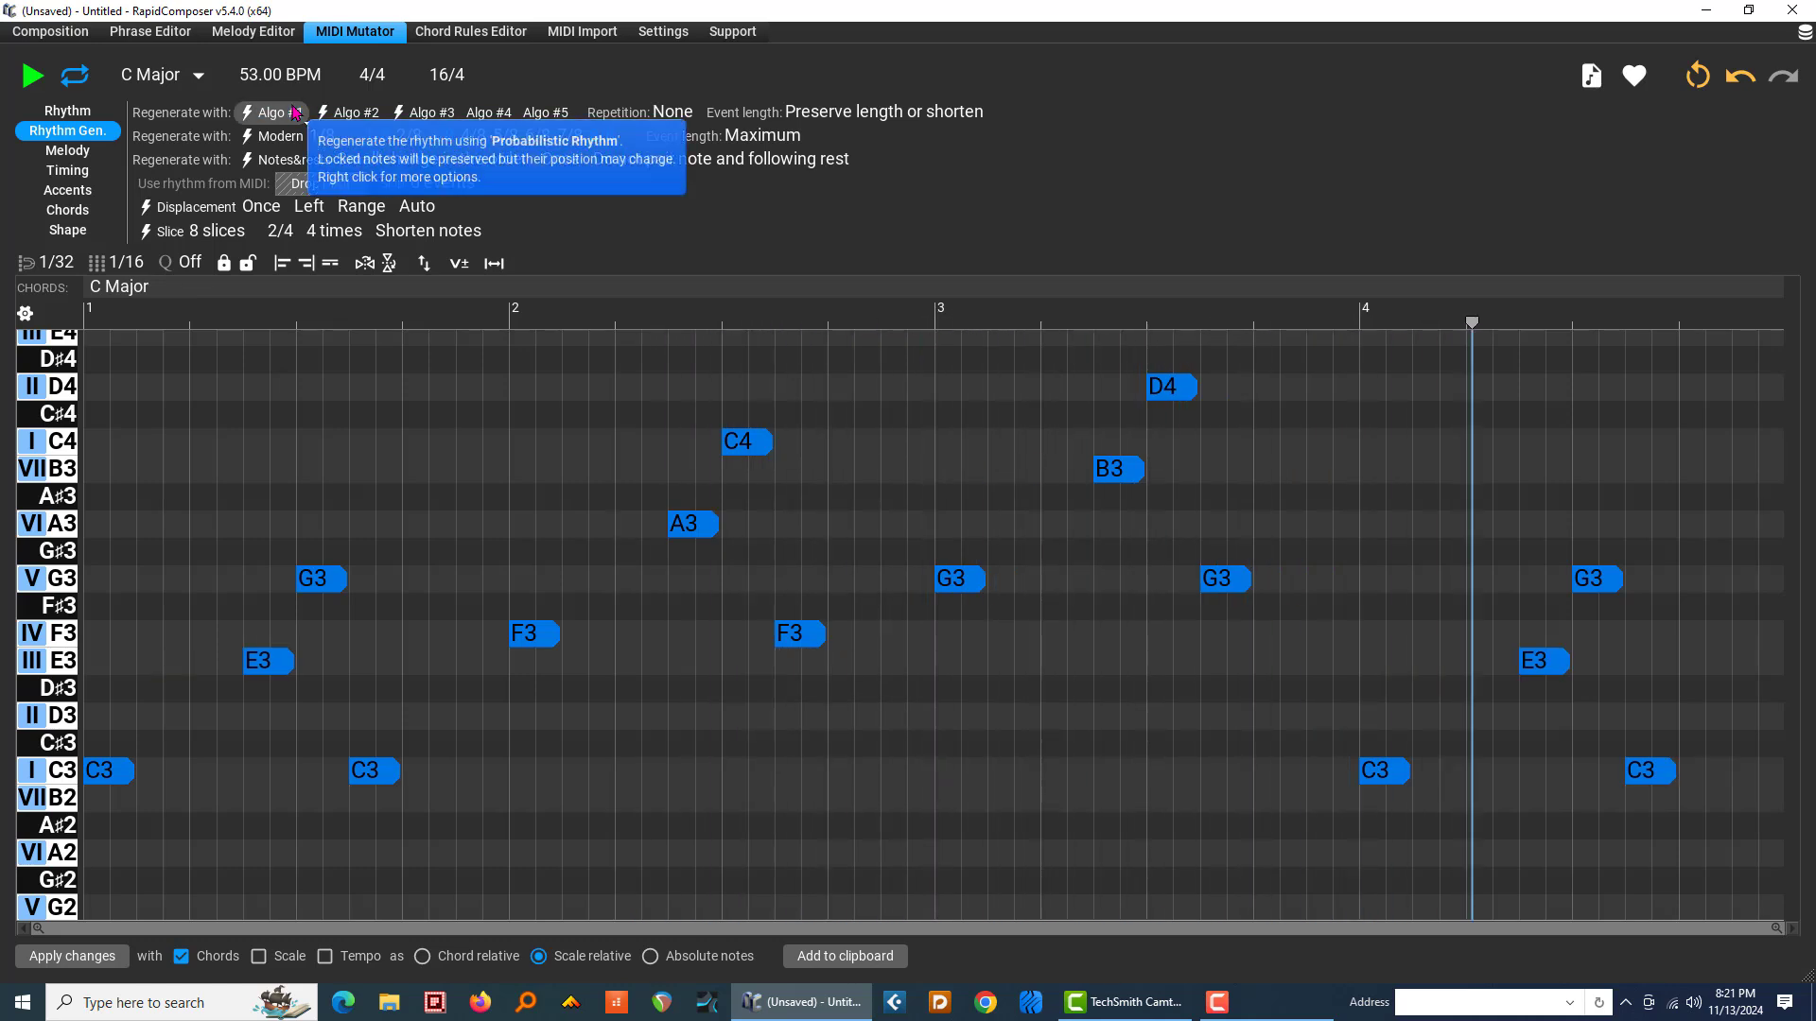
left_click(43, 77)
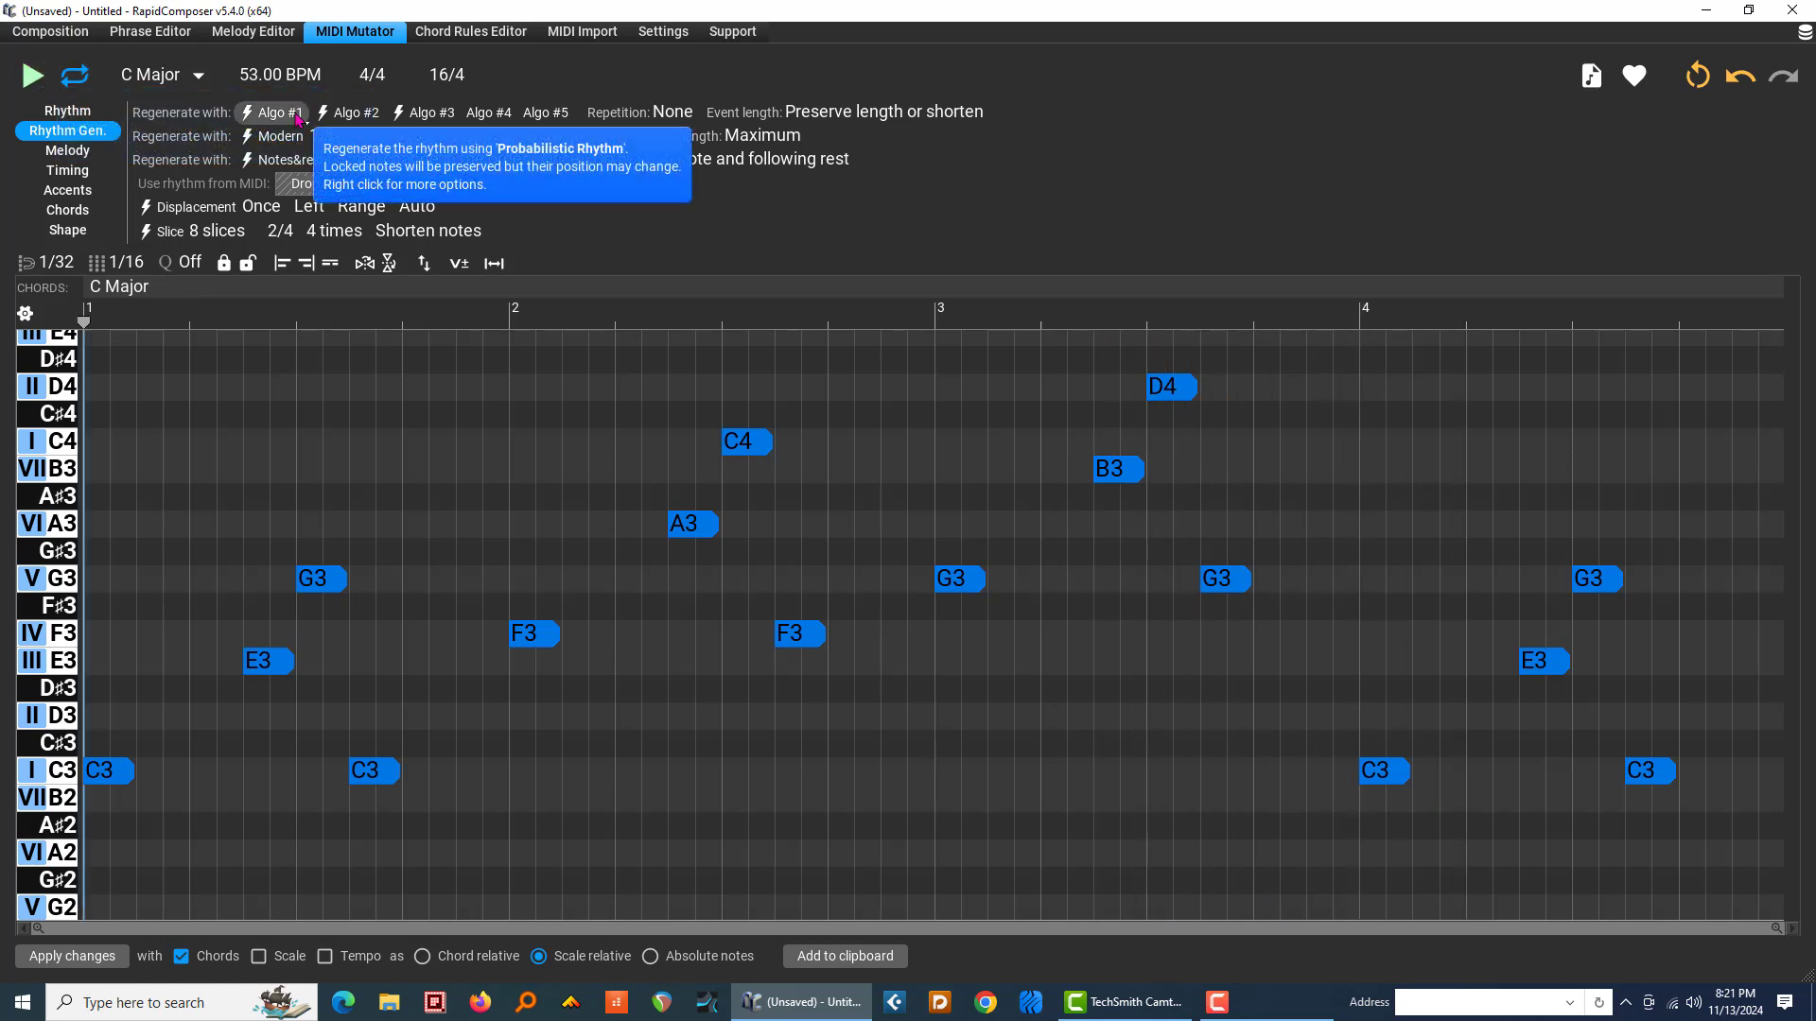
Step: Lower the randomness in Algo #1's Probabilistic Rhythm settings
right_click(296, 115)
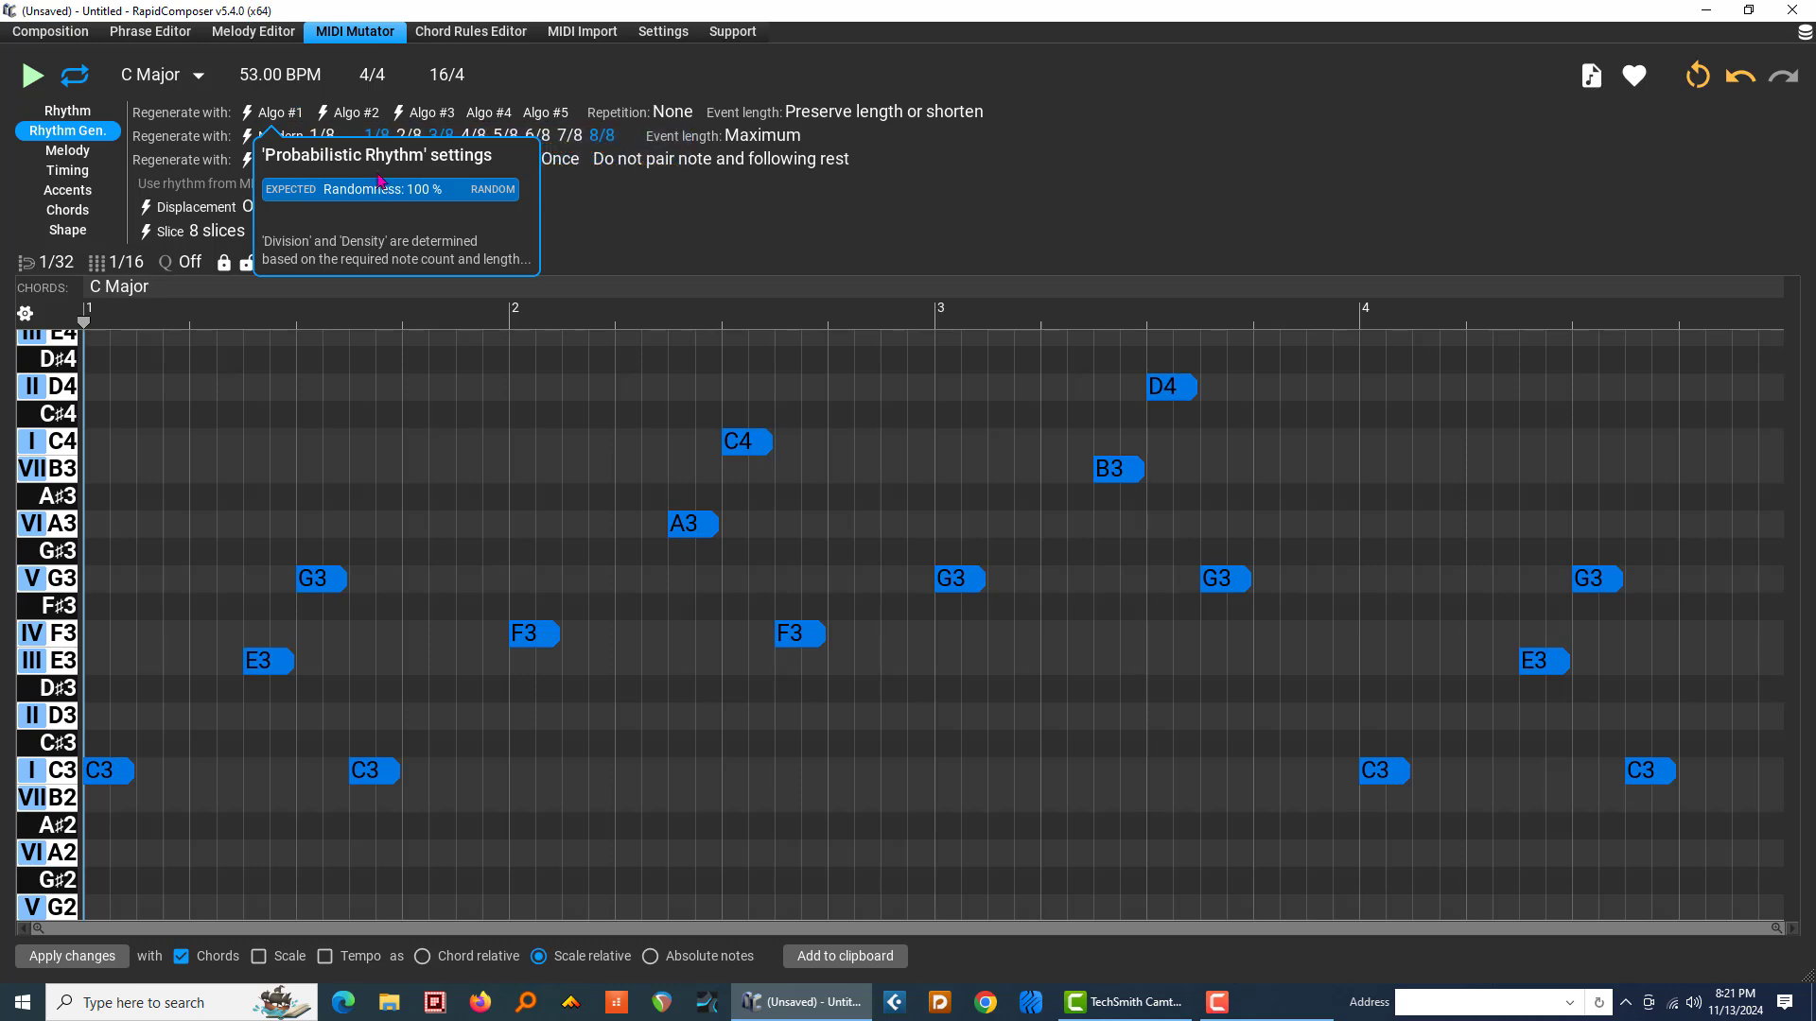
left_click_drag(509, 198, 331, 193)
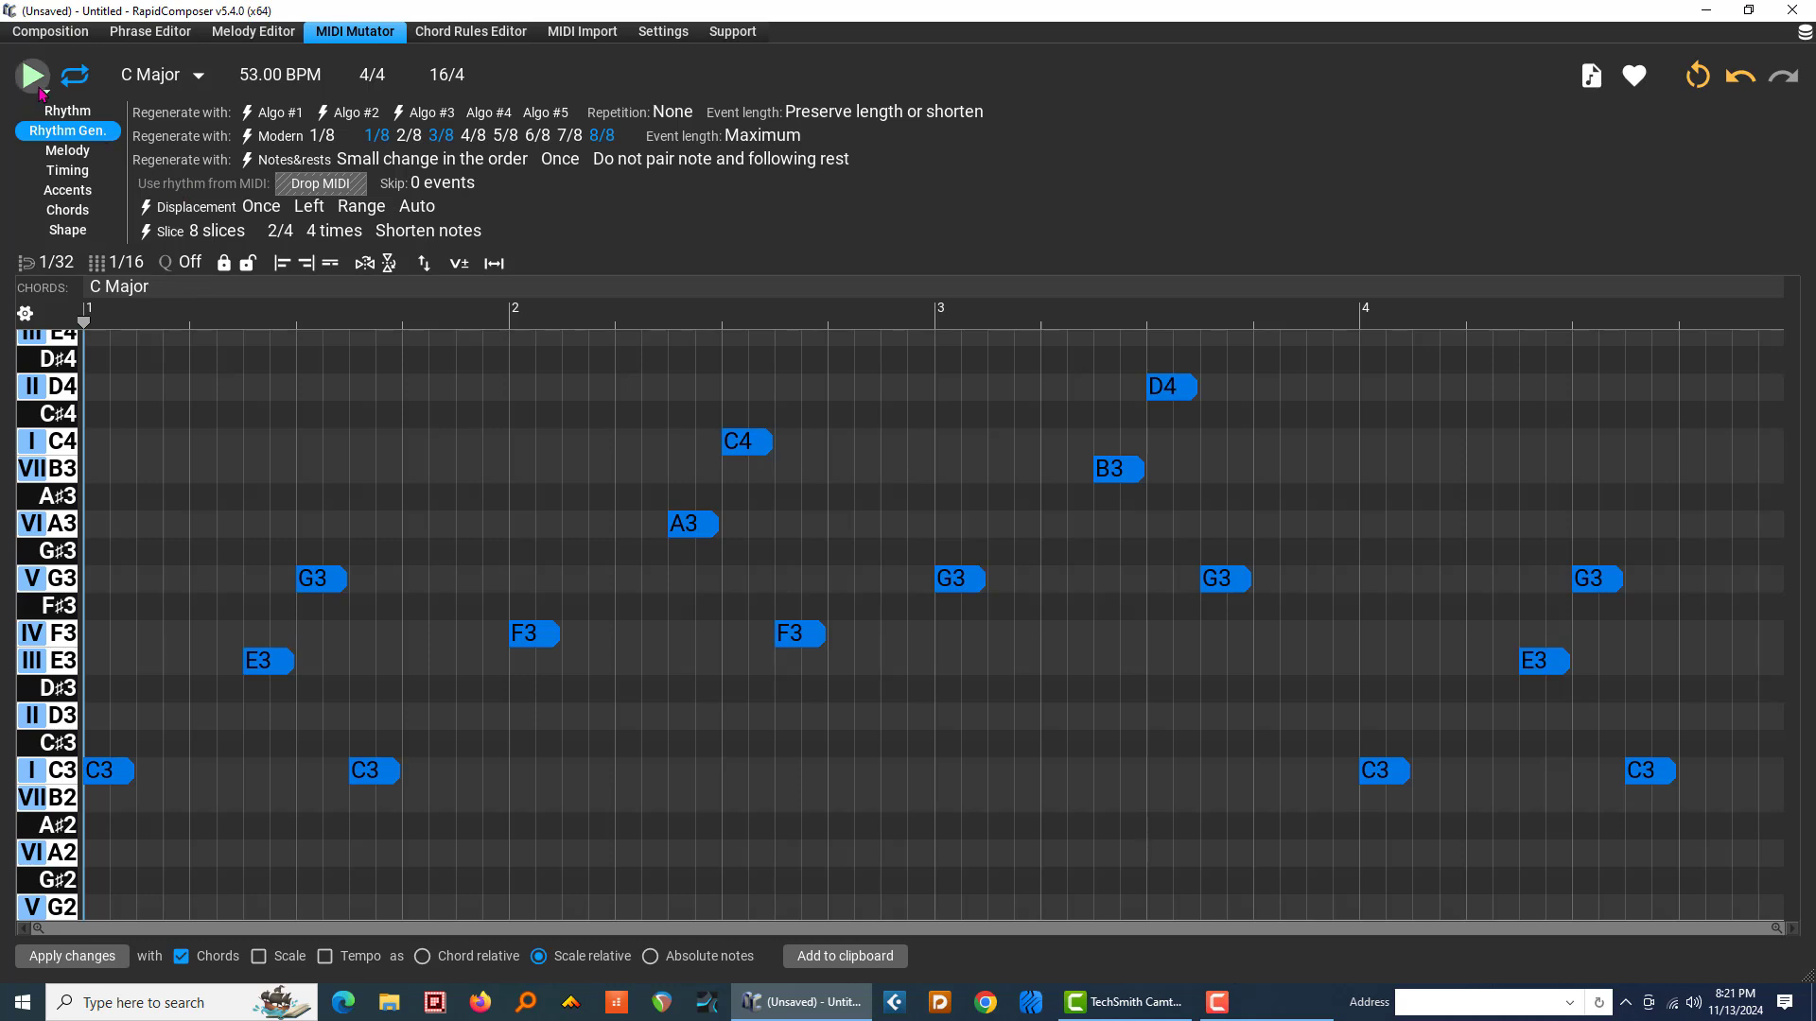
Step: Regenerate the rhythm with Algo #1 at the lowered randomness, preview it, keep regenerating it during looped playback, and stop playback
left_click(274, 112)
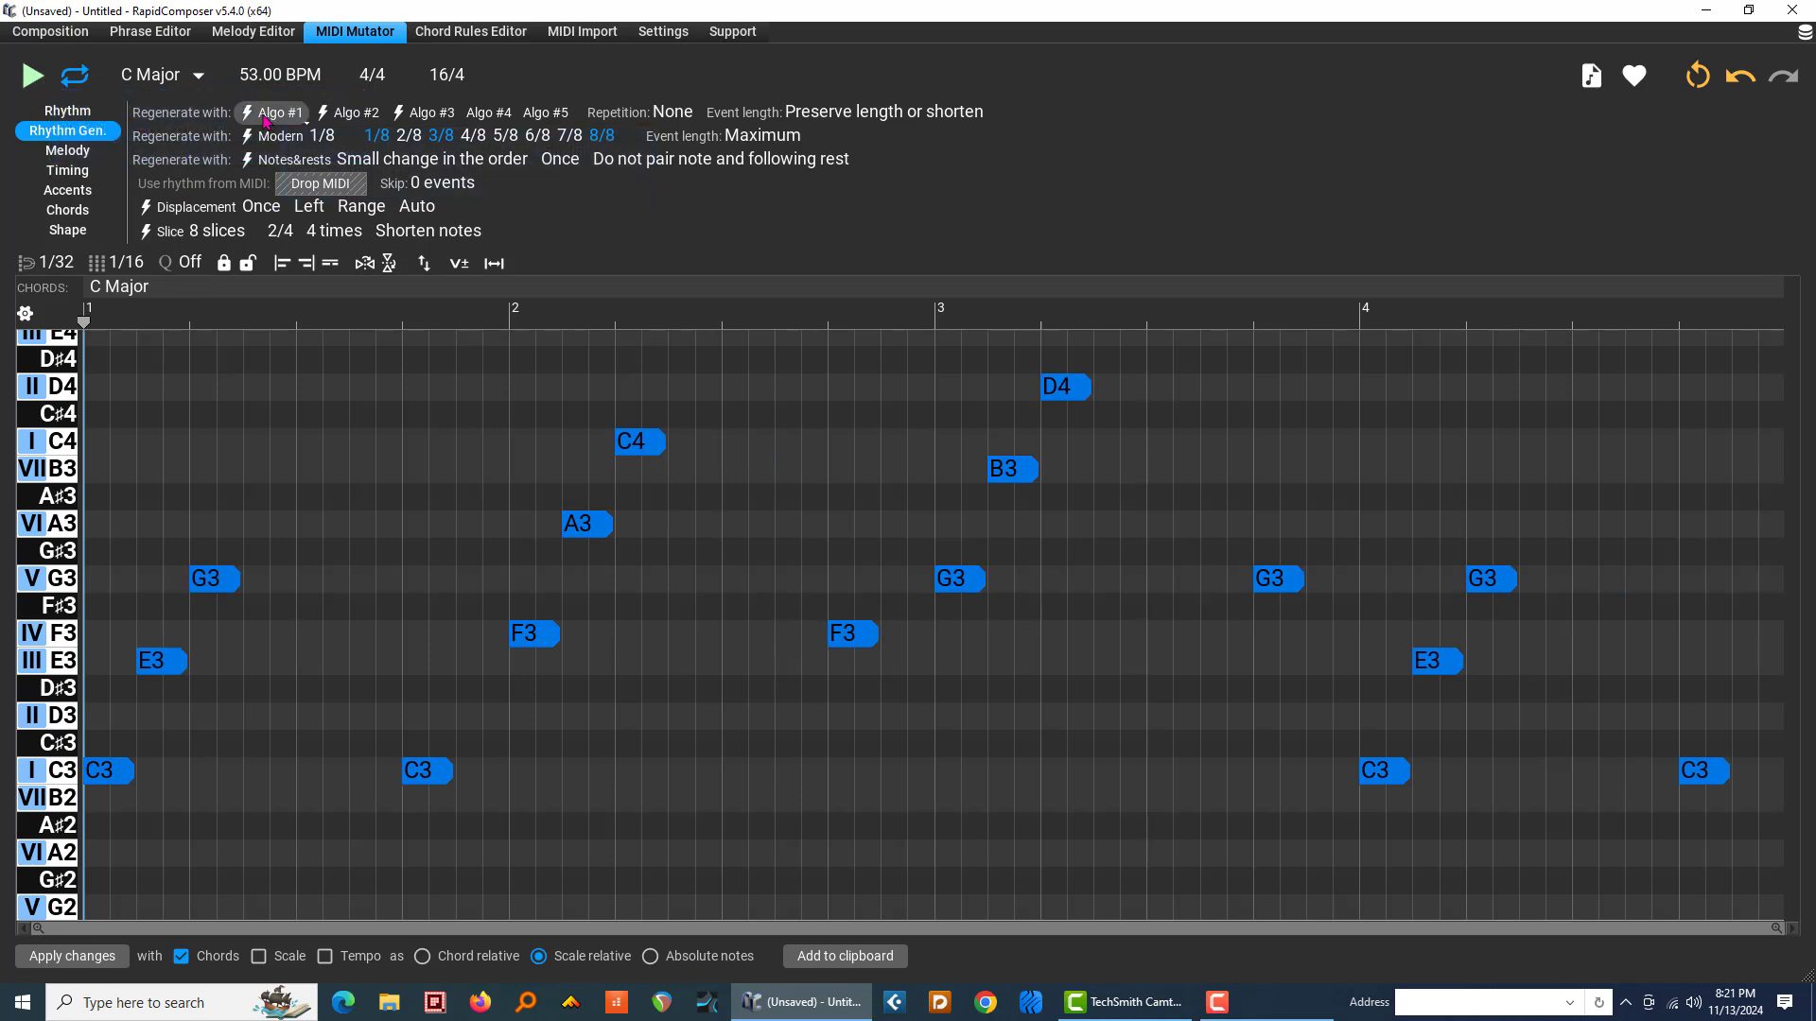
left_click(32, 74)
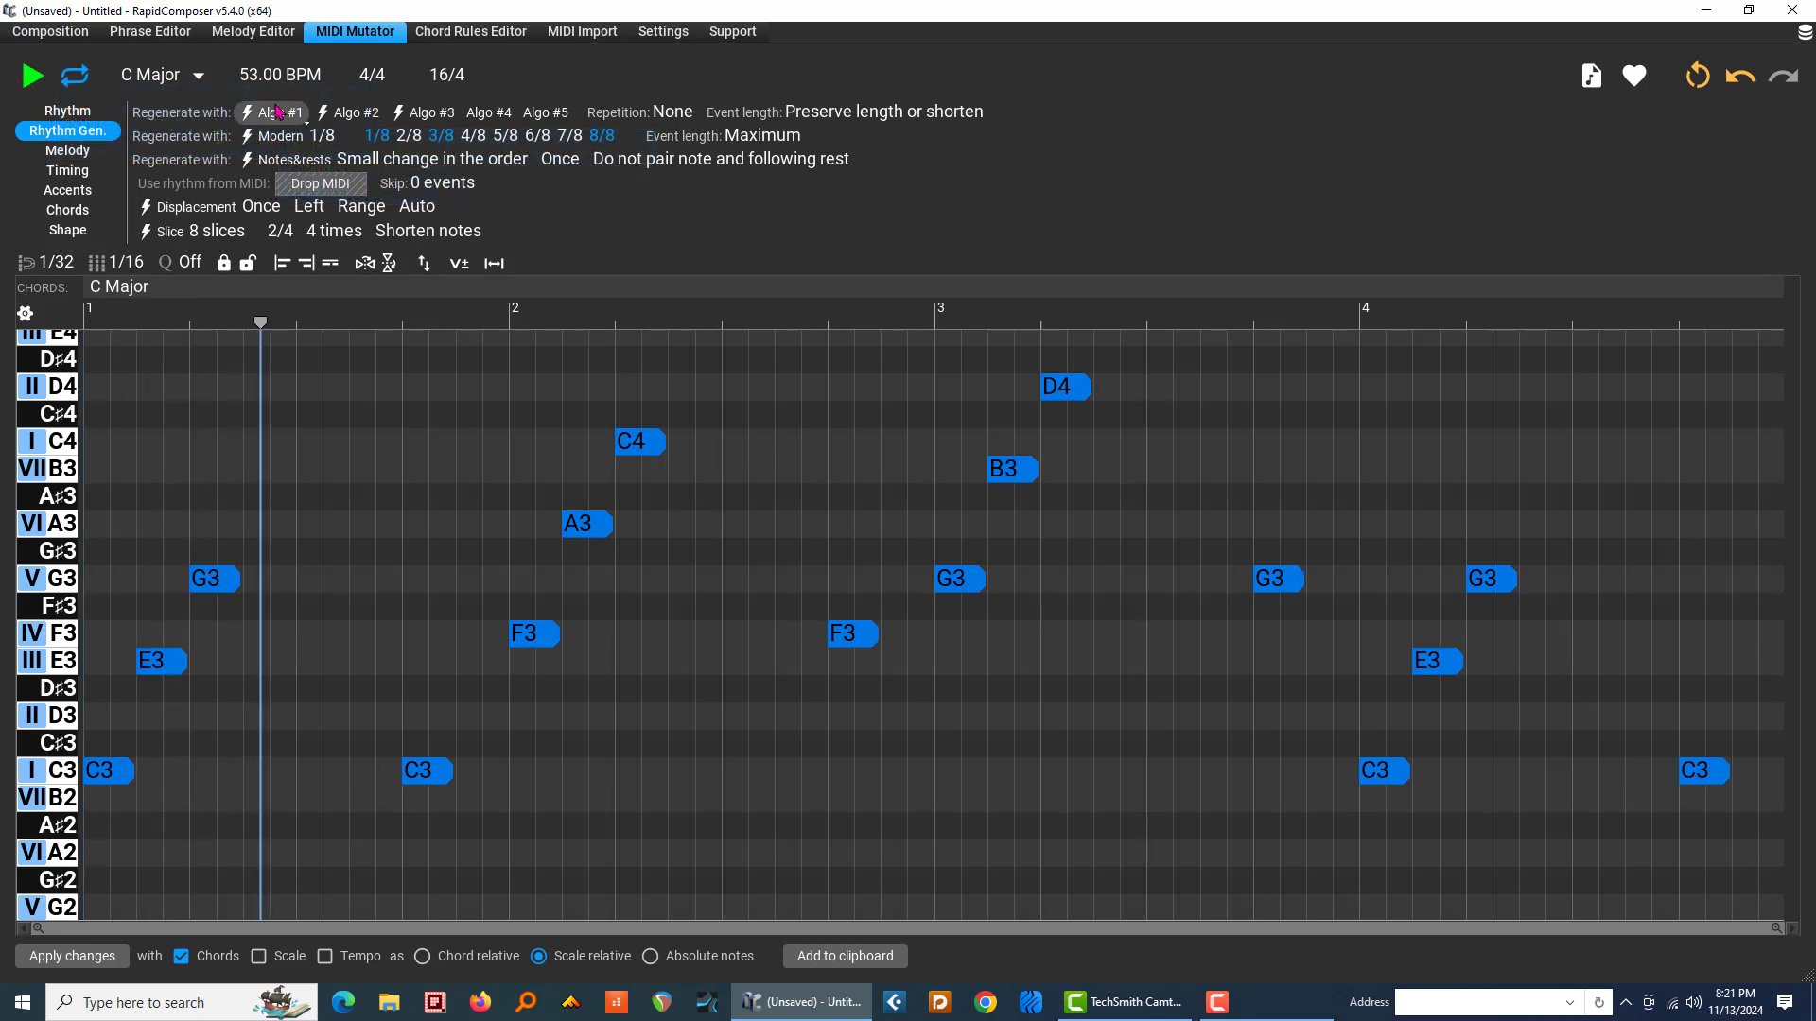
left_click(274, 113)
left_click(274, 113)
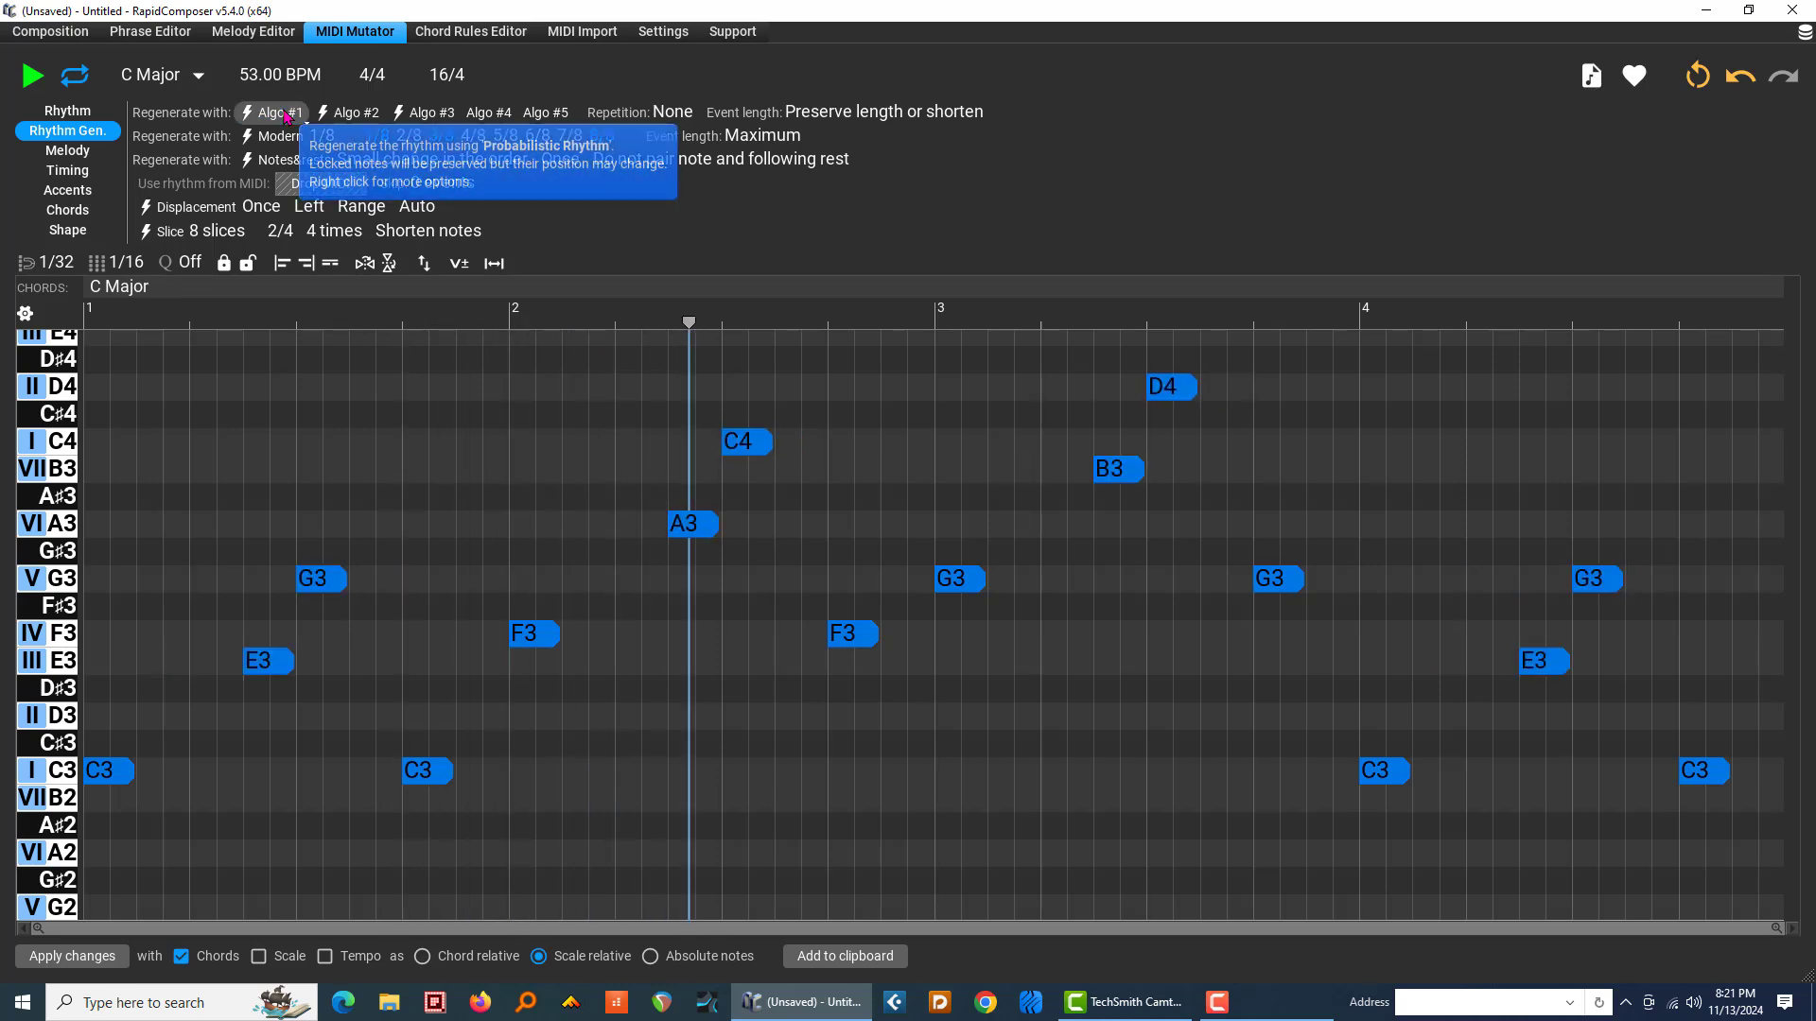
left_click(284, 114)
left_click(285, 114)
left_click(285, 115)
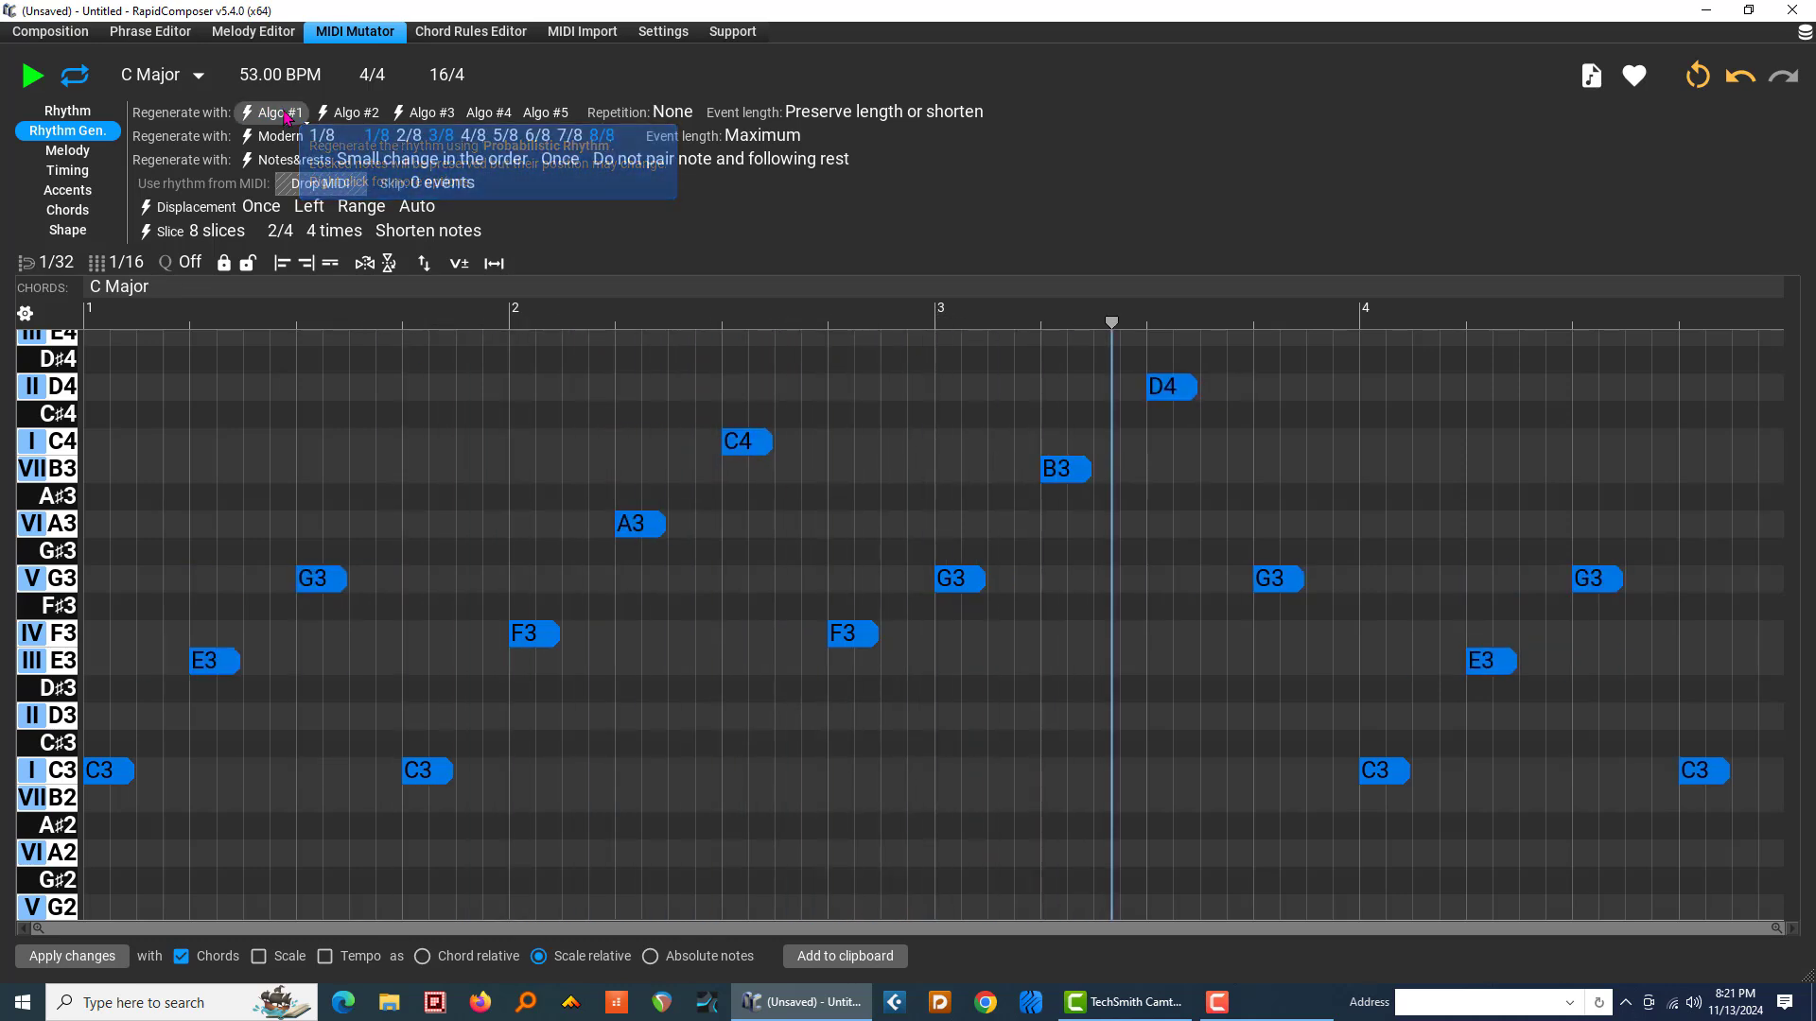
left_click(285, 115)
left_click(285, 114)
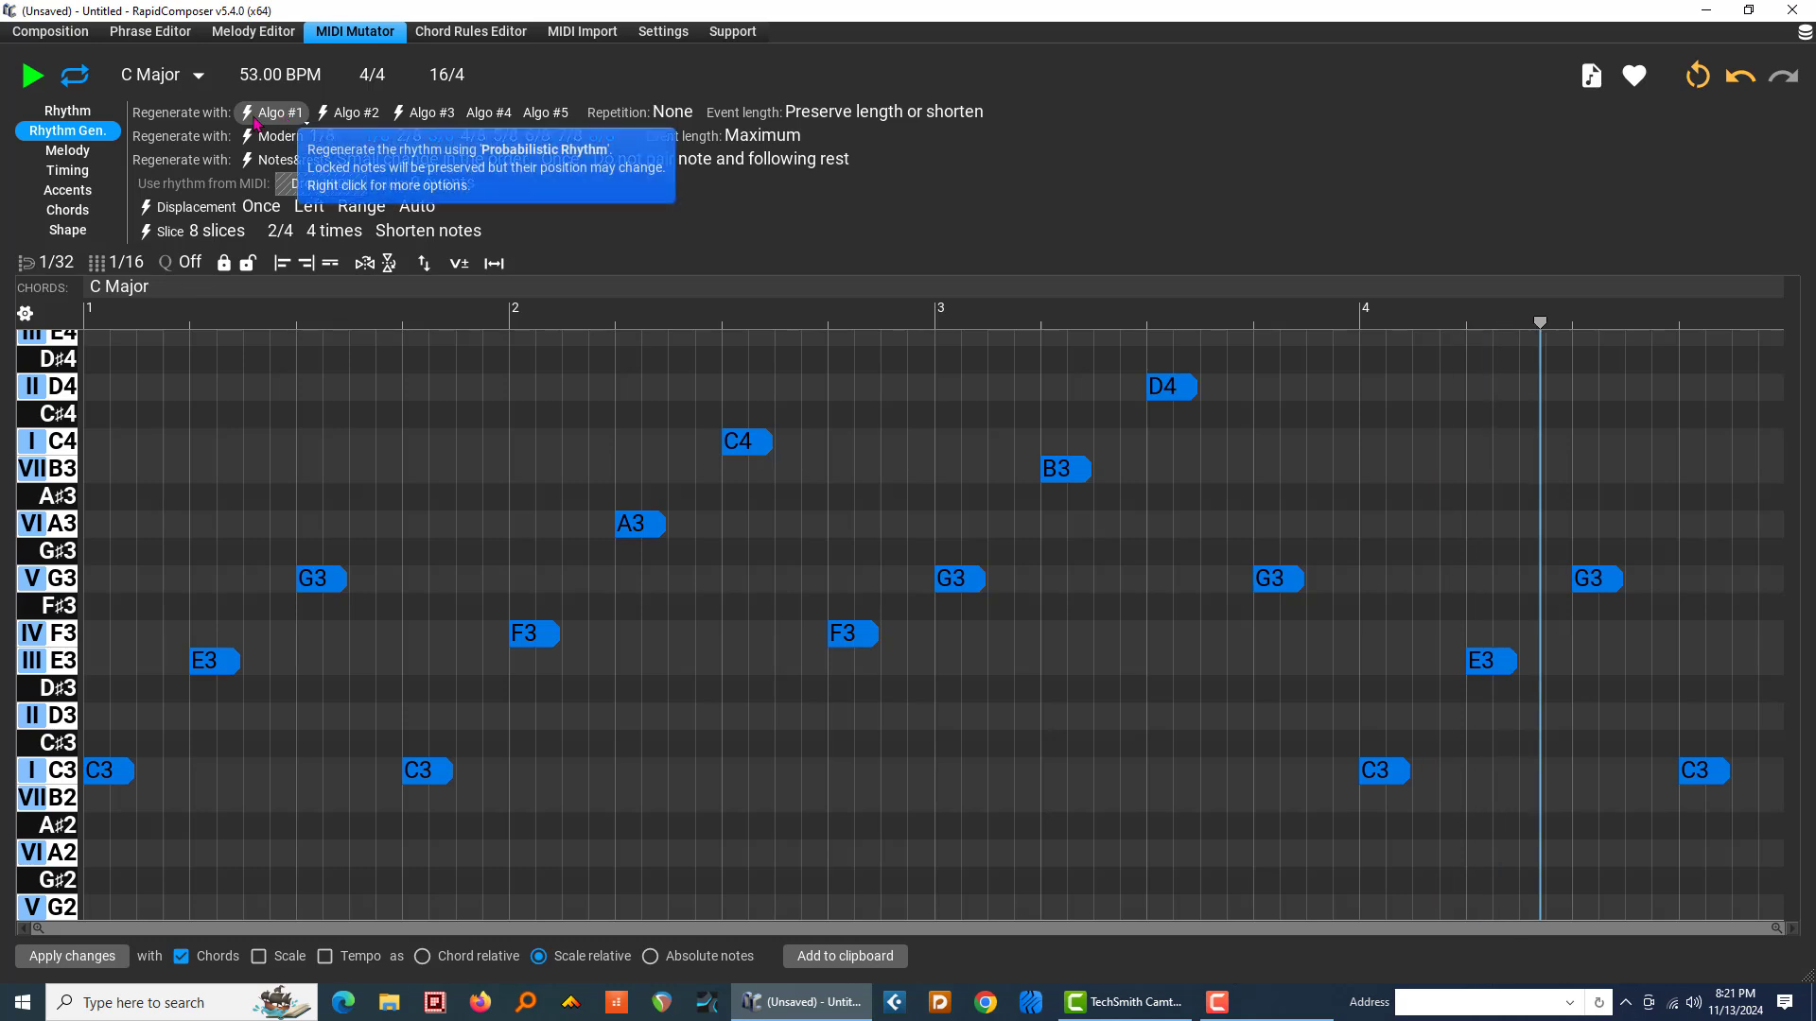
key("space")
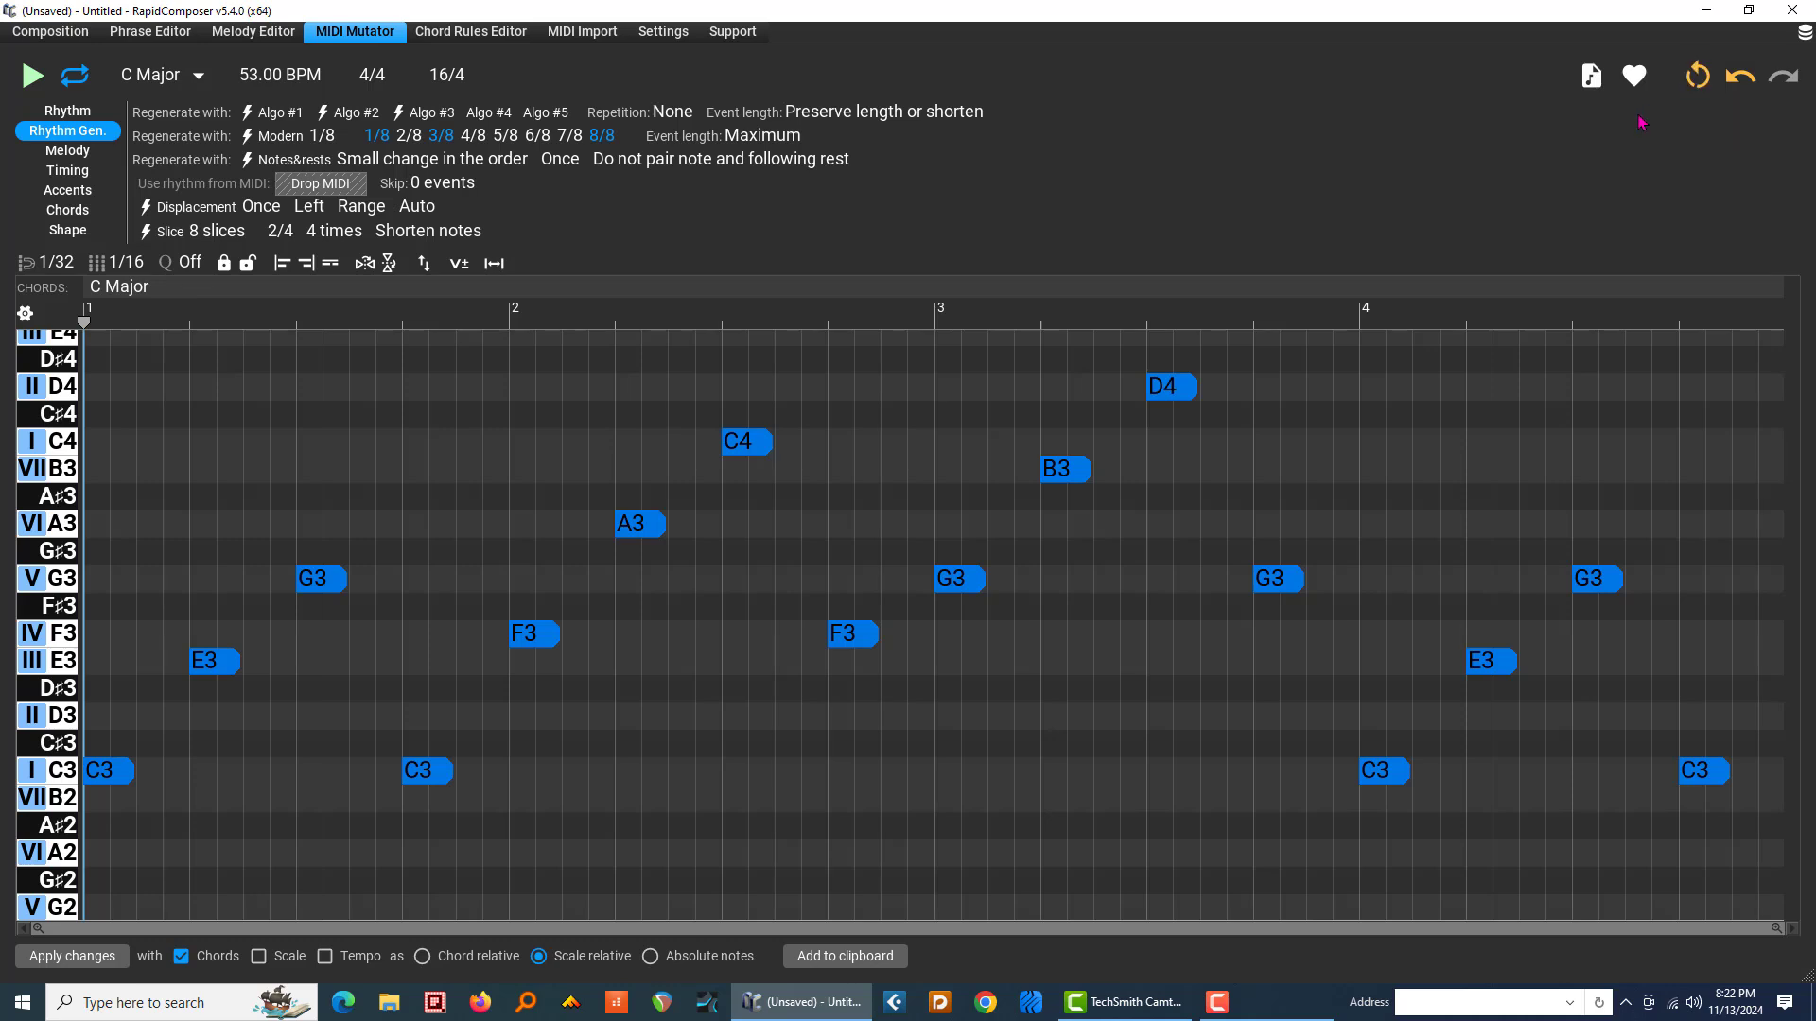
Step: Undo the last rhythm change and reload the original Arpeggiator phrase from the composition into the MIDI Mutator
left_click(1739, 77)
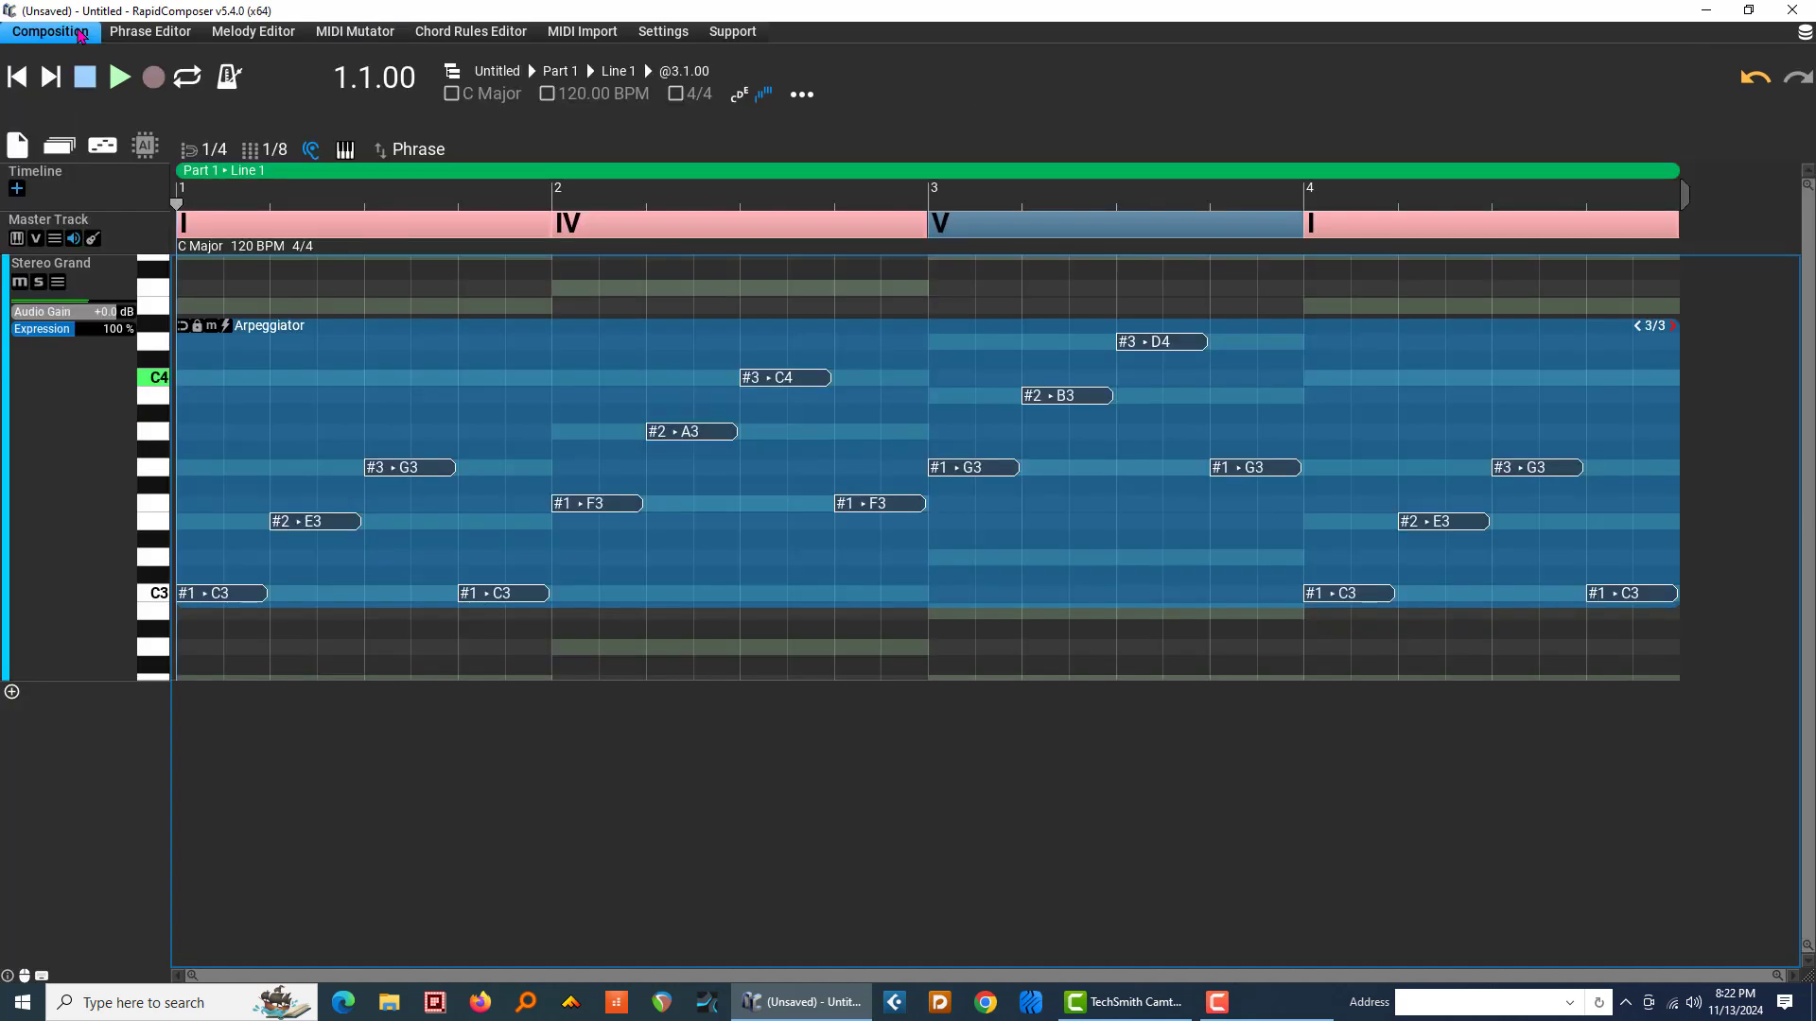
left_click(84, 36)
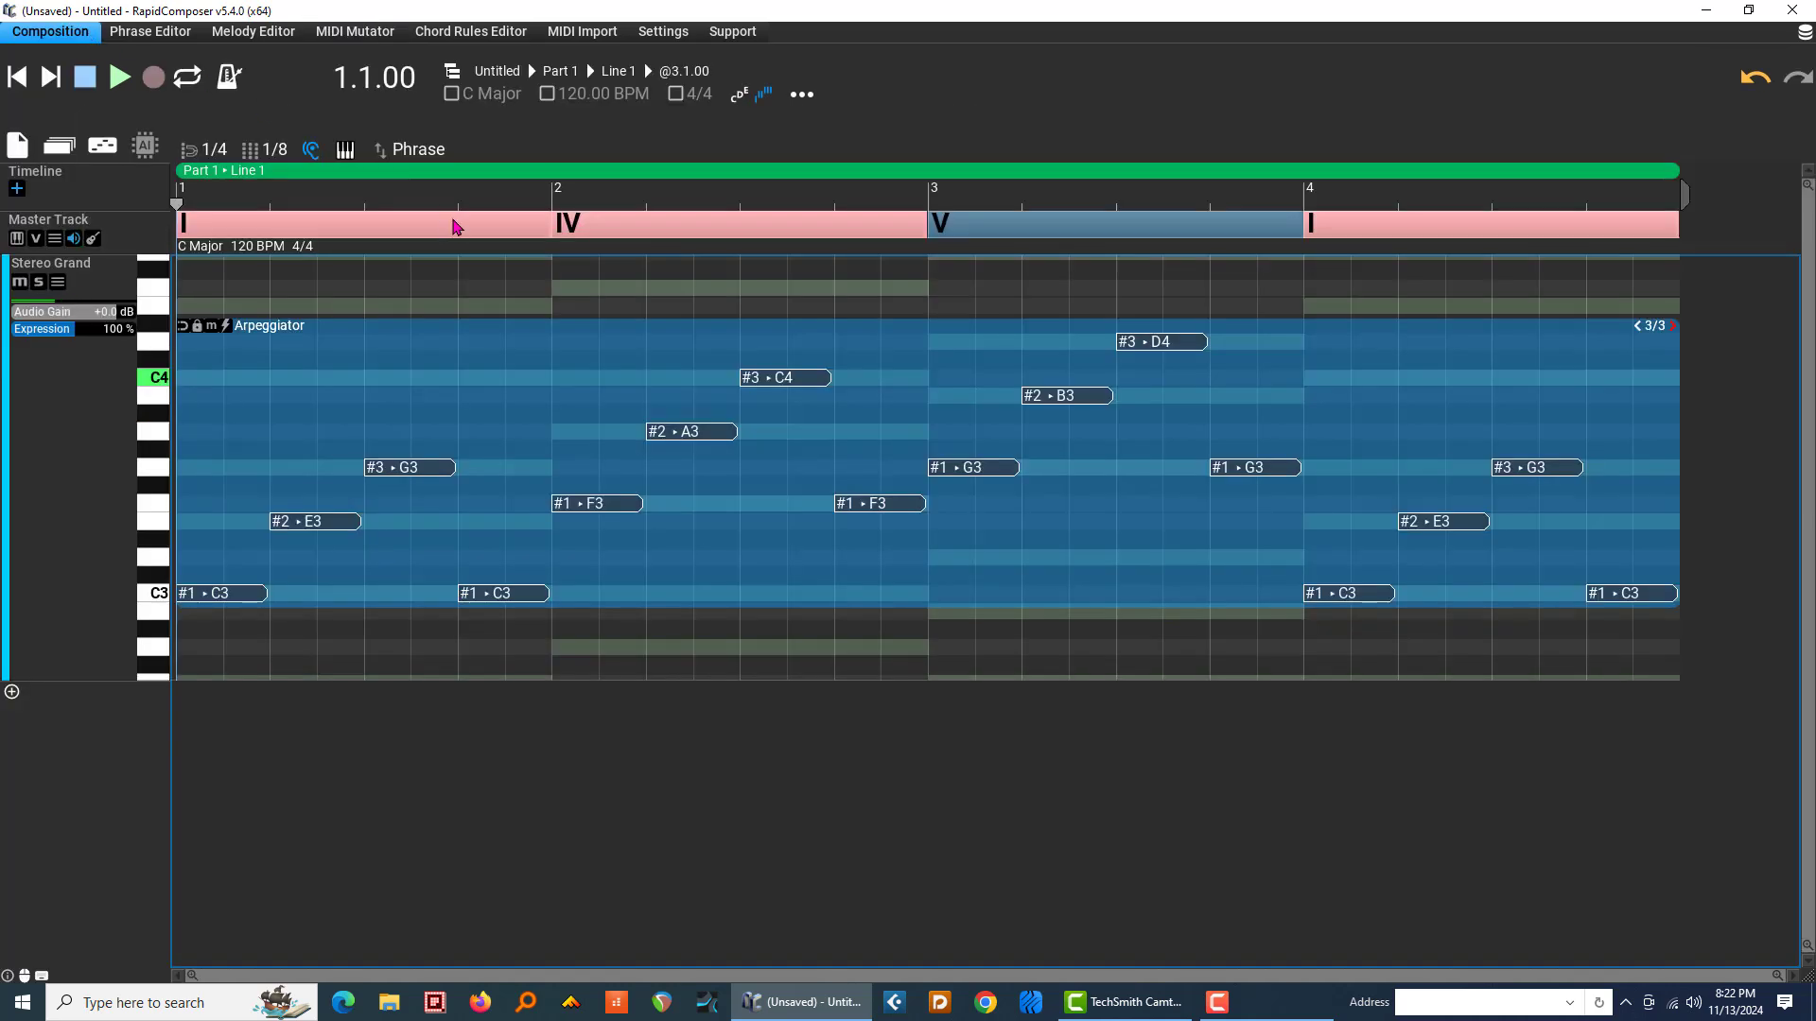
double_click(485, 366)
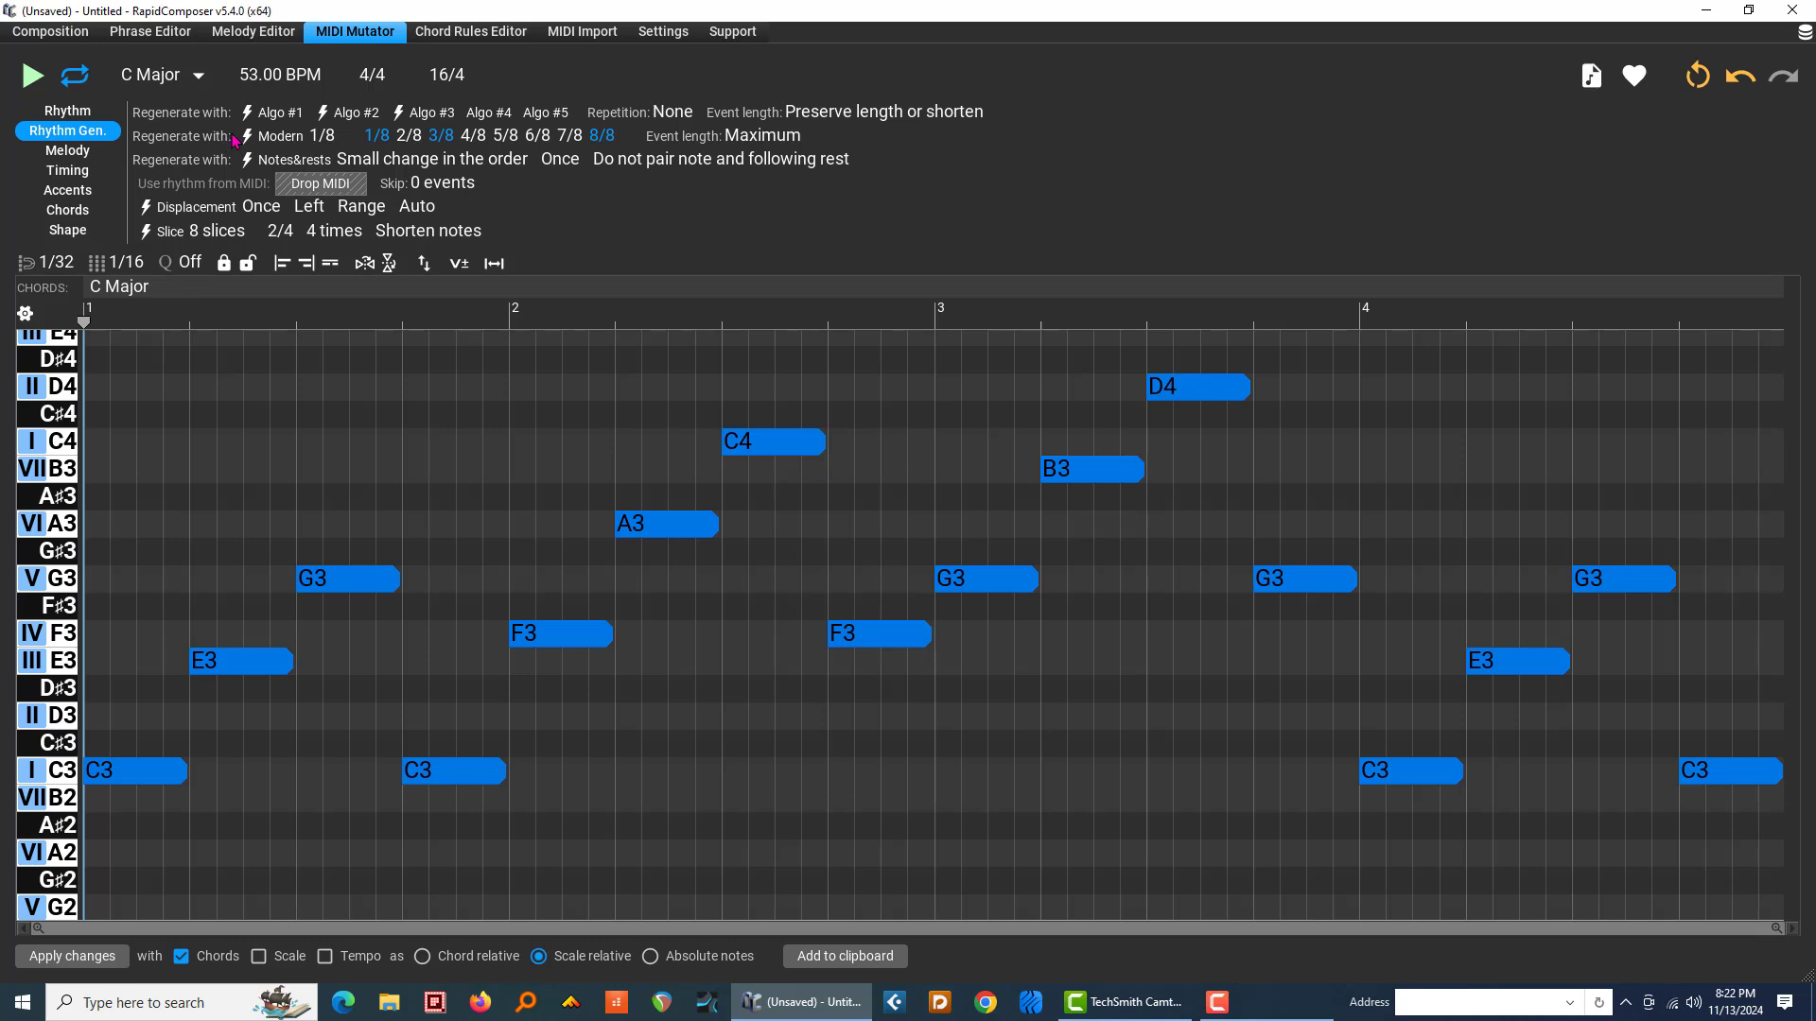
Step: Regenerate the reloaded phrase's rhythm repeatedly with Algo #1, leaving playback stopped
right_click(271, 121)
left_click(274, 114)
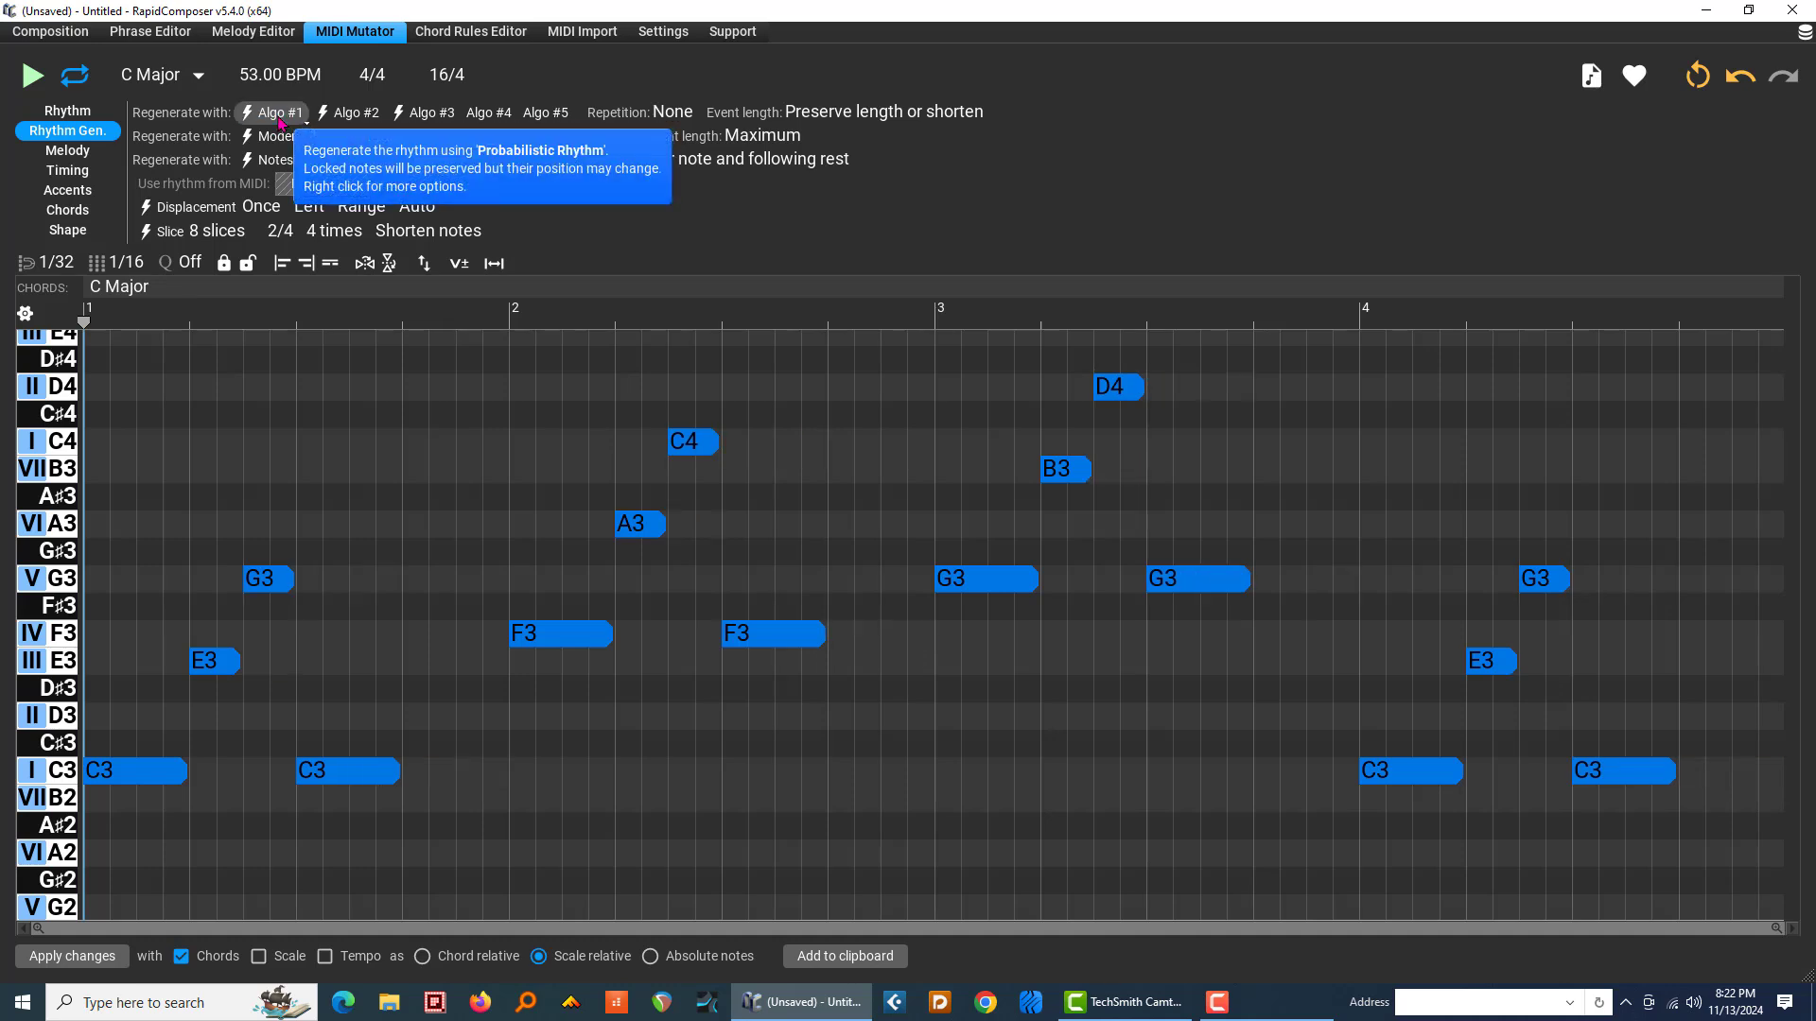
left_click(274, 114)
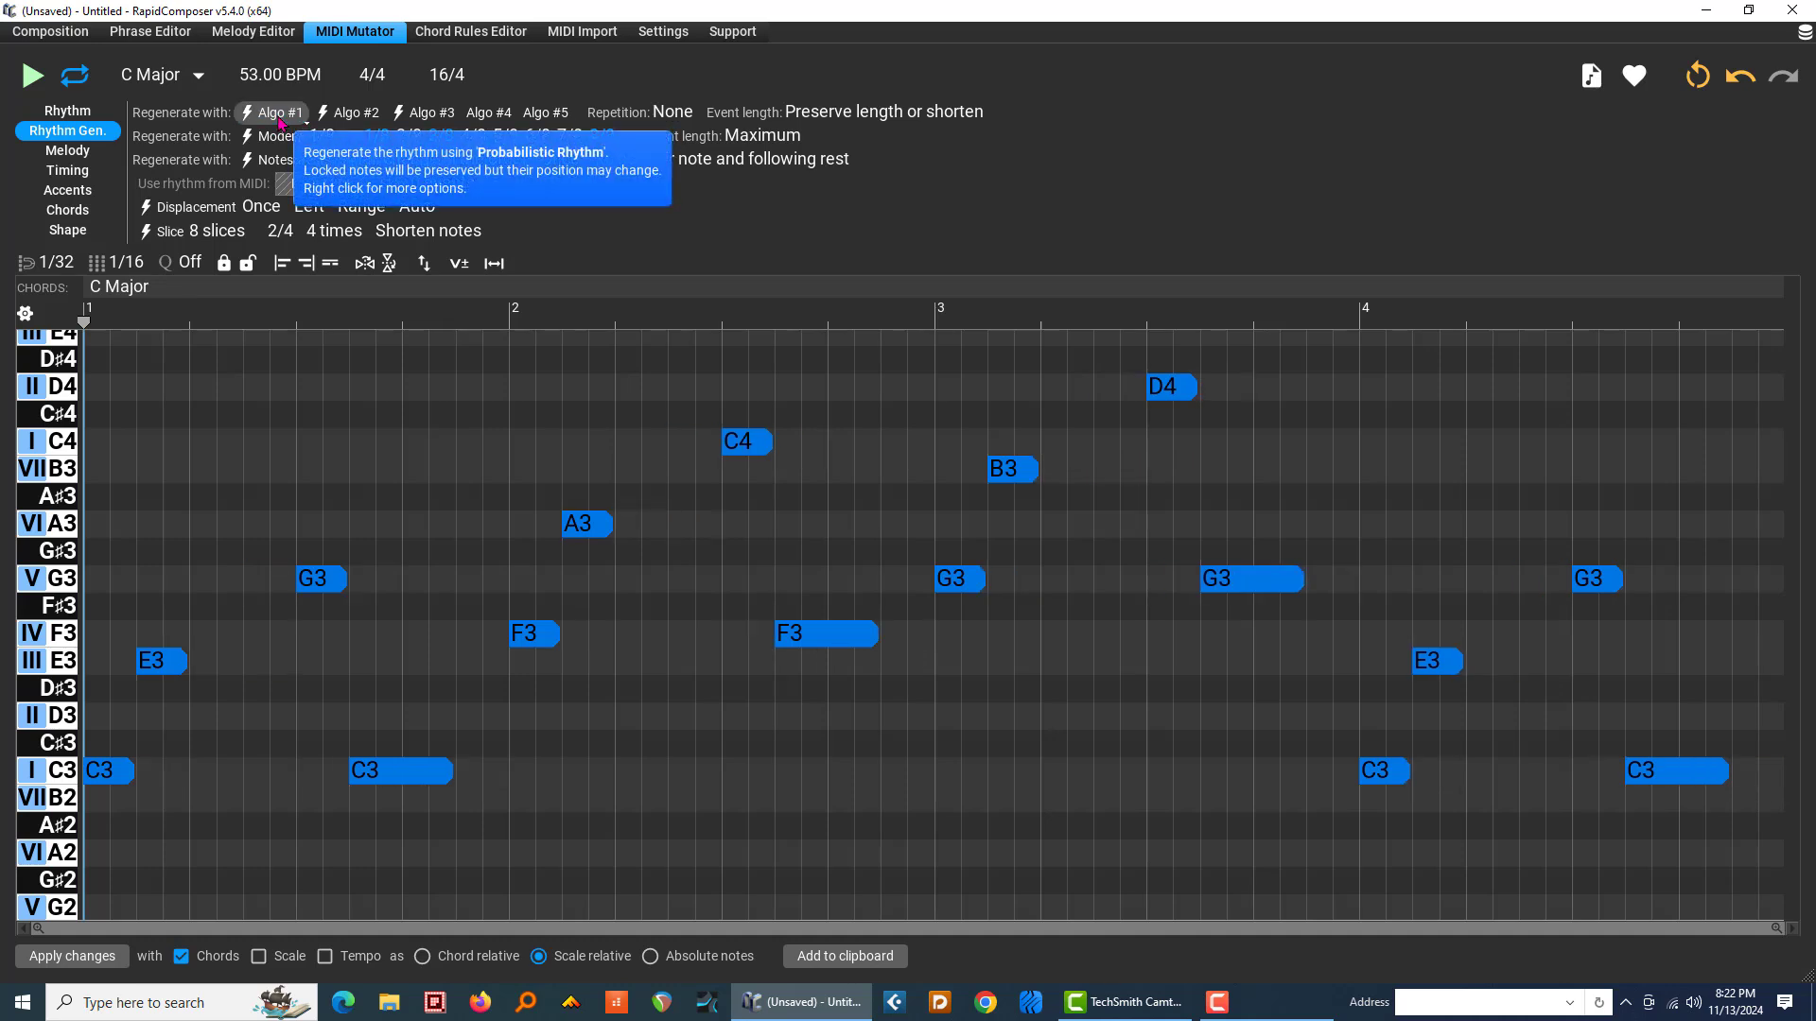
left_click(280, 120)
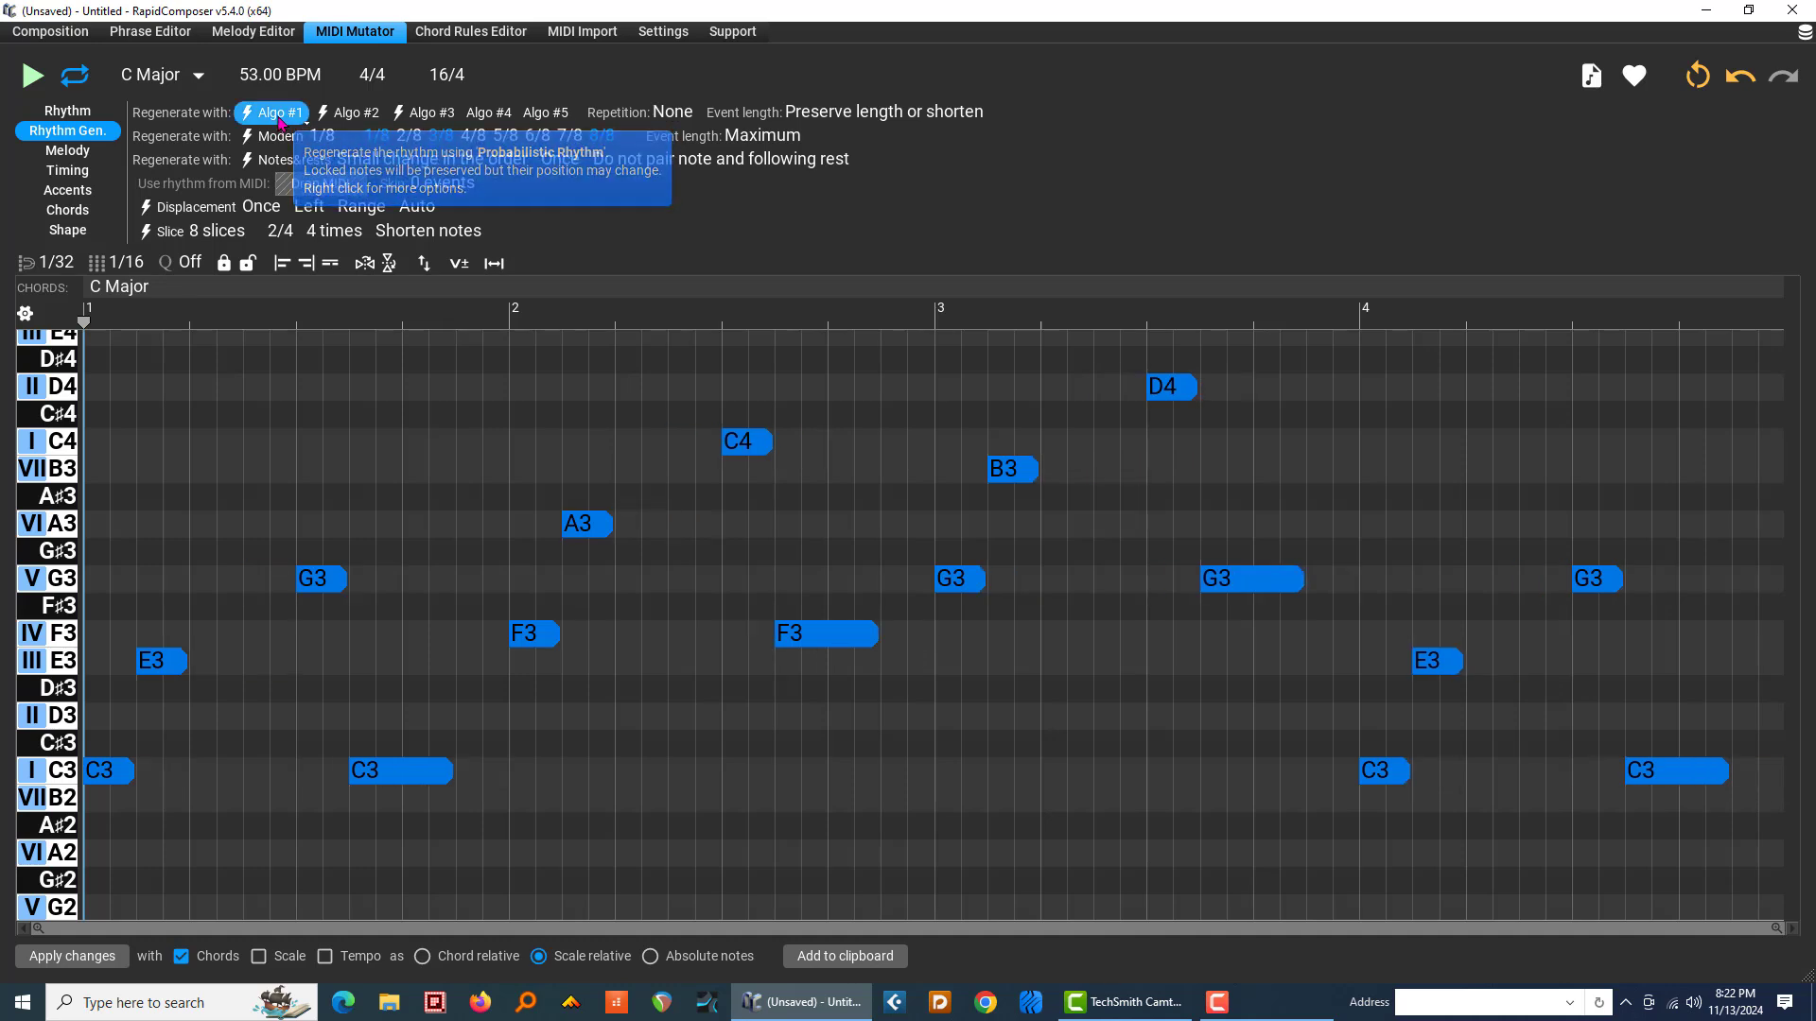
left_click(280, 120)
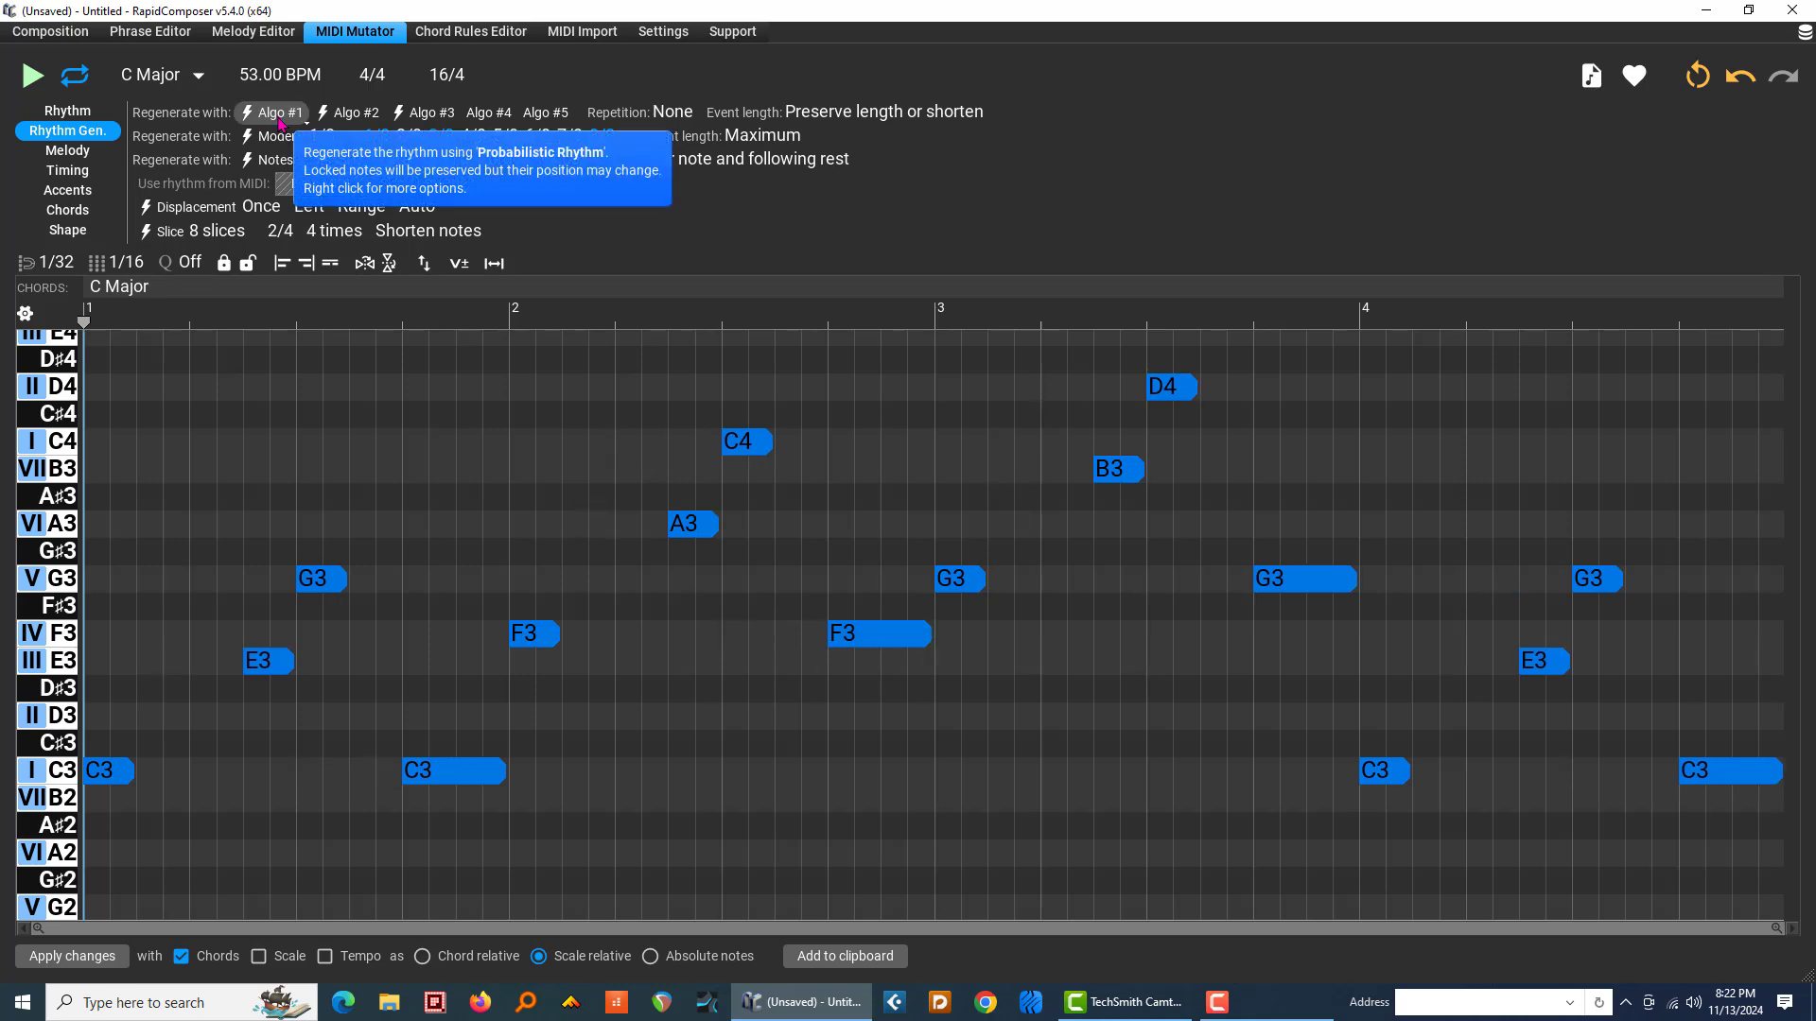
left_click(280, 120)
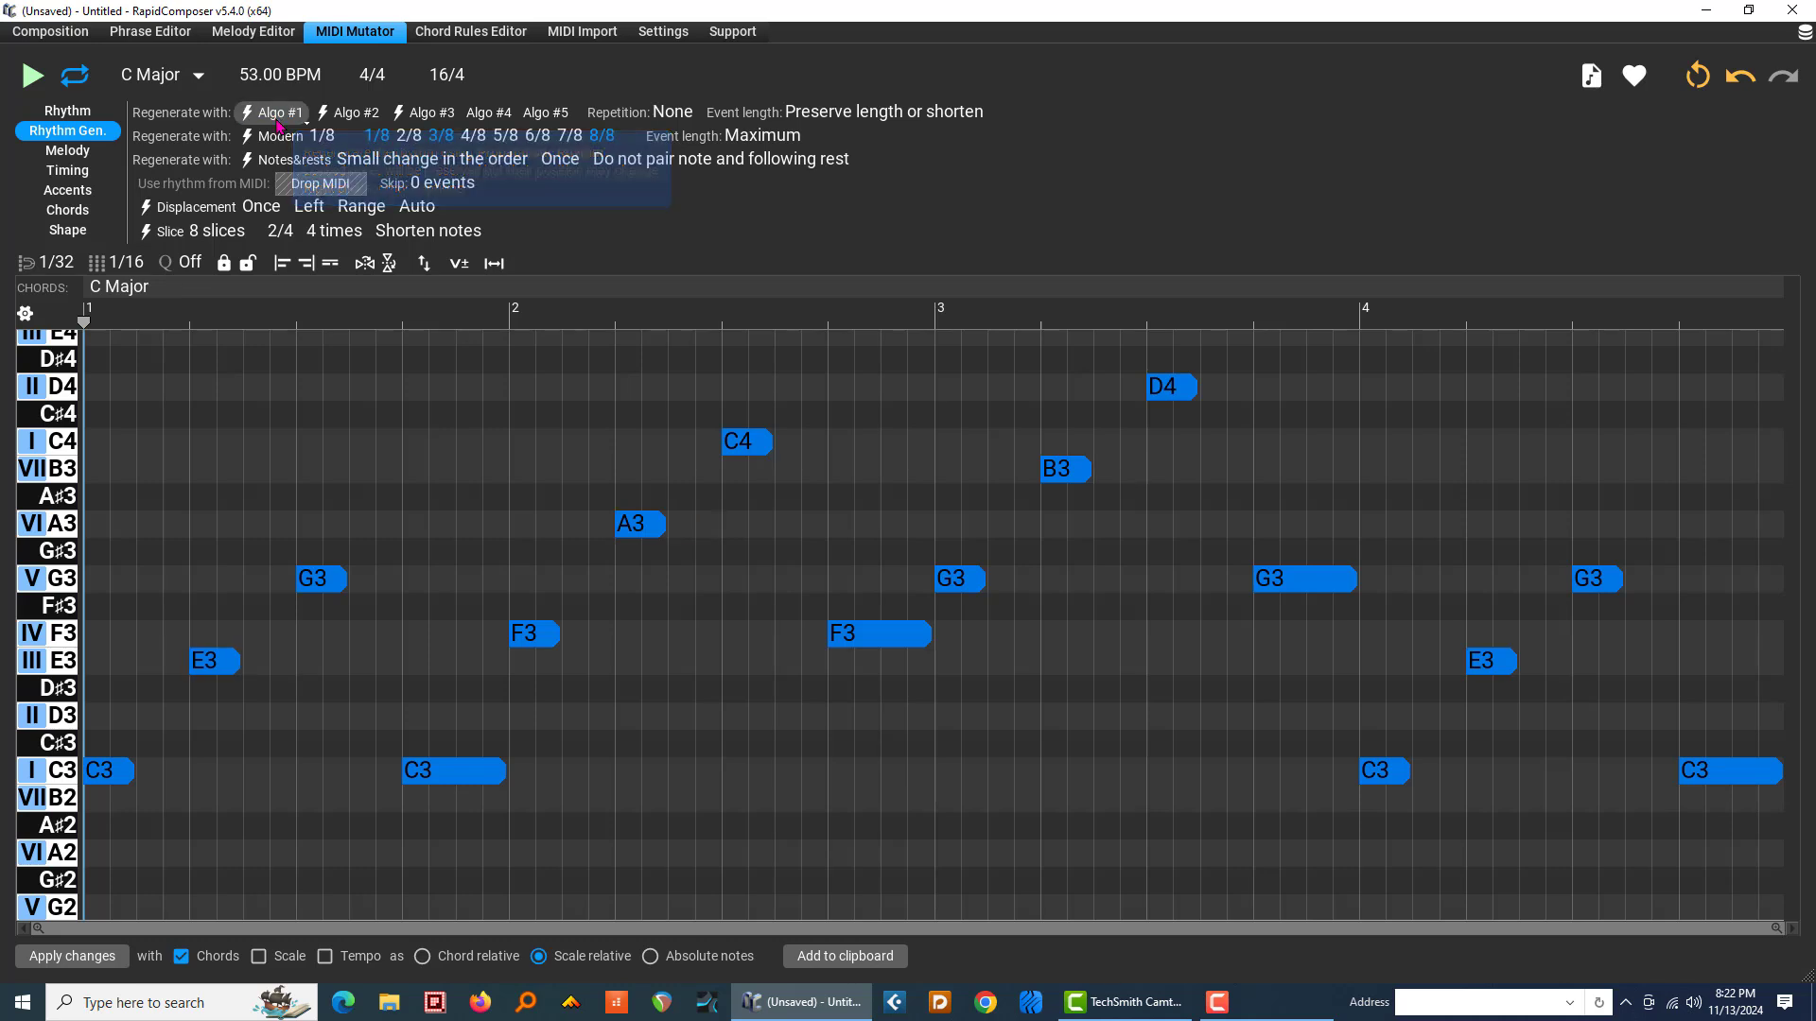
left_click(280, 120)
left_click(279, 120)
left_click(277, 123)
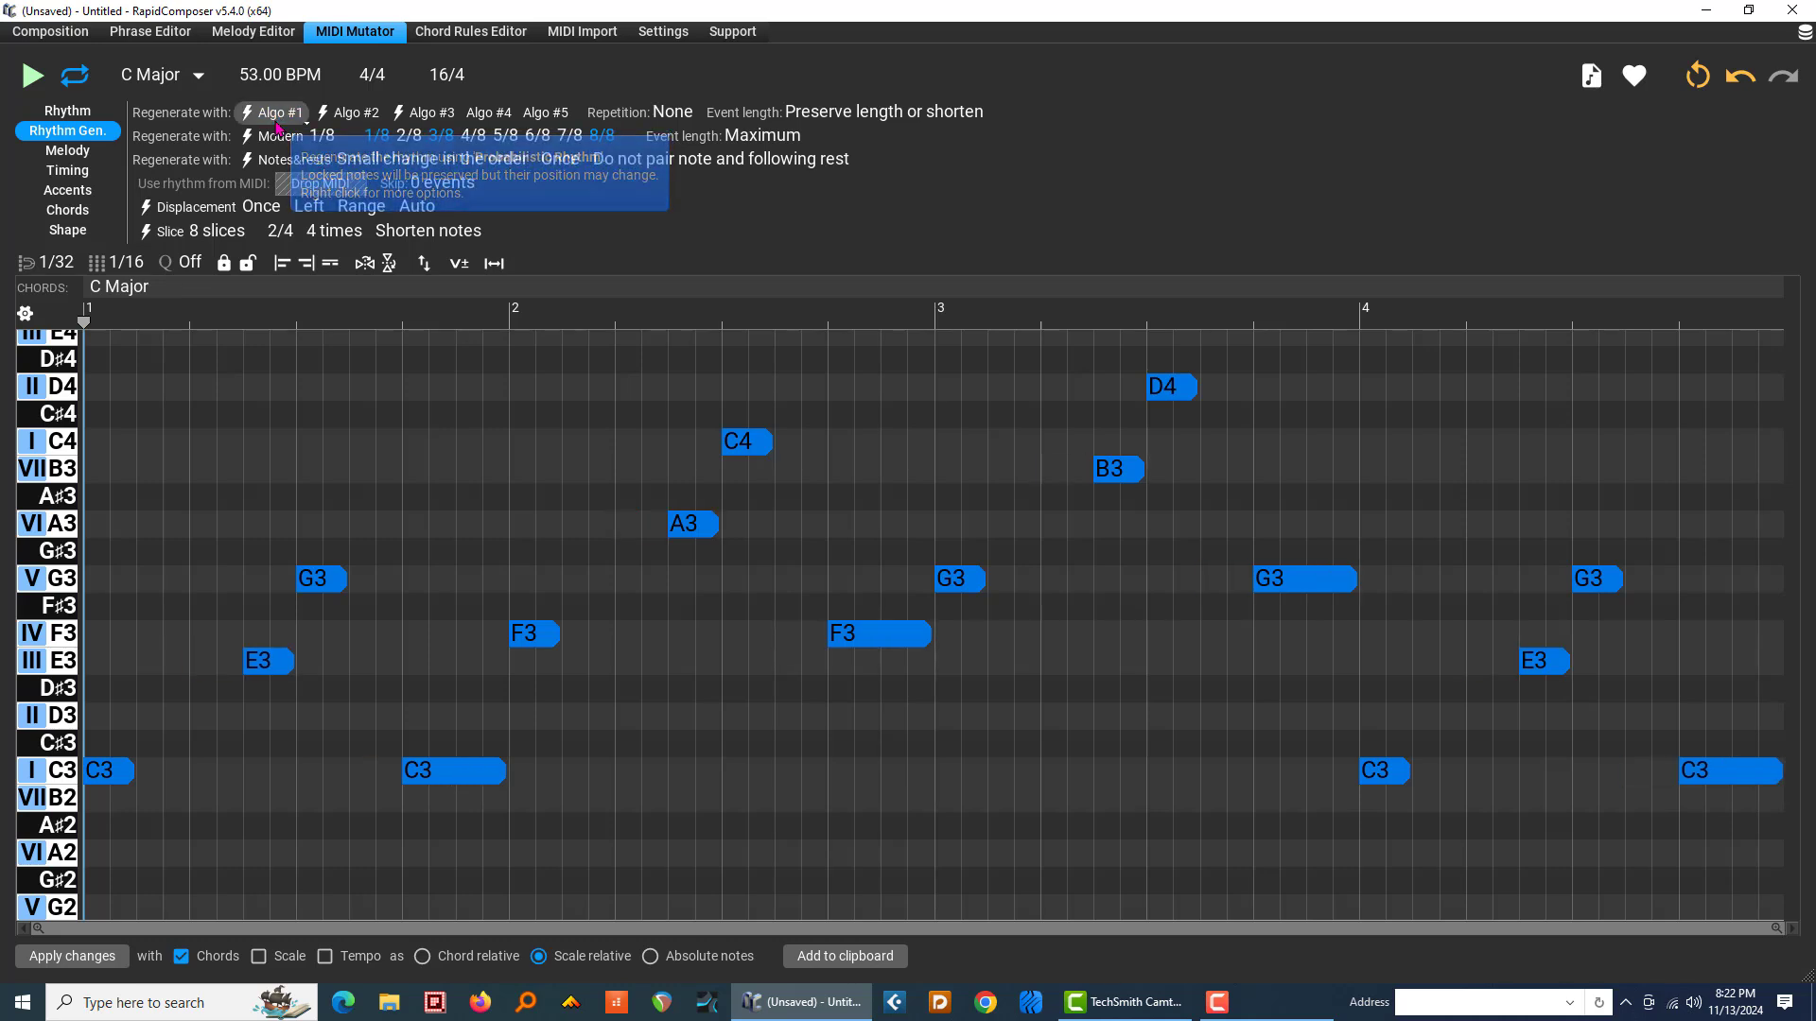
left_click(278, 124)
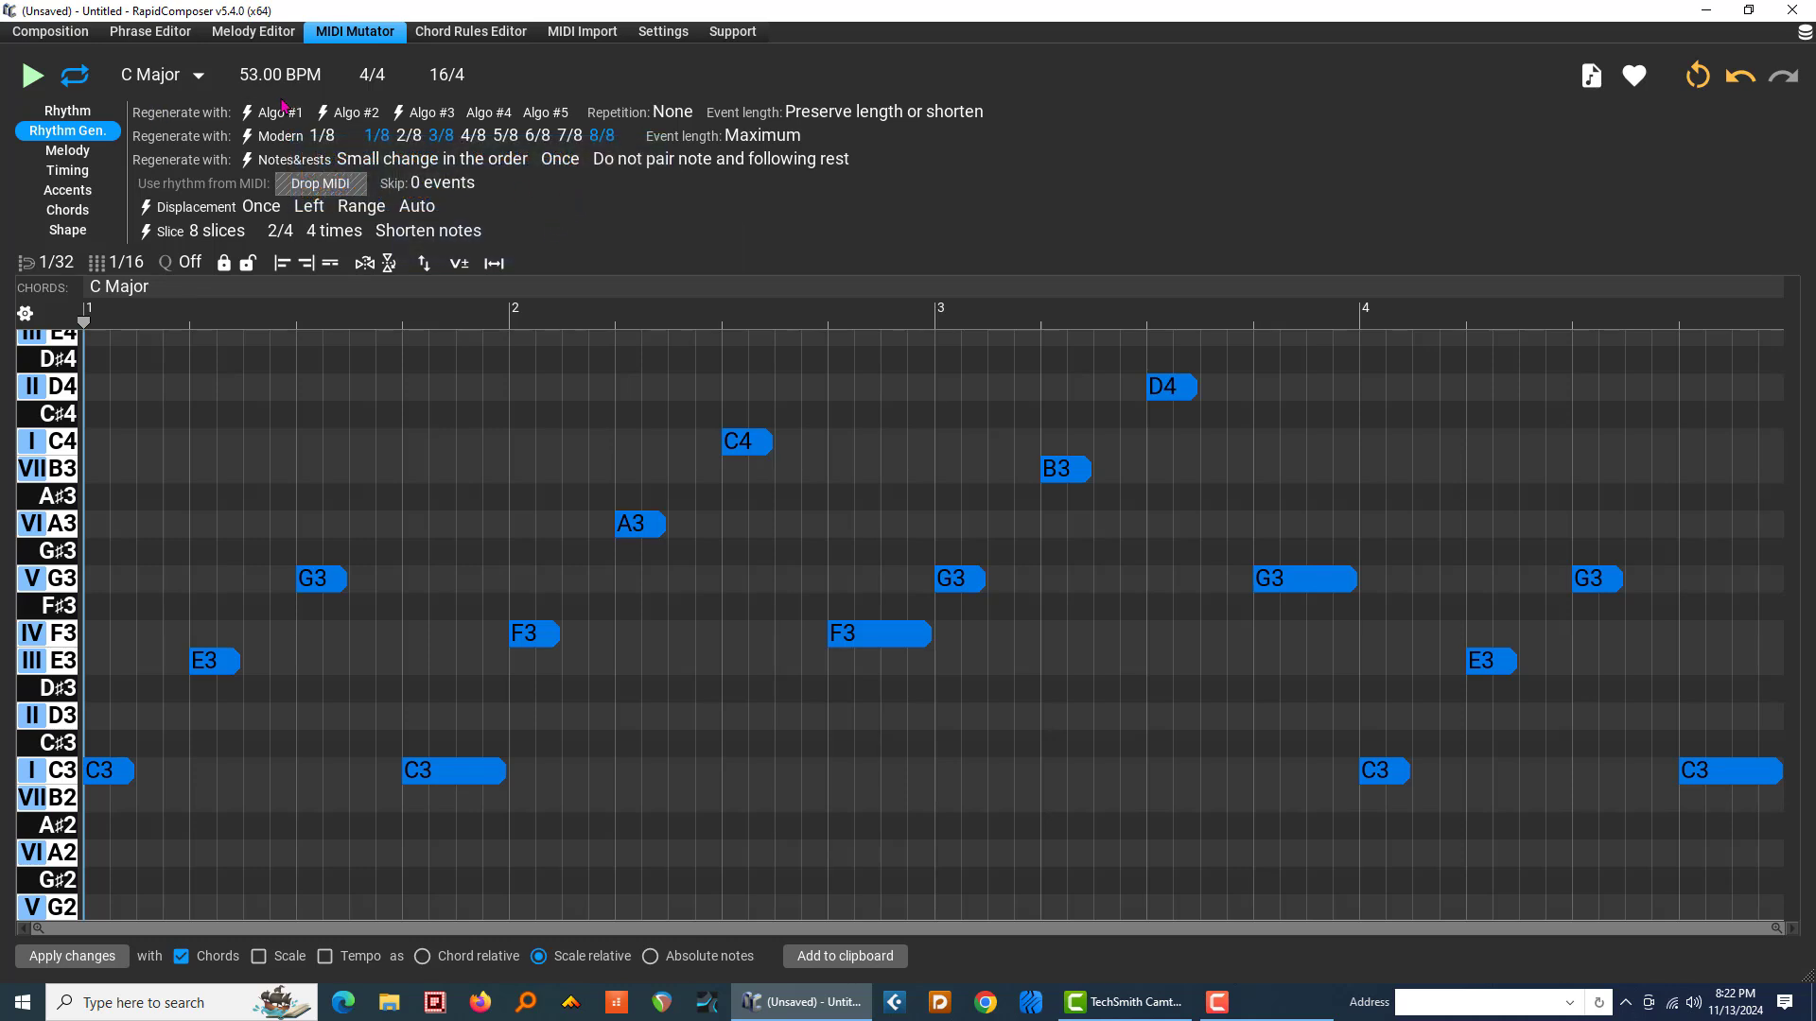
Step: Set the randomness of Algo #1's Probabilistic Rhythm to 100% and regenerate the rhythm repeatedly with it
mouse_move(277, 116)
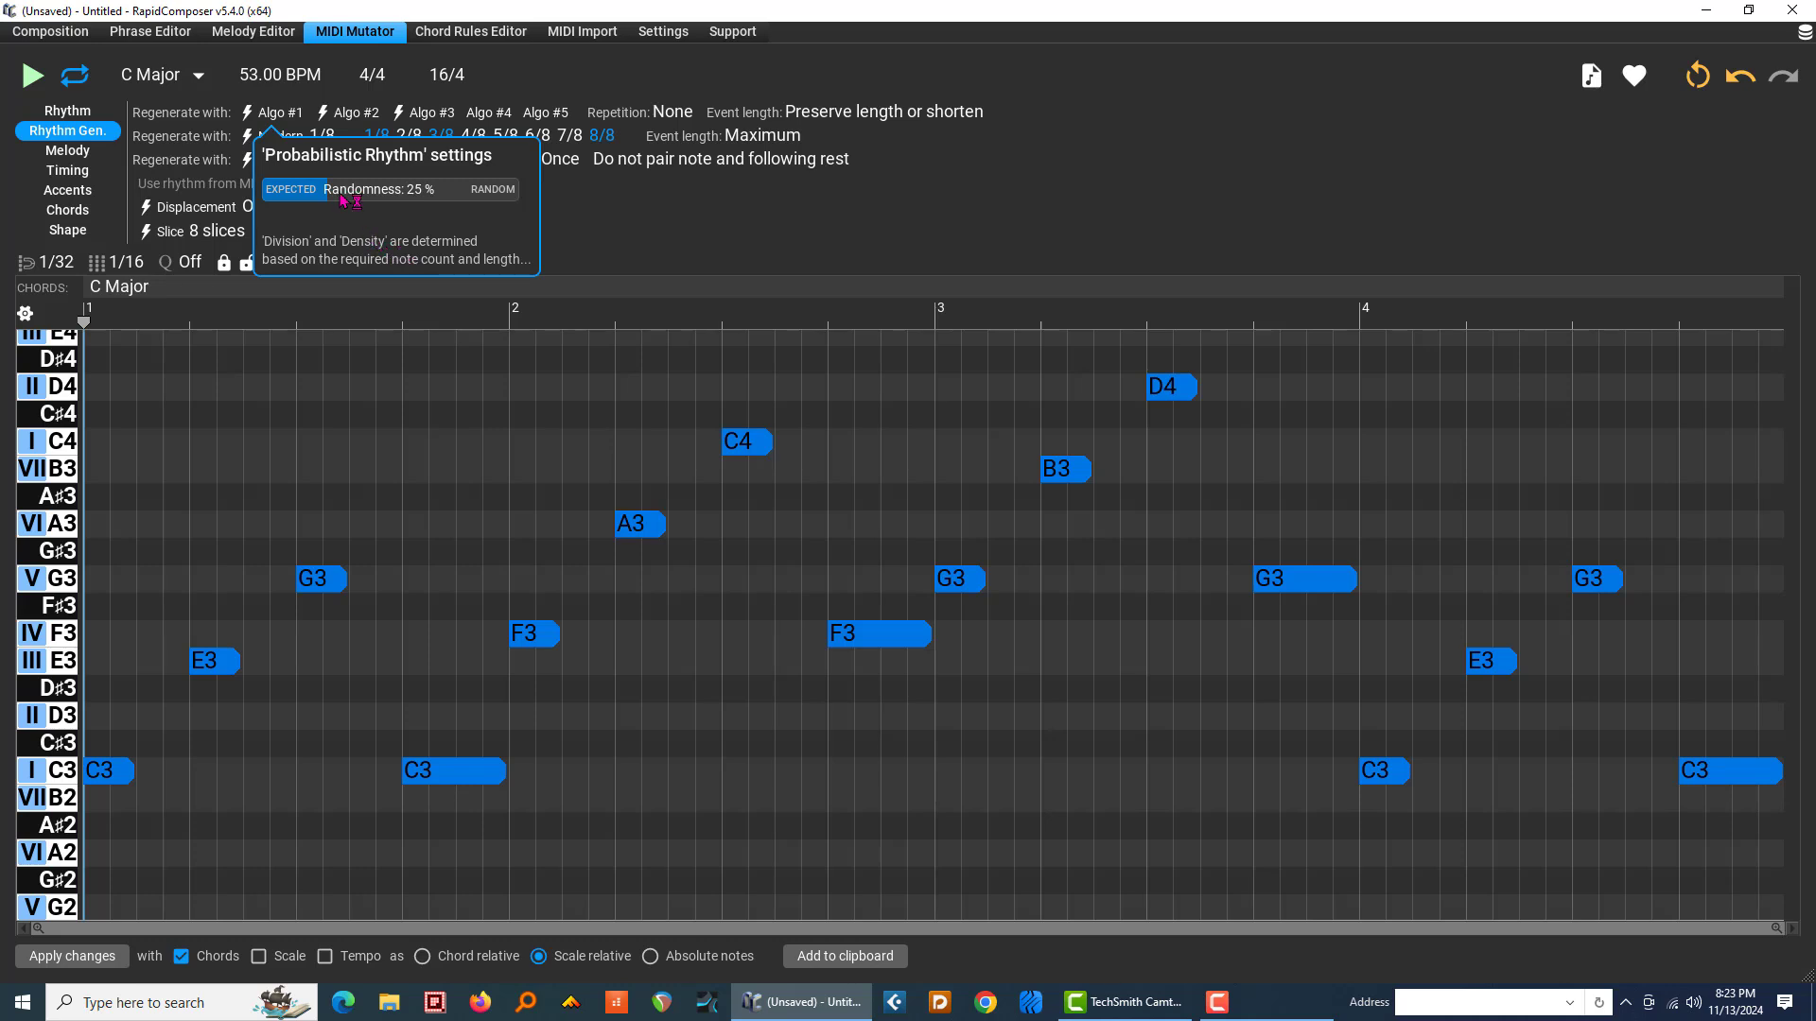
left_click_drag(330, 196, 544, 207)
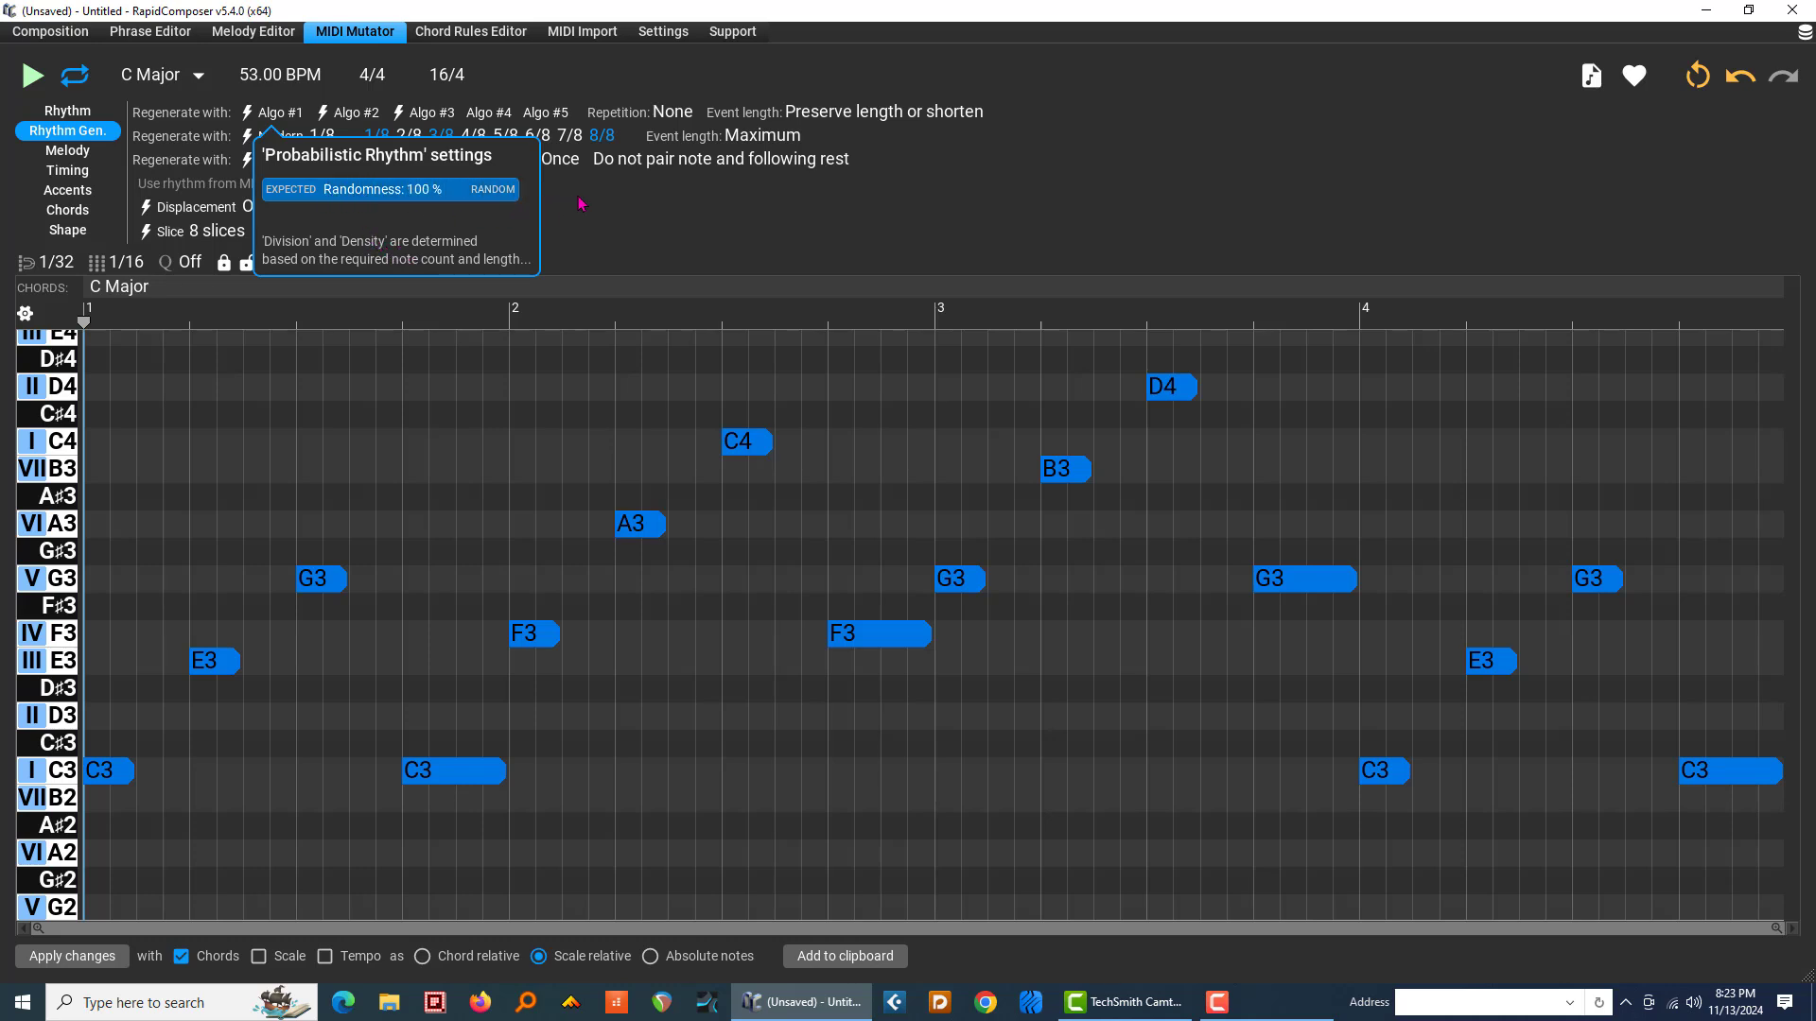
left_click(269, 114)
left_click(268, 113)
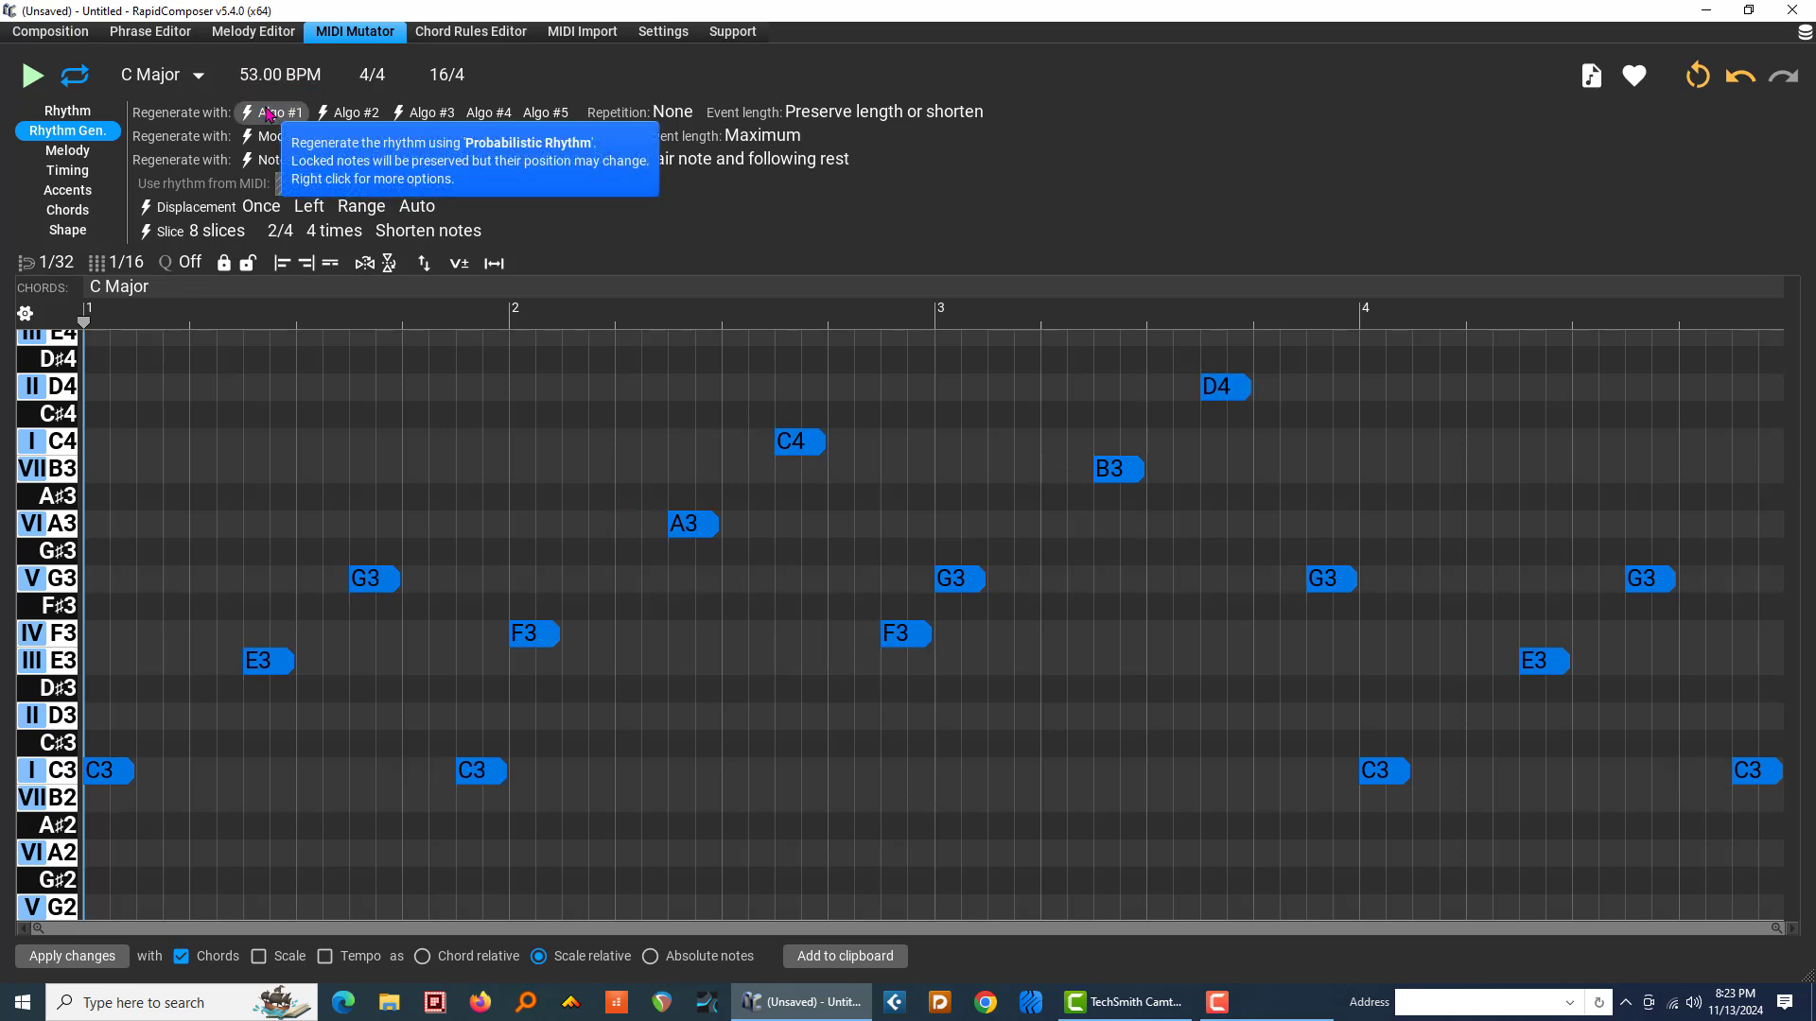
left_click(269, 113)
left_click(269, 114)
left_click(269, 113)
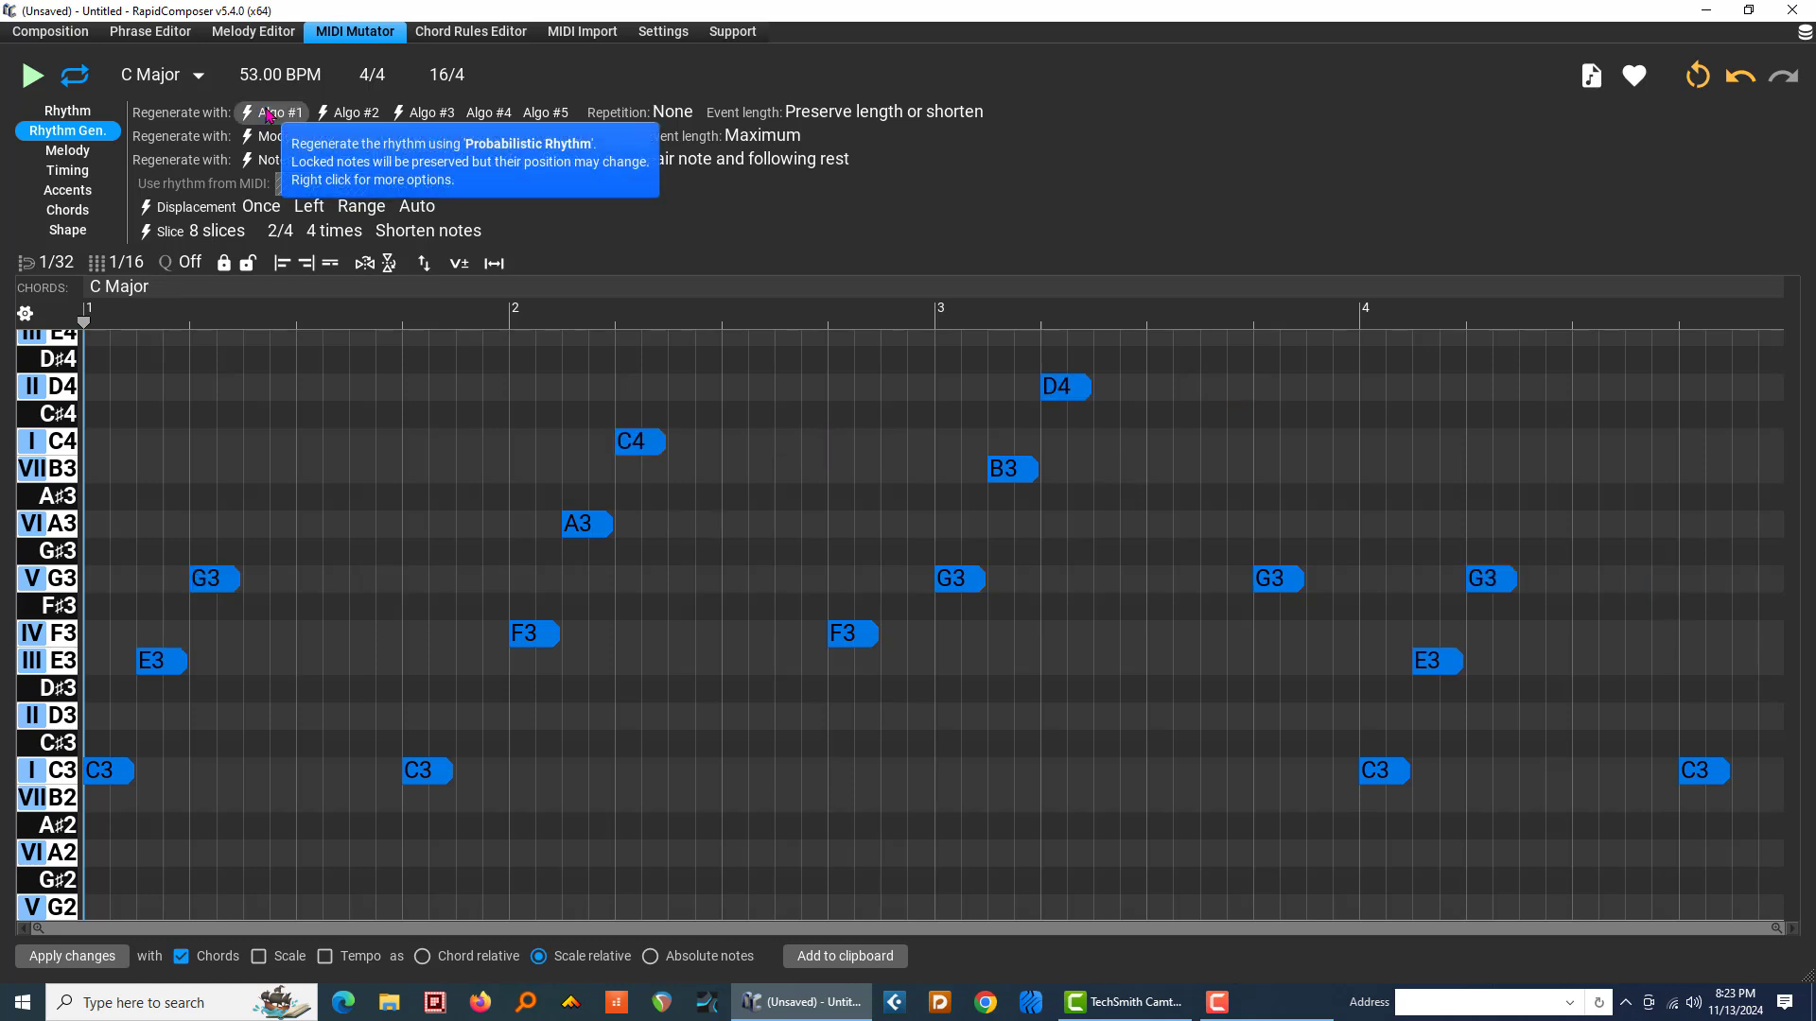
left_click(269, 113)
left_click(269, 113)
left_click(268, 114)
left_click(269, 114)
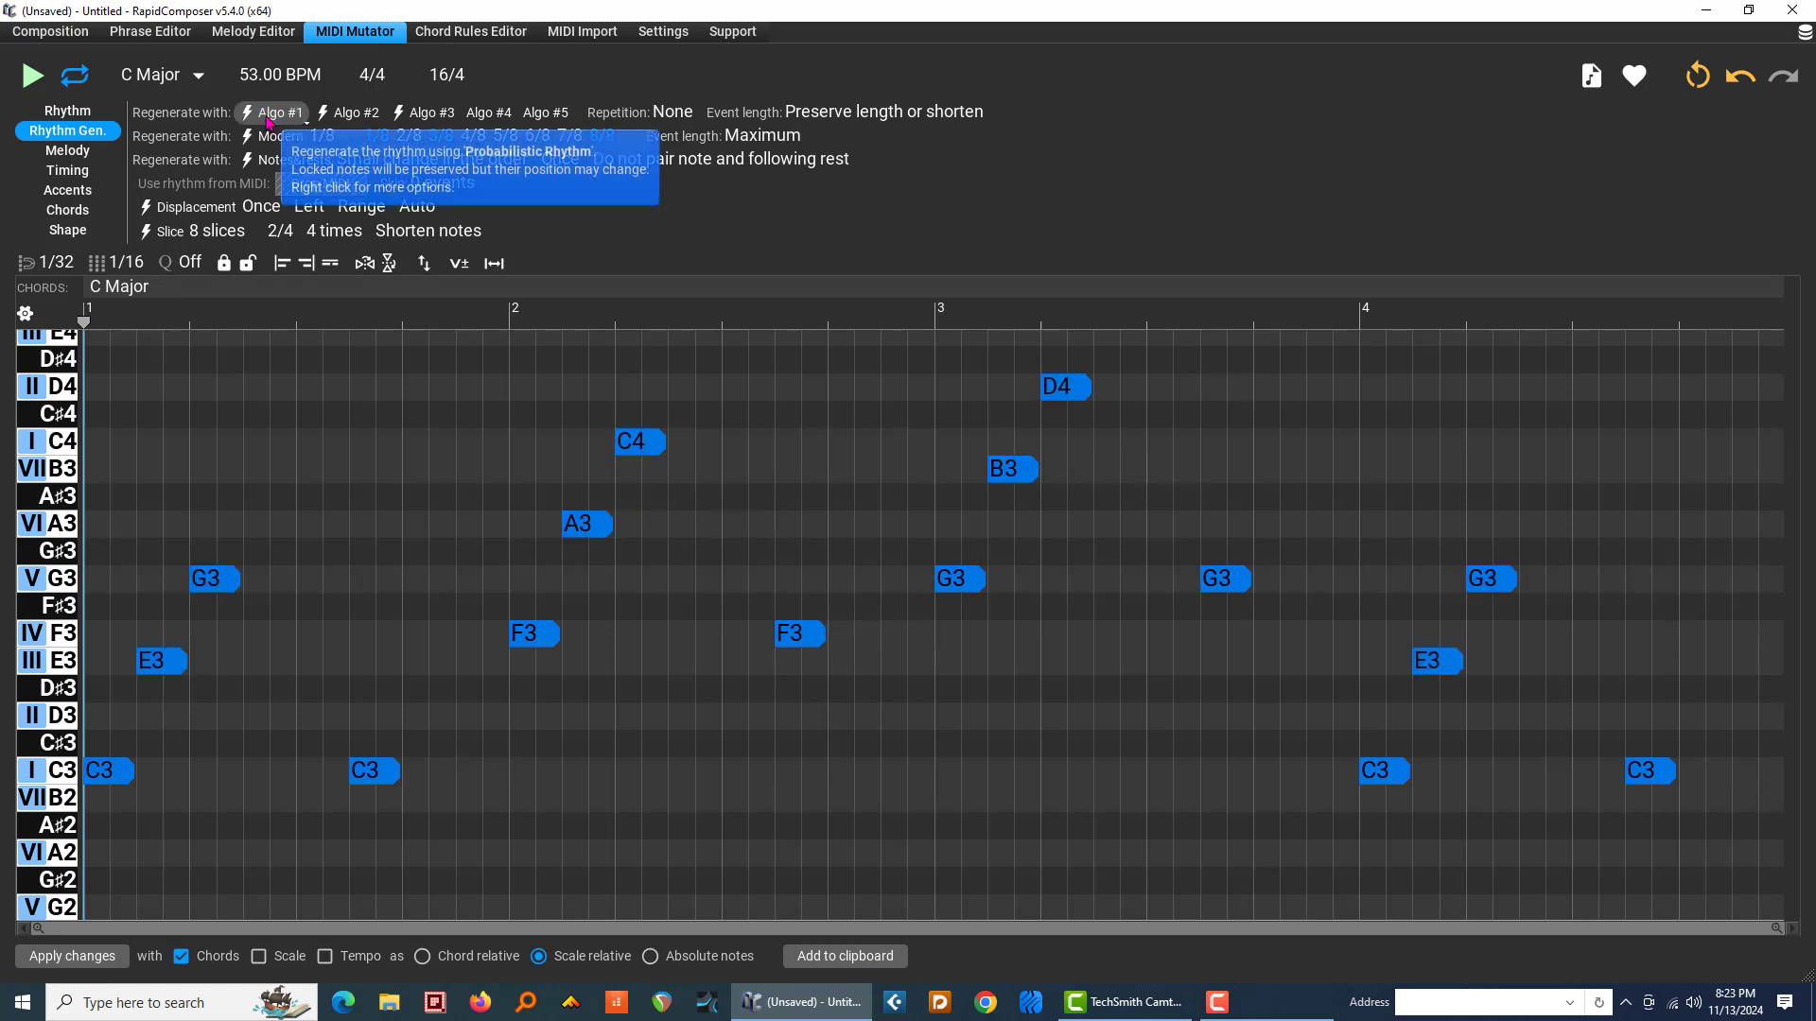
left_click(268, 114)
left_click(268, 113)
left_click(269, 114)
left_click(269, 113)
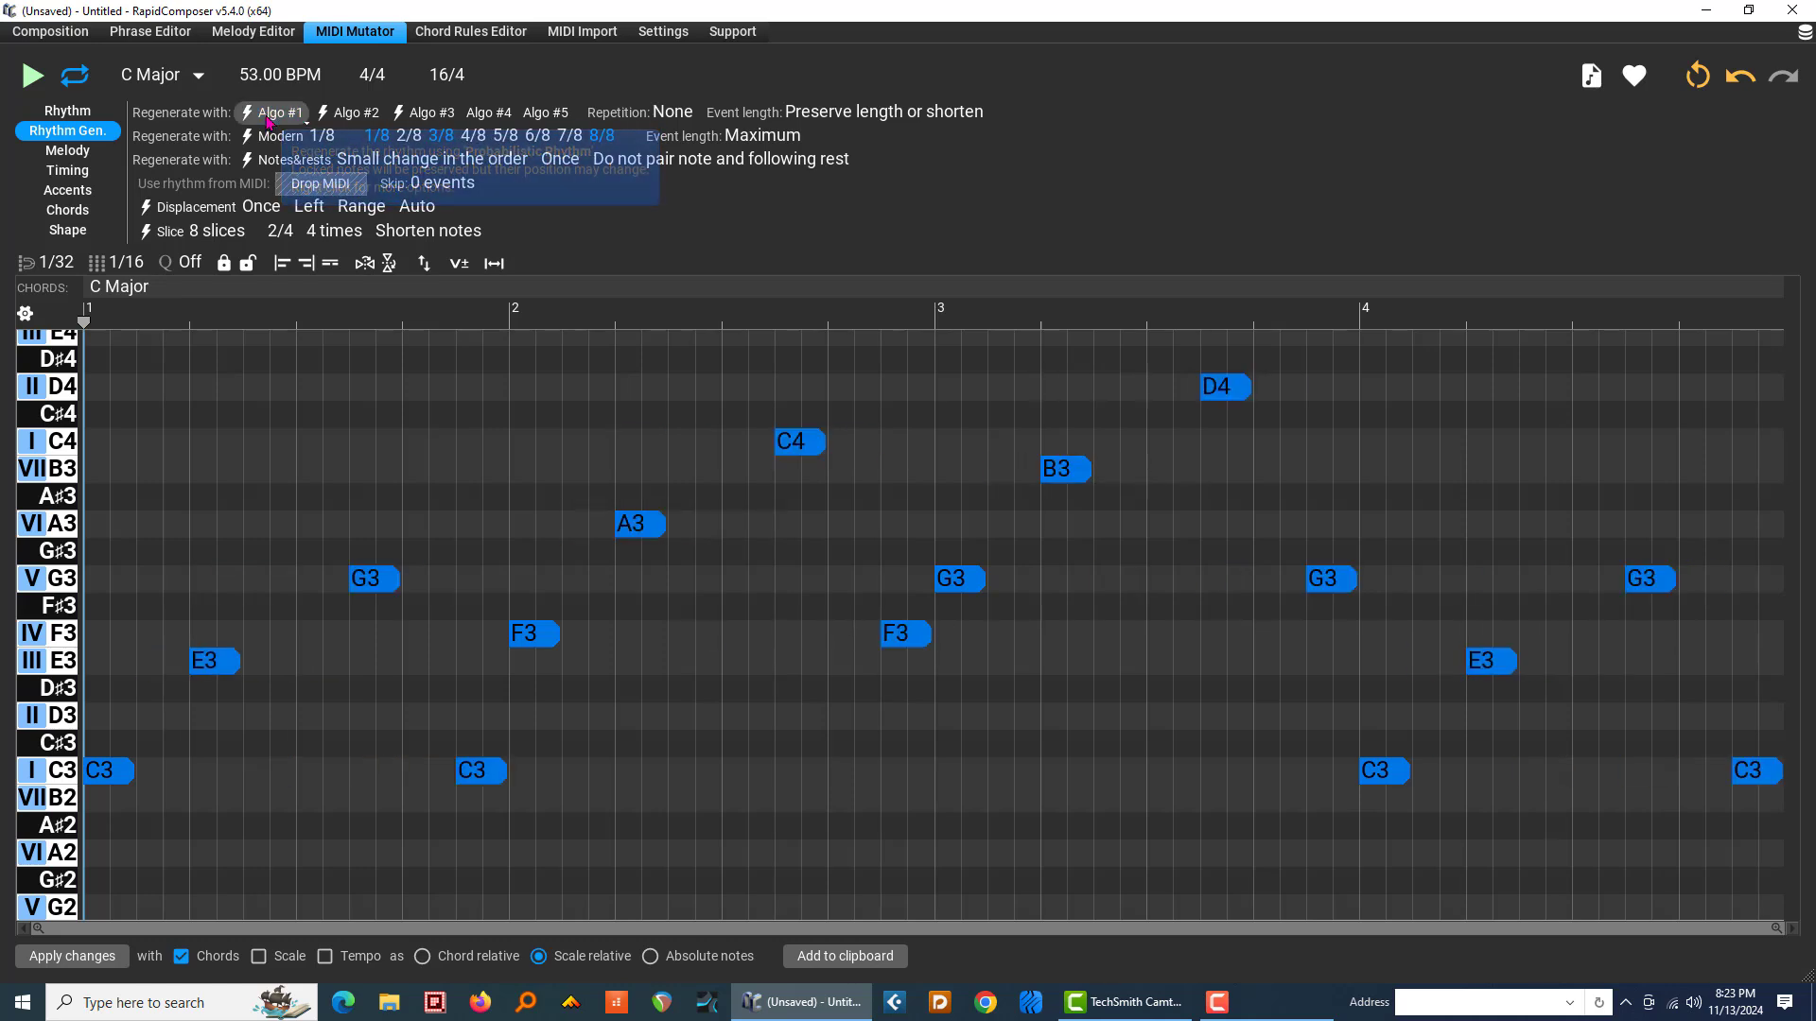
left_click(268, 113)
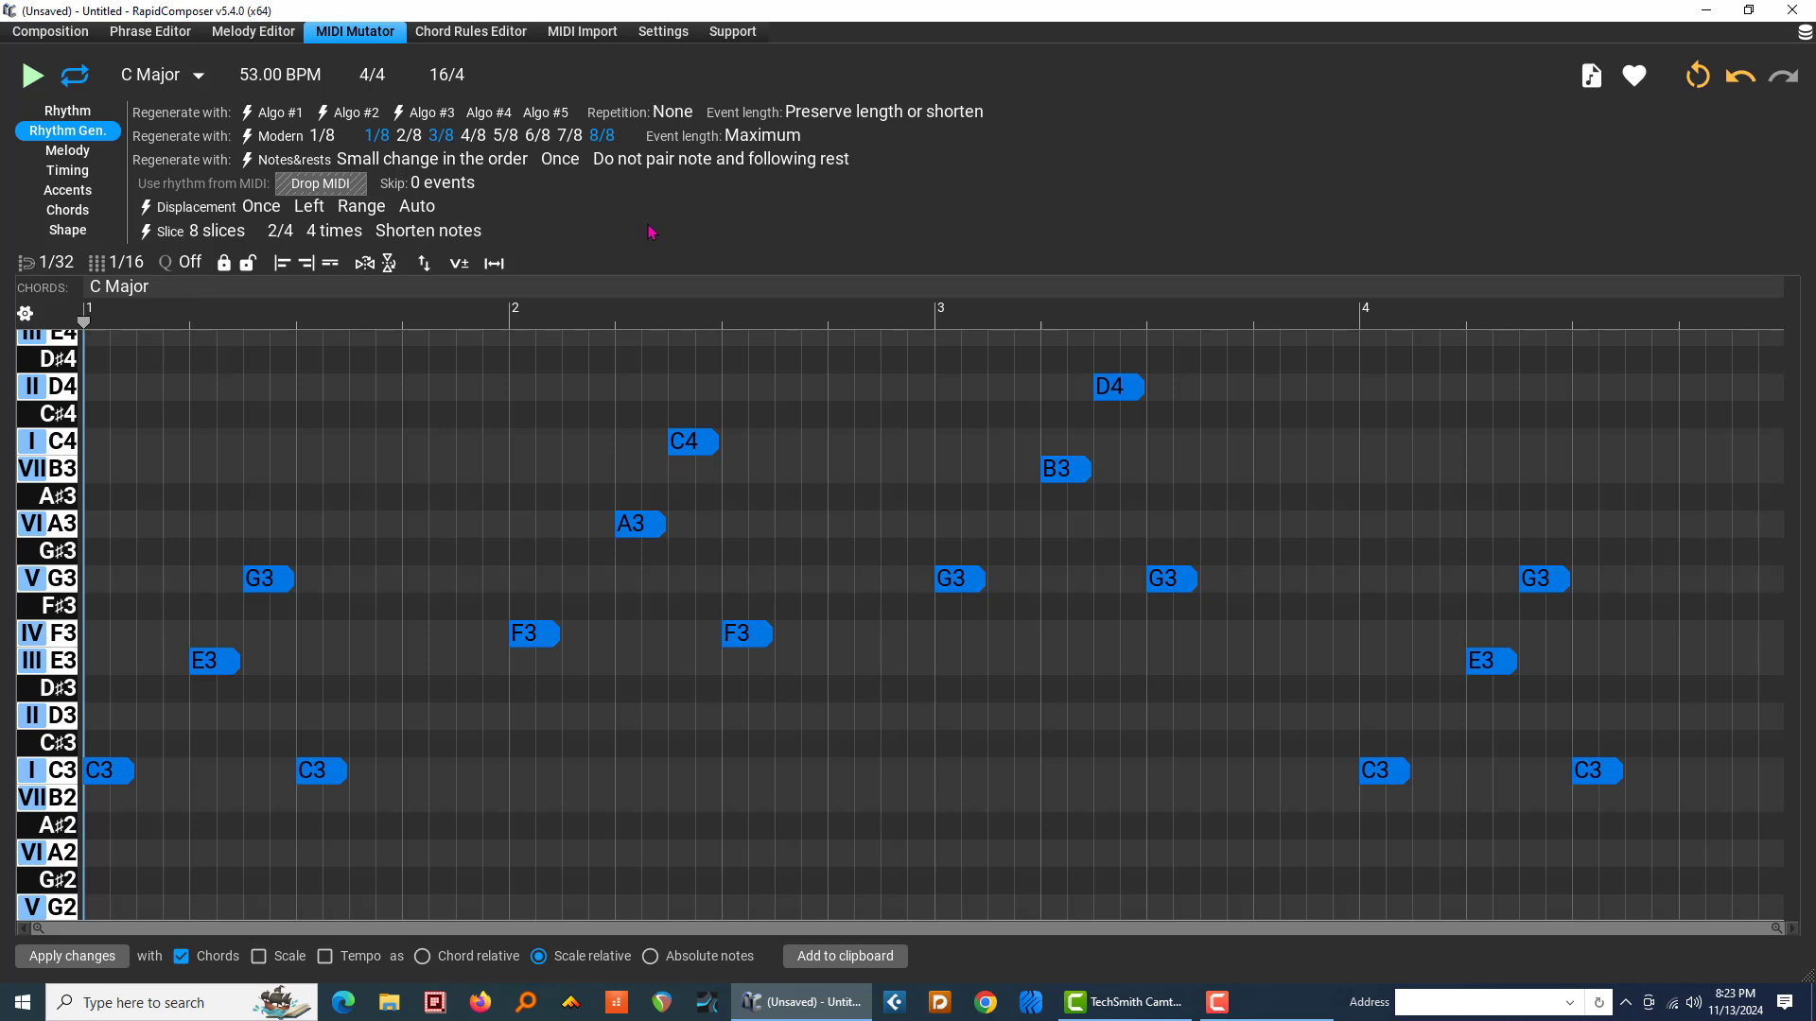
Step: Try a rhythm repetition of 4 bars, and undo the last three rhythm regenerations
left_click(670, 117)
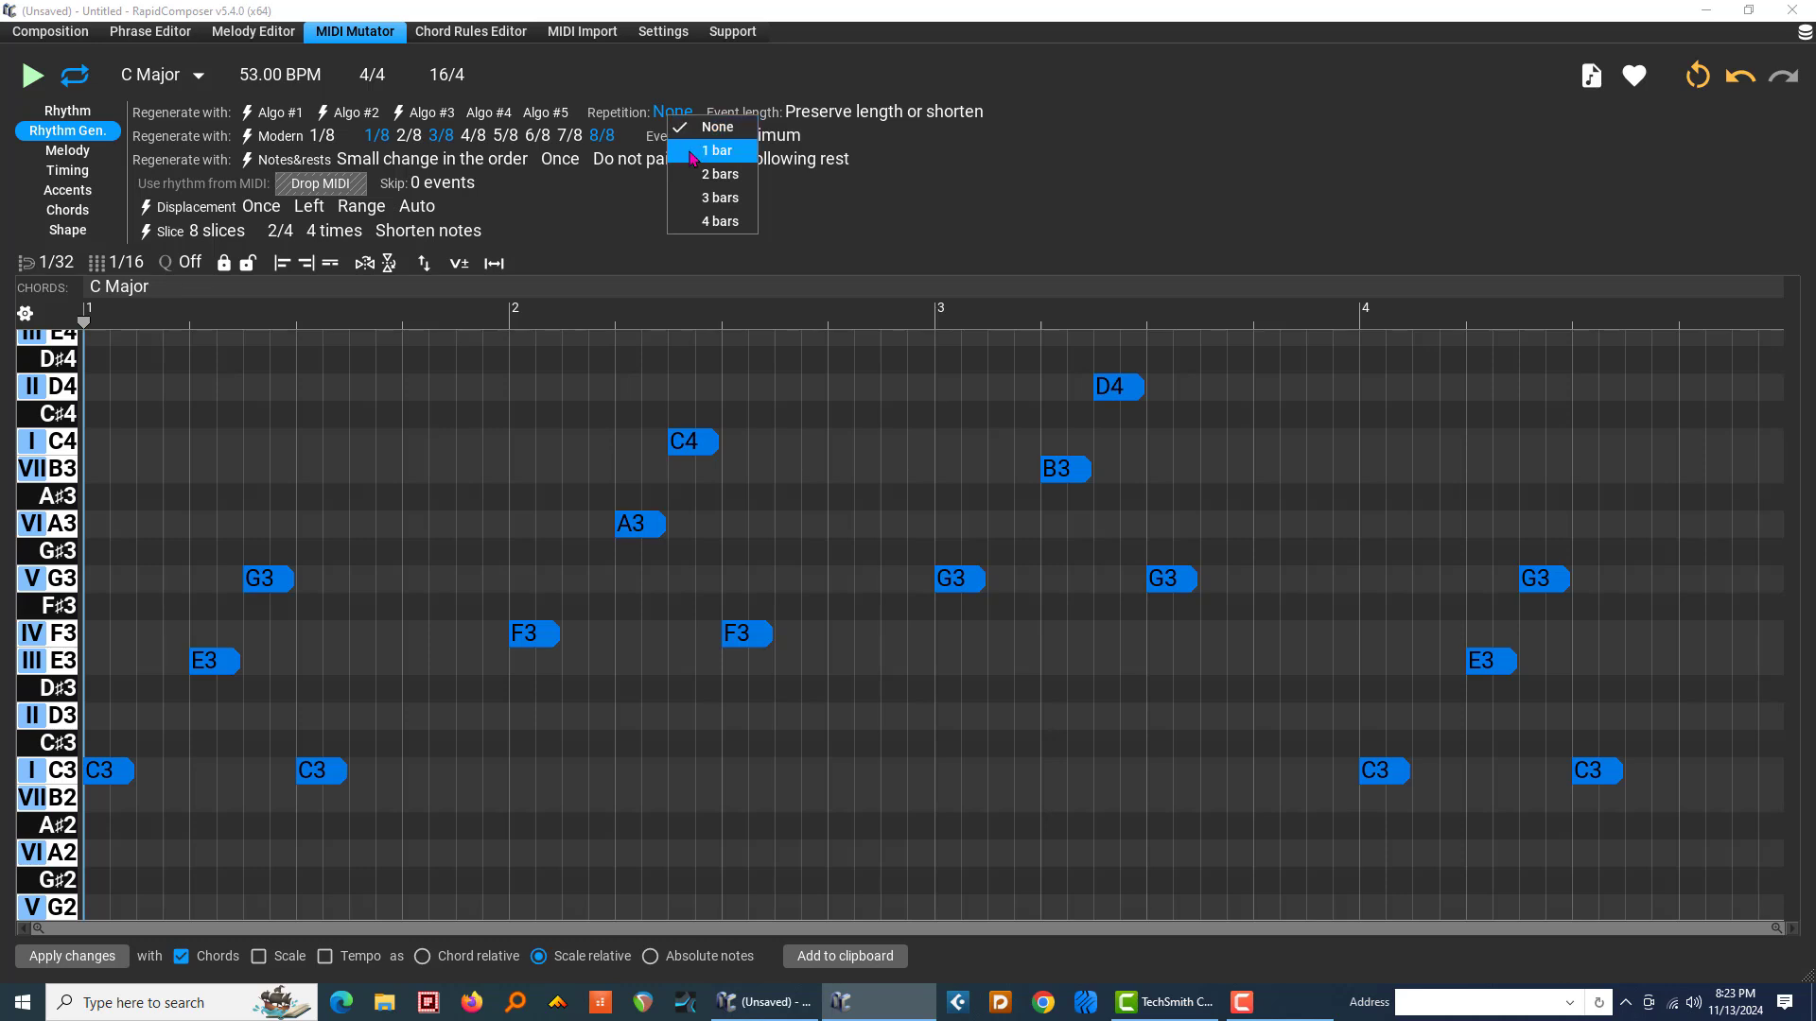
left_click(695, 223)
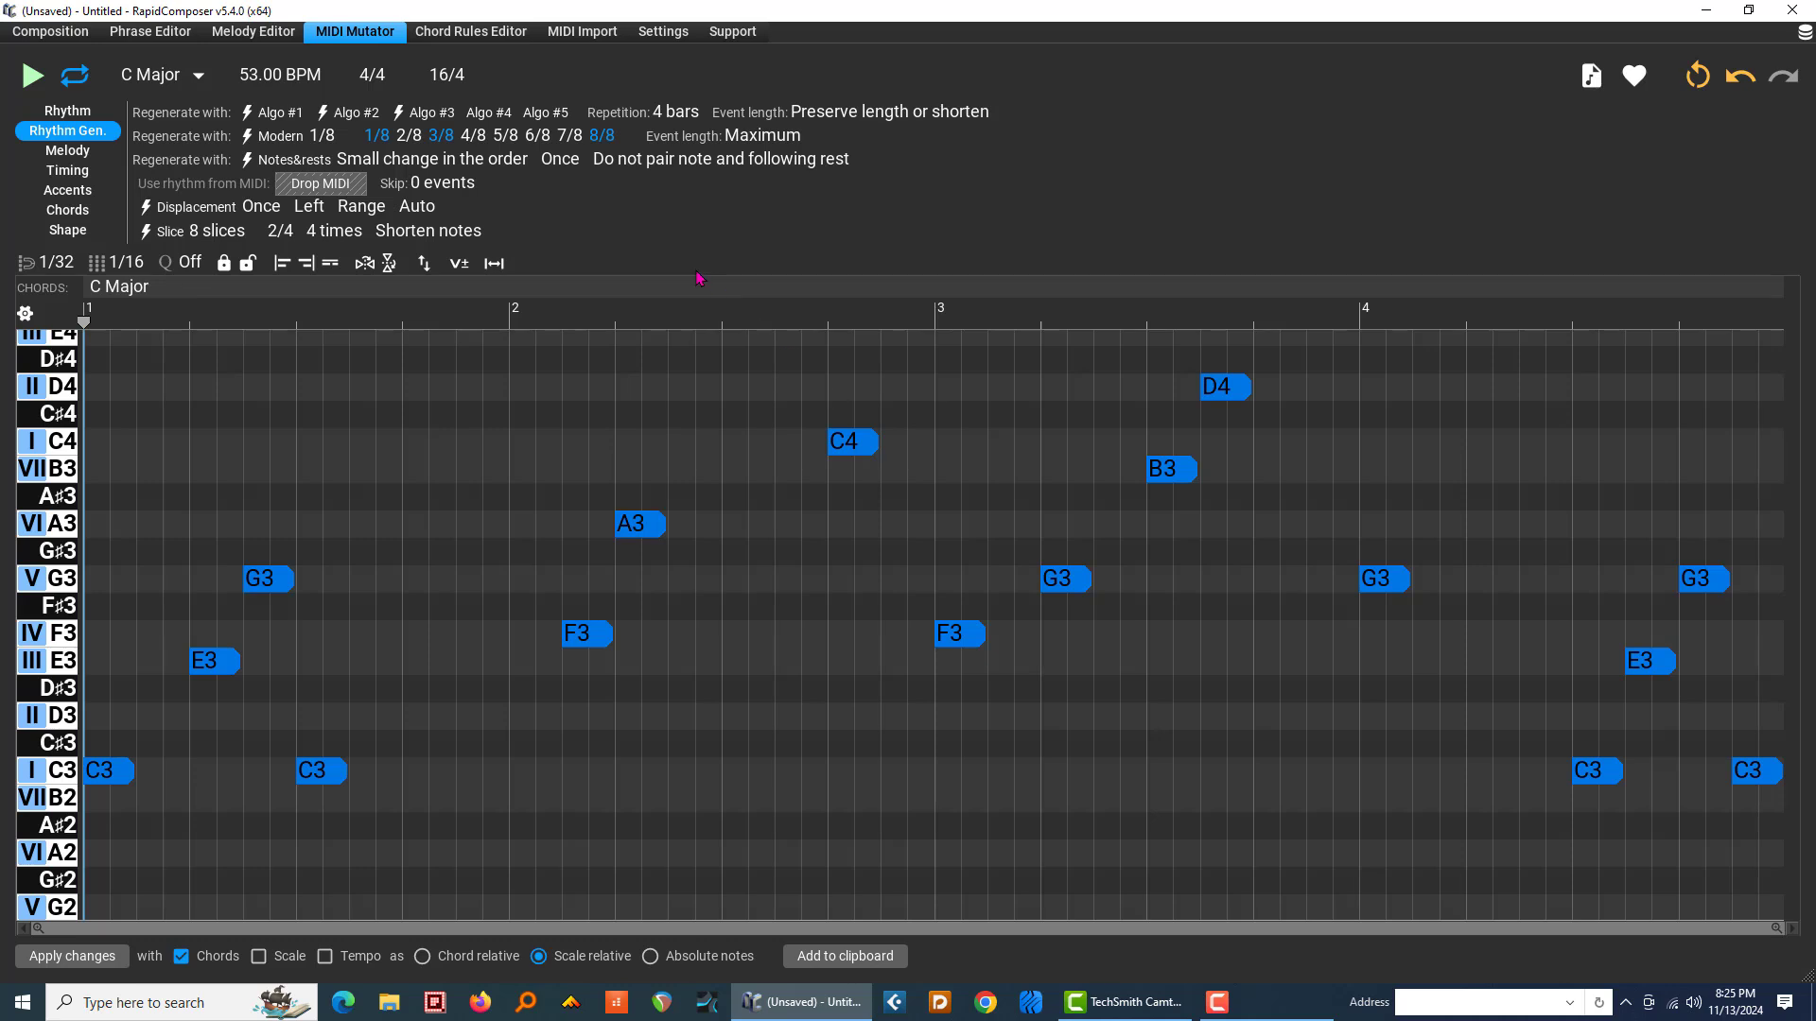
left_click(1738, 78)
left_click(1738, 77)
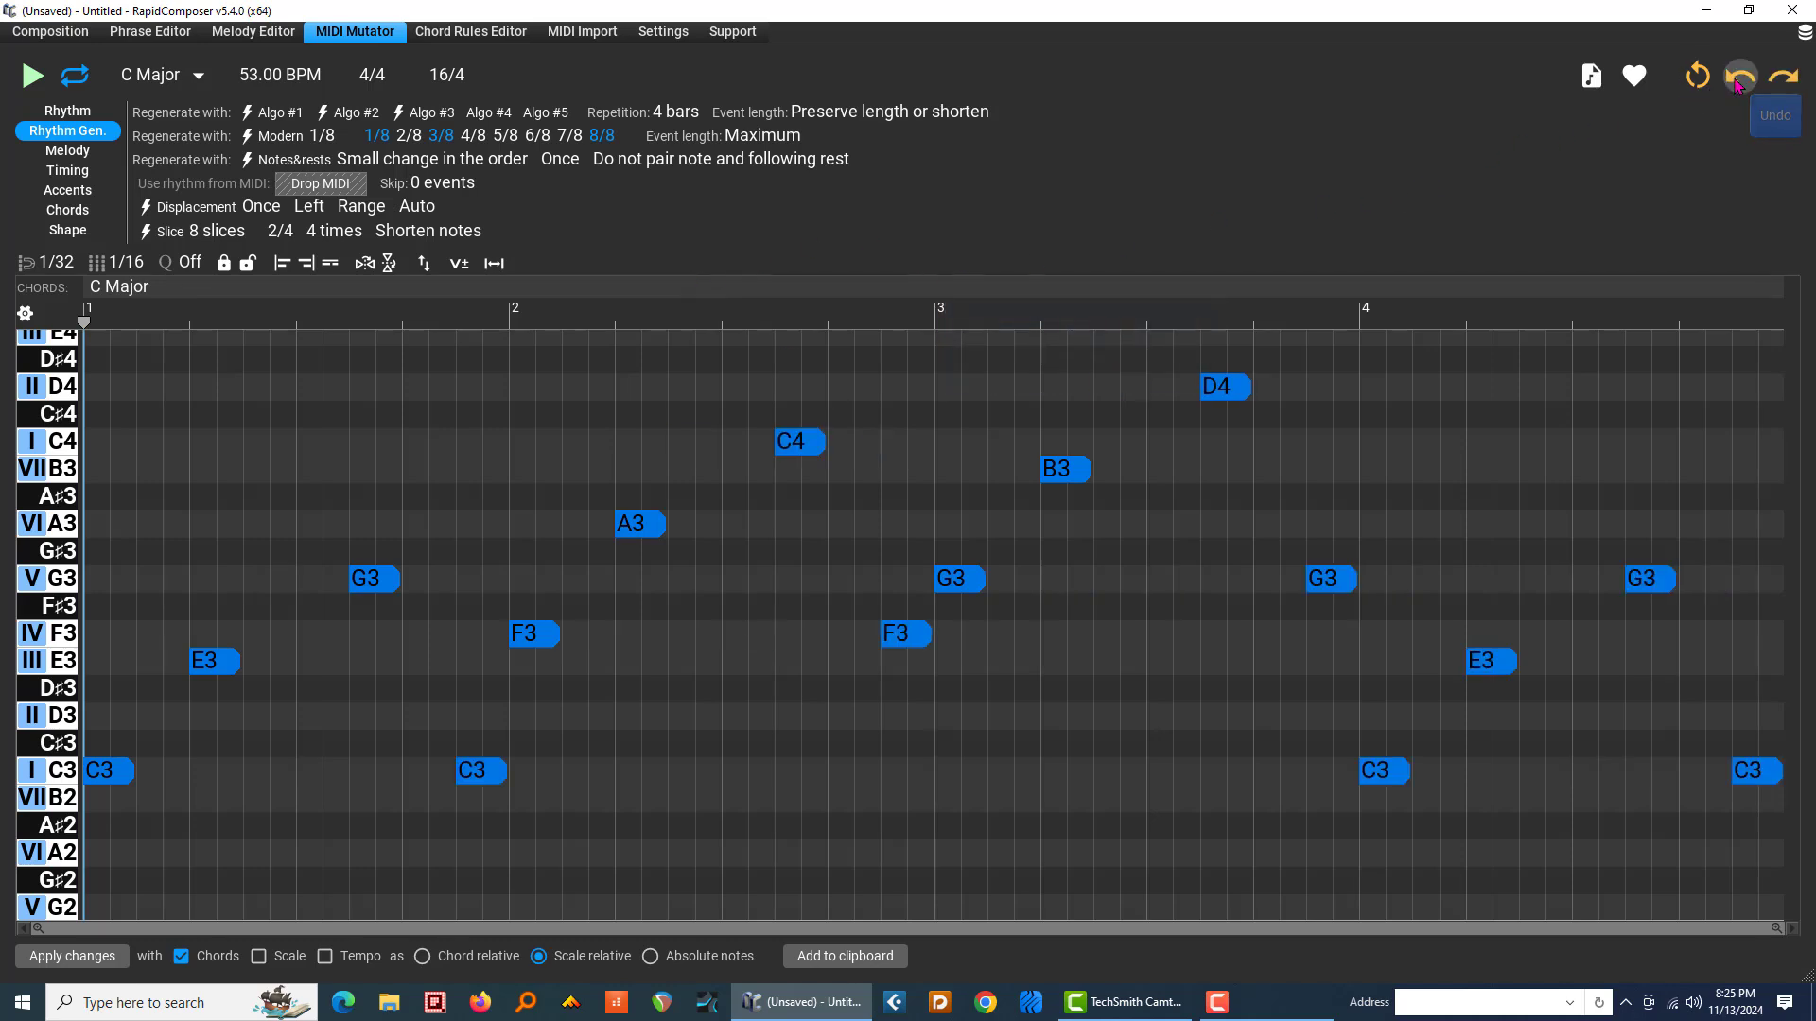
left_click(1738, 78)
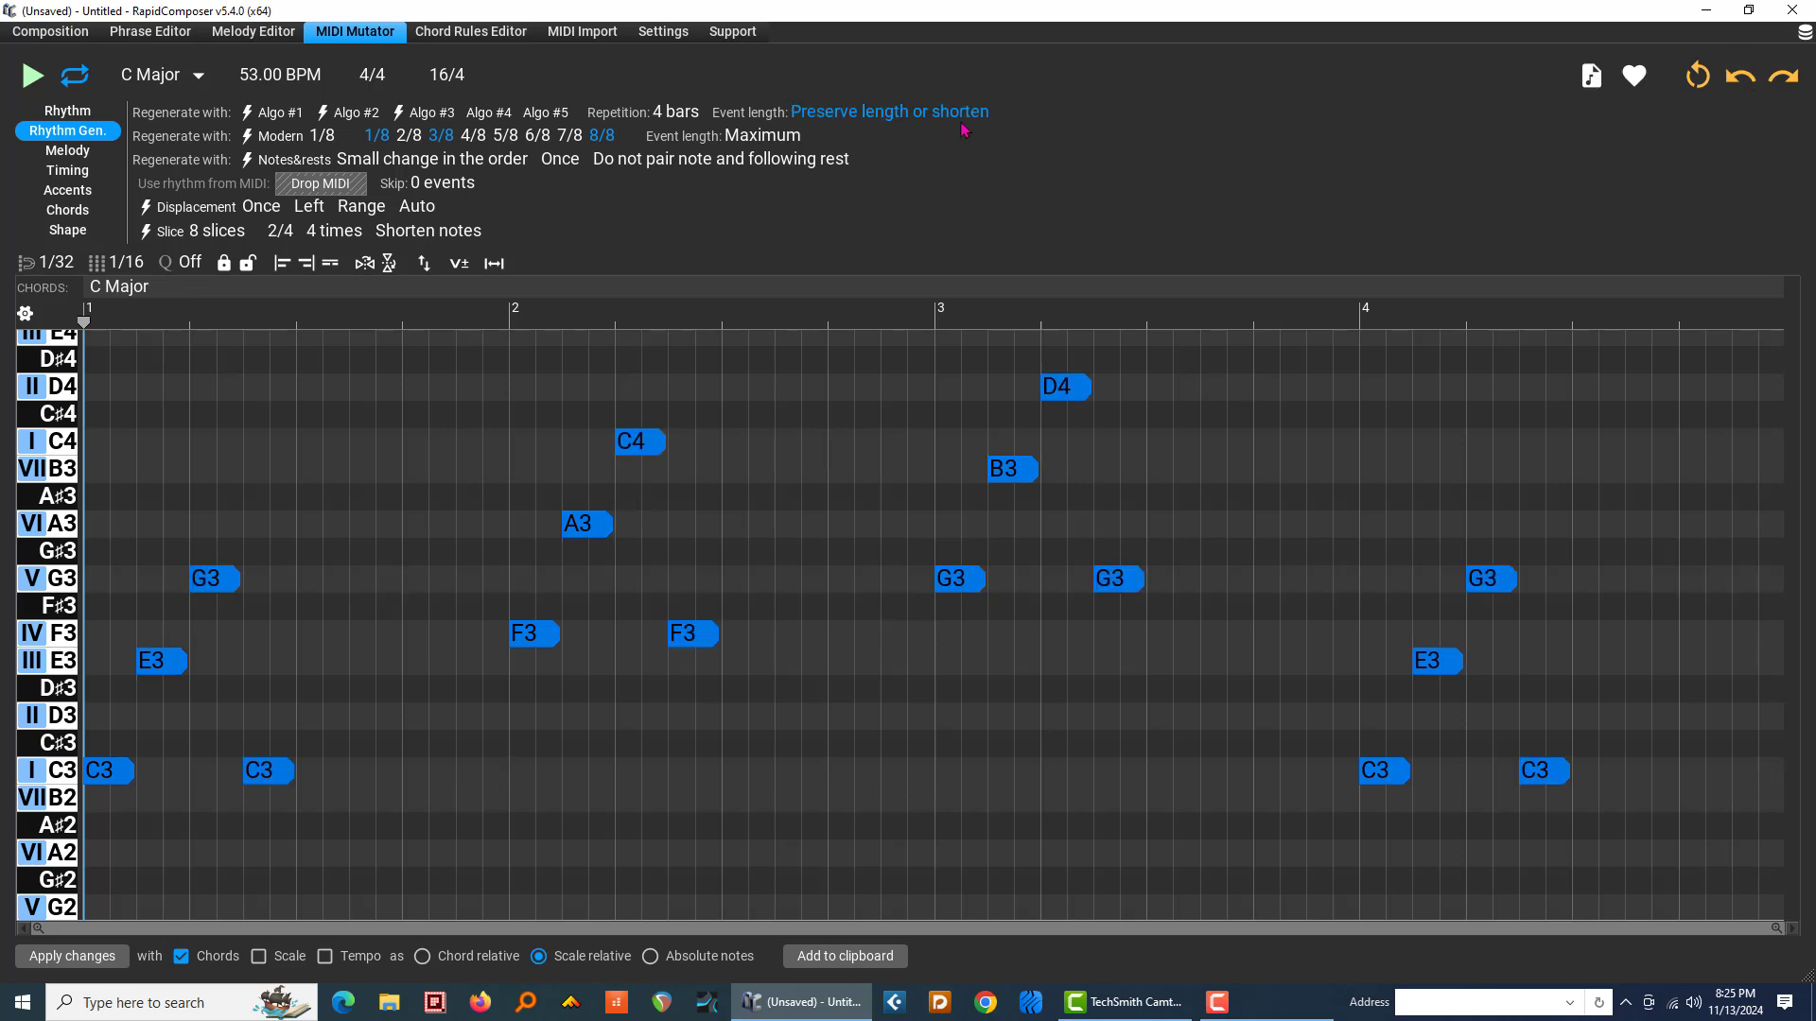
Step: Set the rhythm repetition to 2 bars and reload the Arpeggiator phrase from the composition into the MIDI Mutator
left_click(678, 116)
left_click(704, 169)
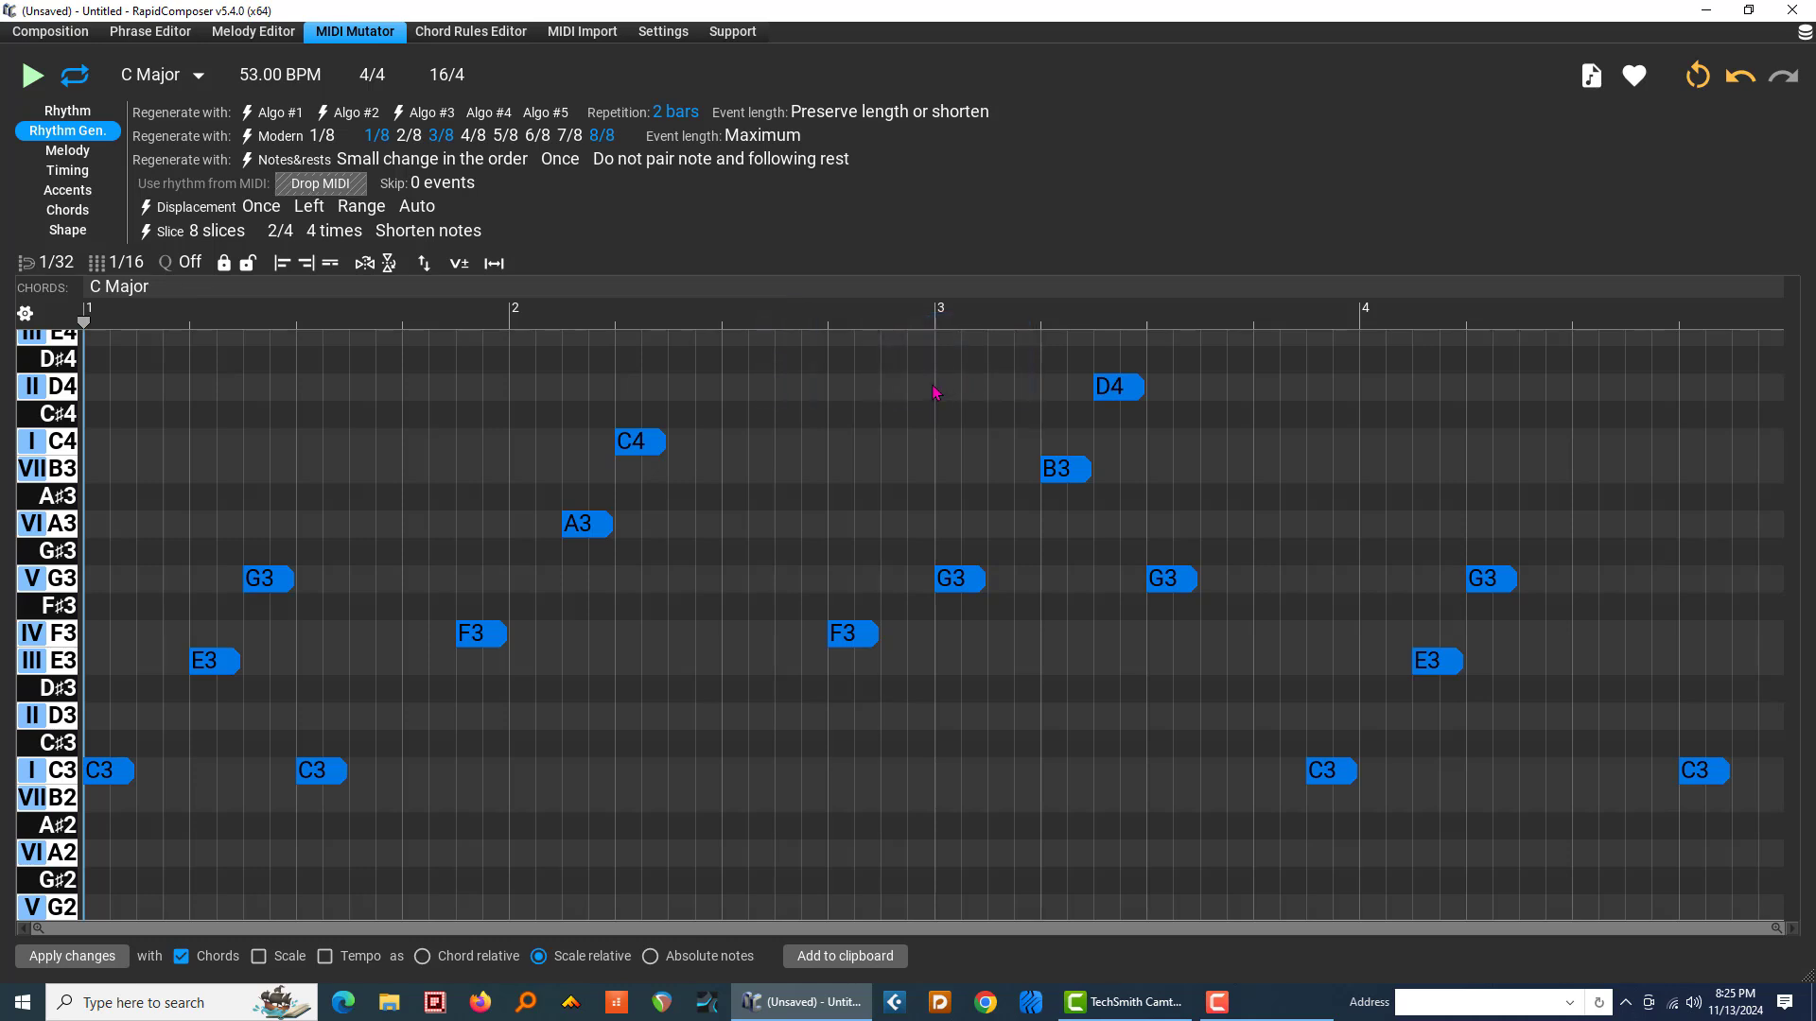
left_click(52, 34)
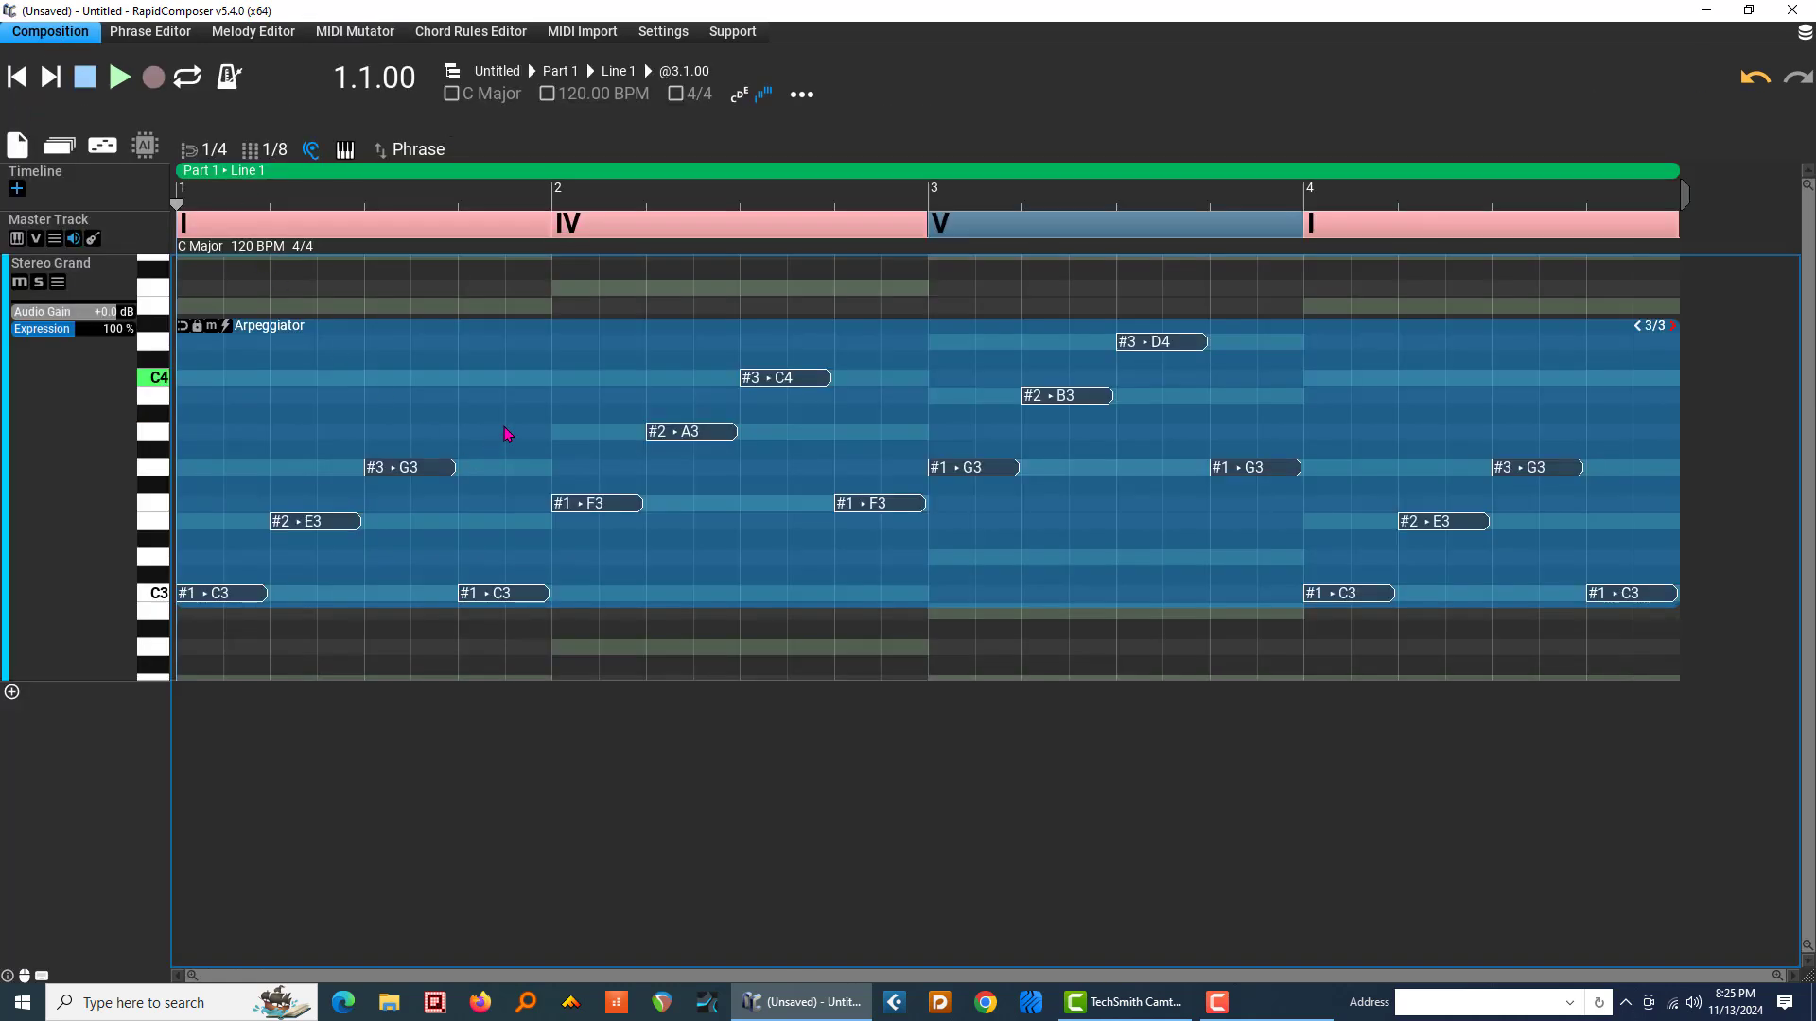
double_click(588, 451)
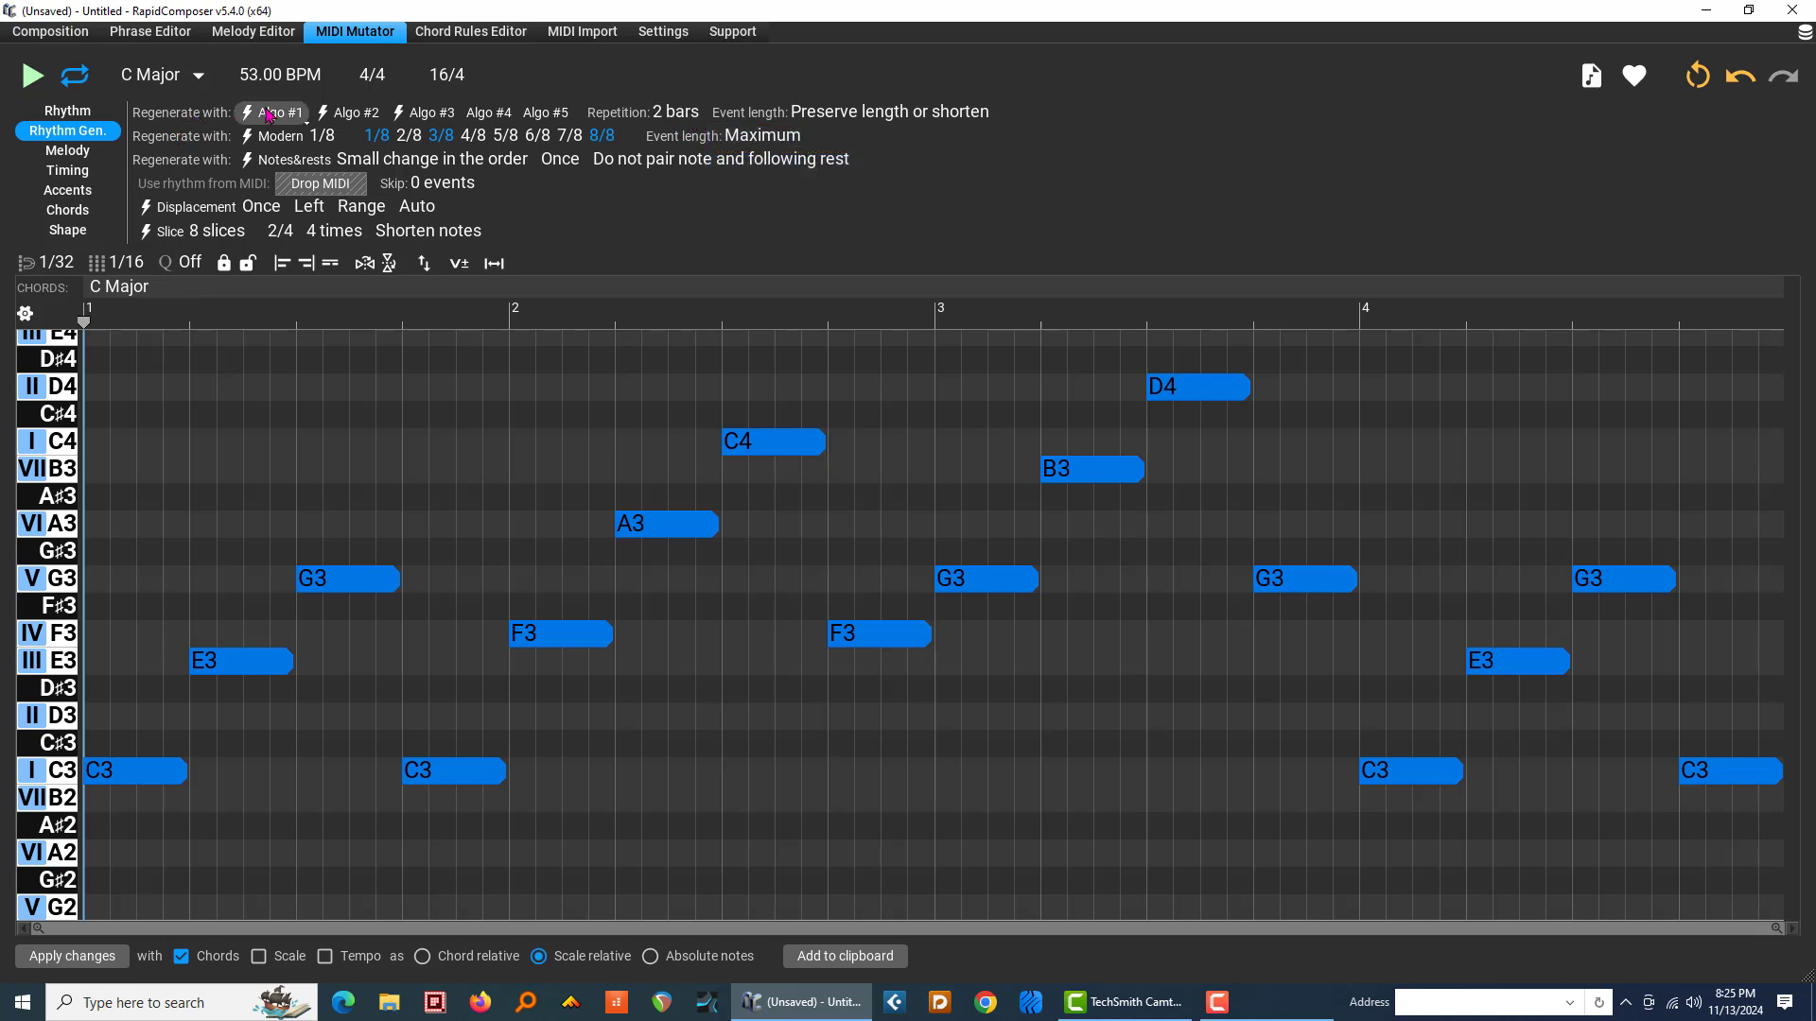
Step: Regenerate the phrase's rhythm with Algo #1 using the 2-bar repetition, preview the result, and stop playback
mouse_move(276, 114)
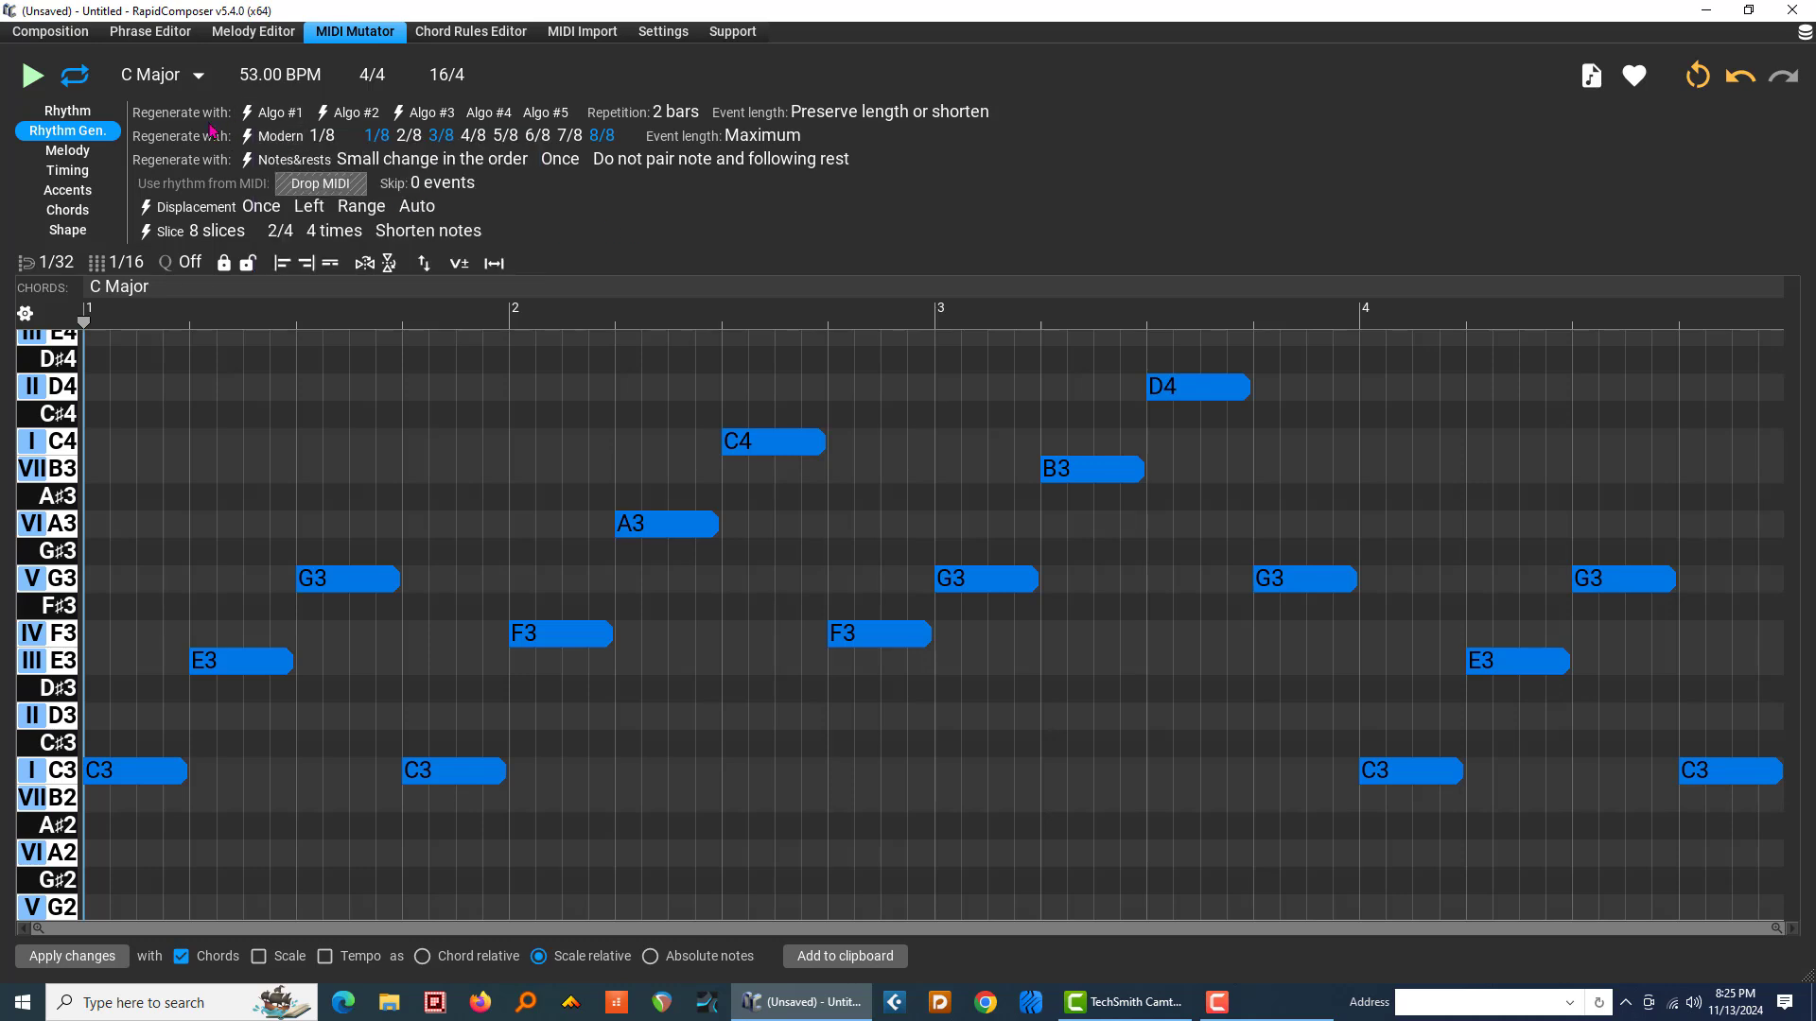
left_click(279, 118)
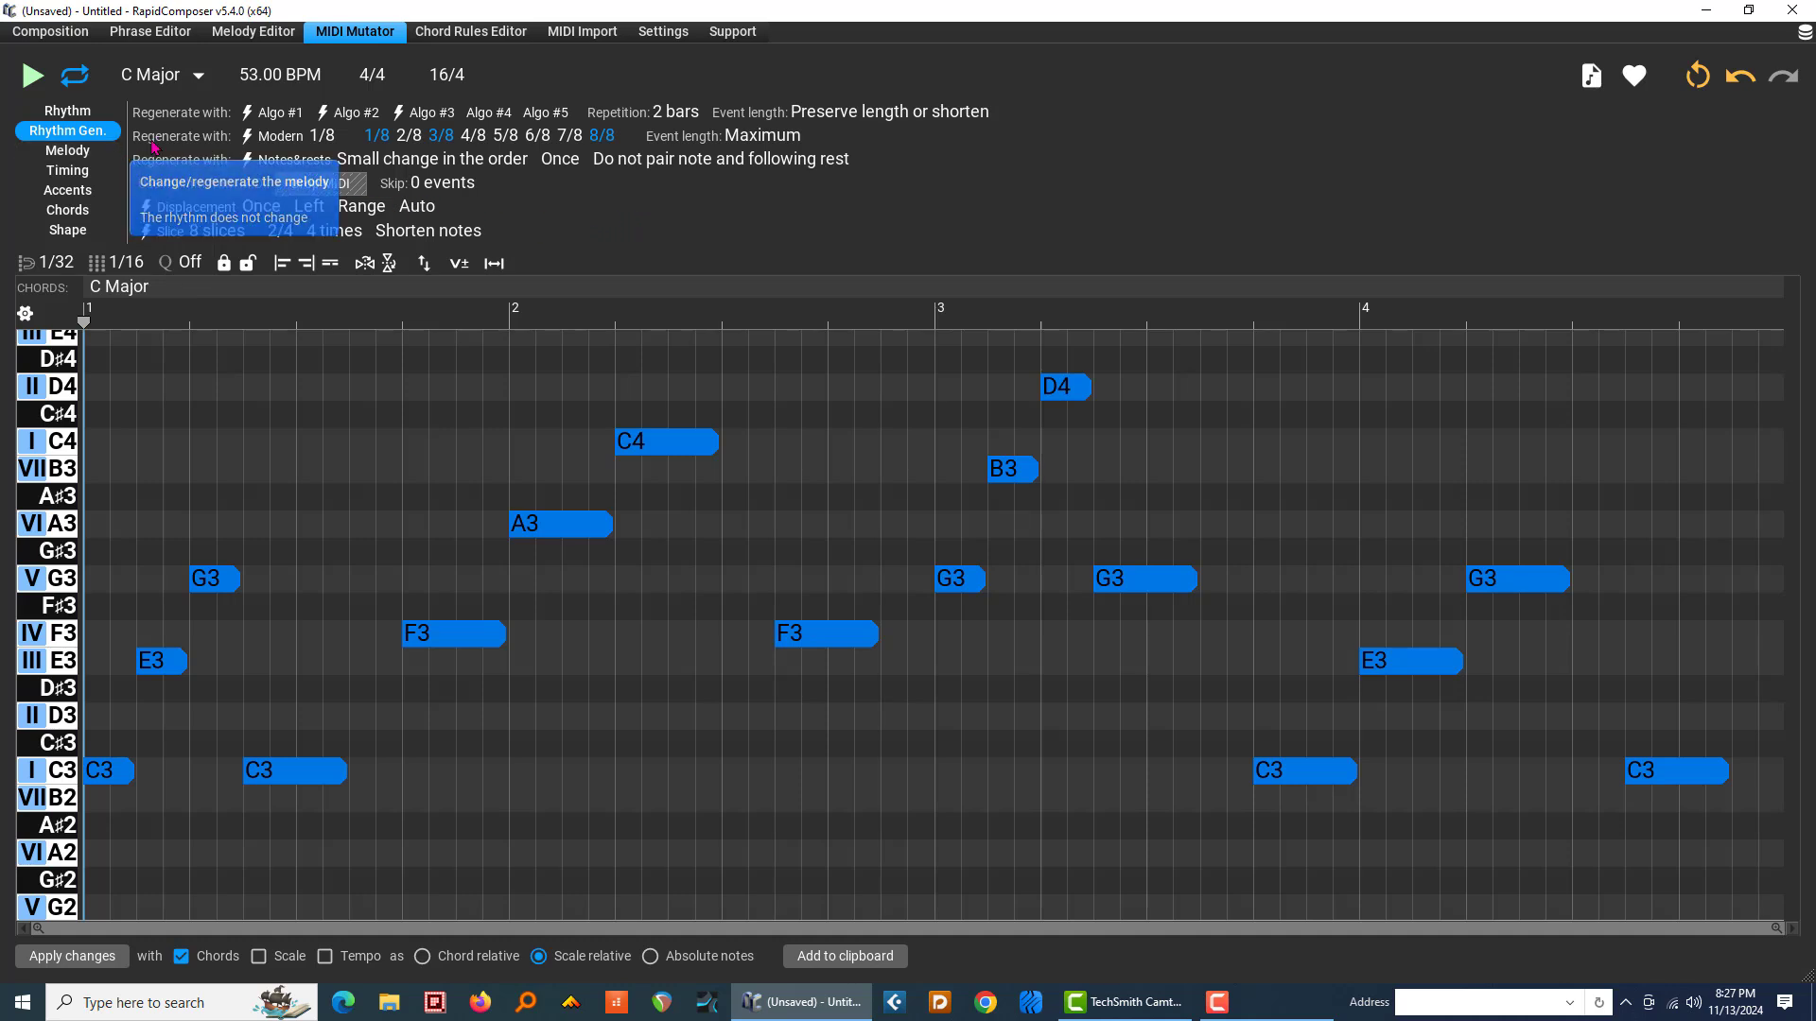
left_click(28, 76)
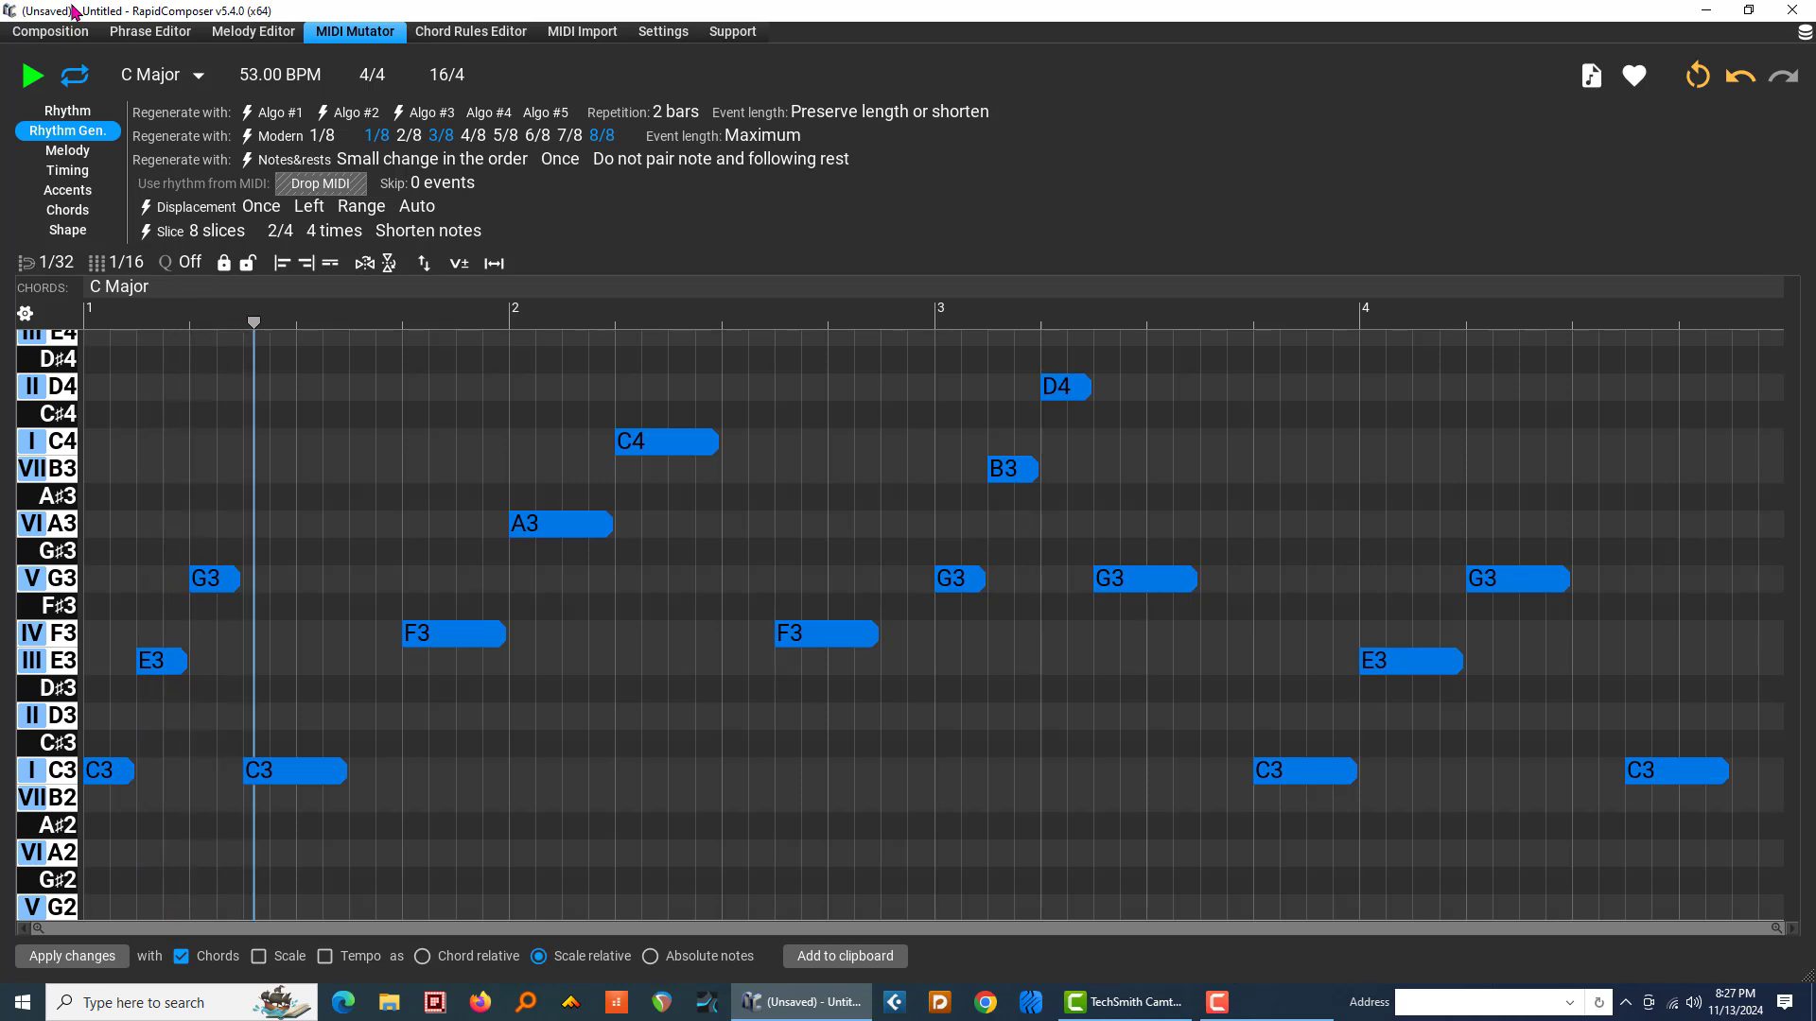
left_click(32, 82)
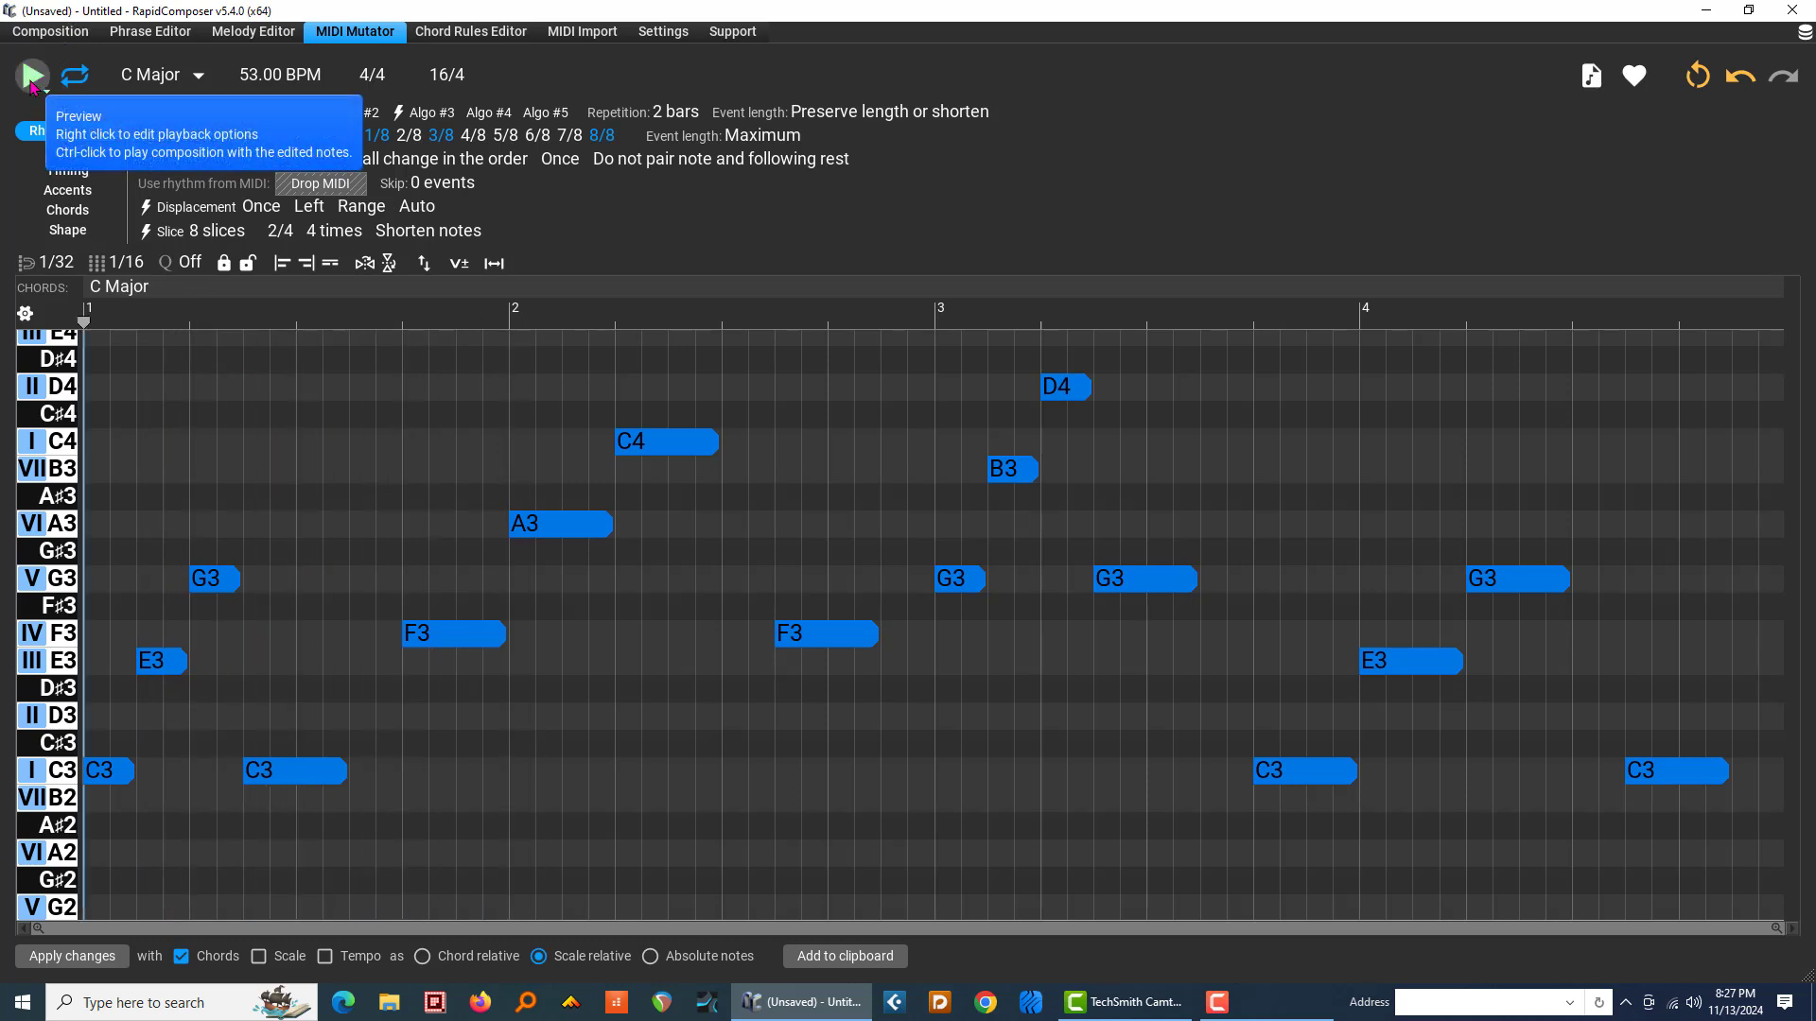